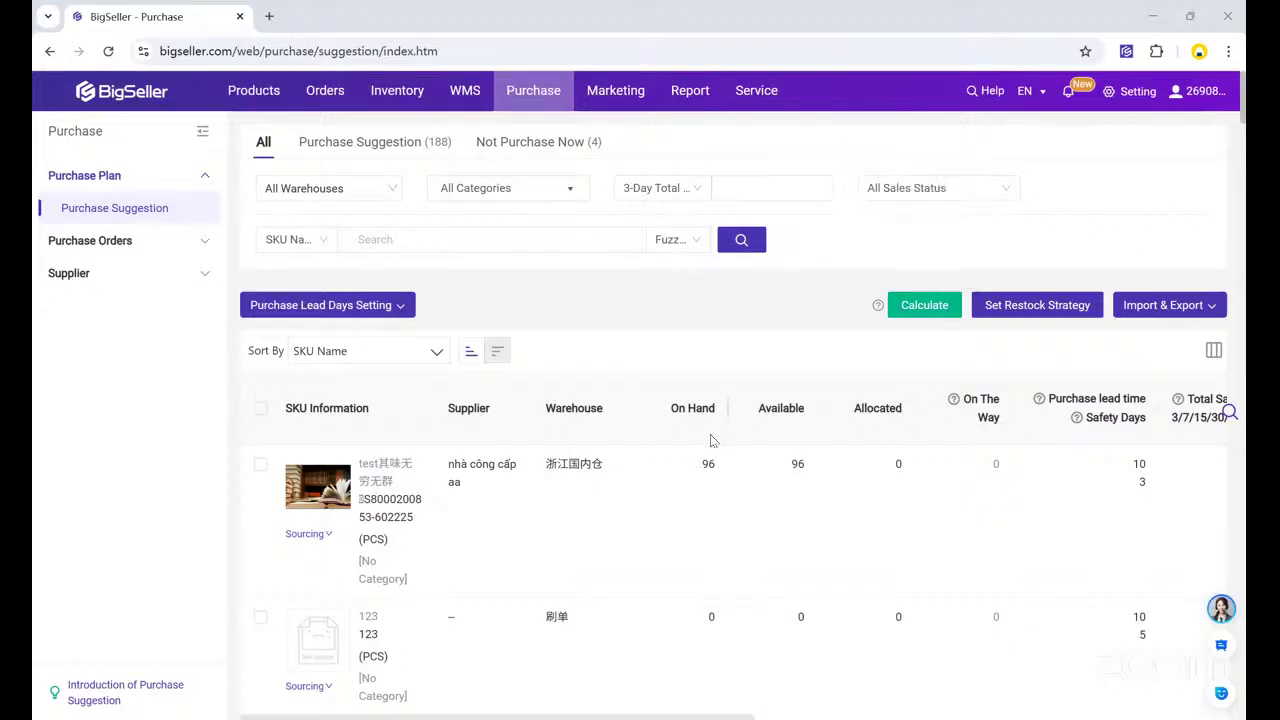
- Review the stock, lead time, sales and suggested quantity columns across the list of all purchase SKUs
scroll(713, 440, "down", 1)
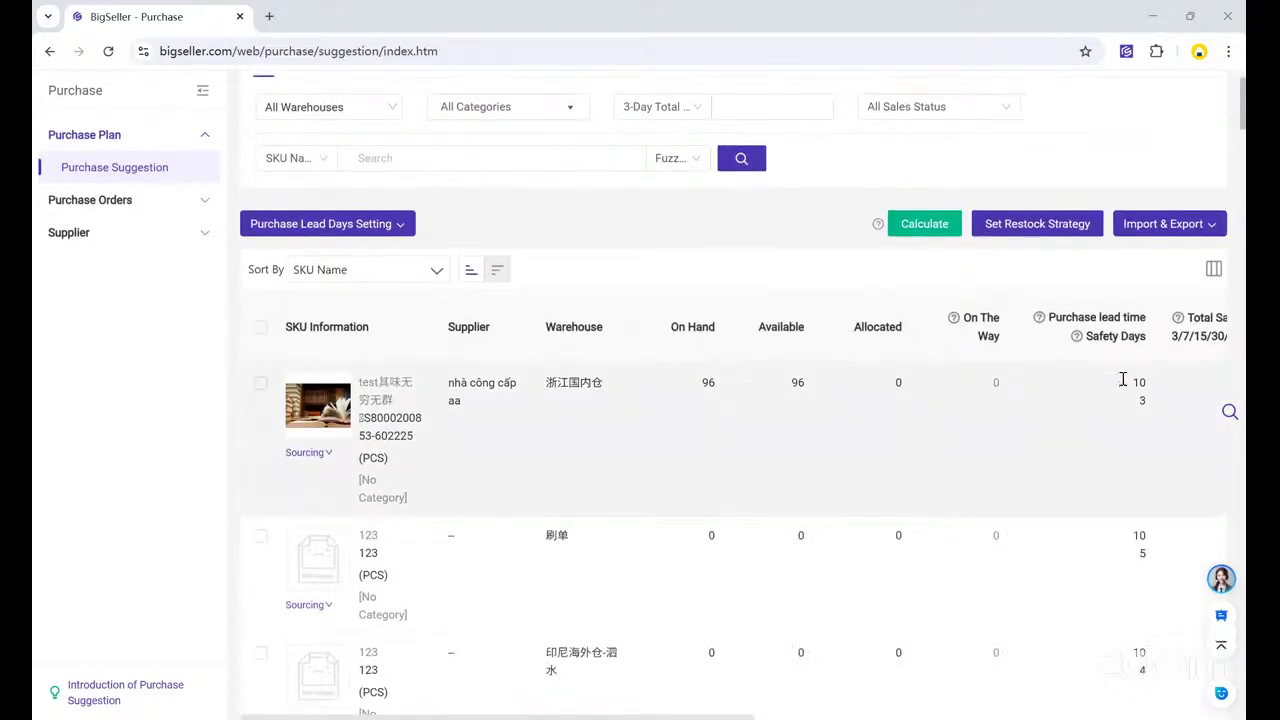
scroll(1123, 380, "right", 2)
scroll(1123, 381, "right", 4)
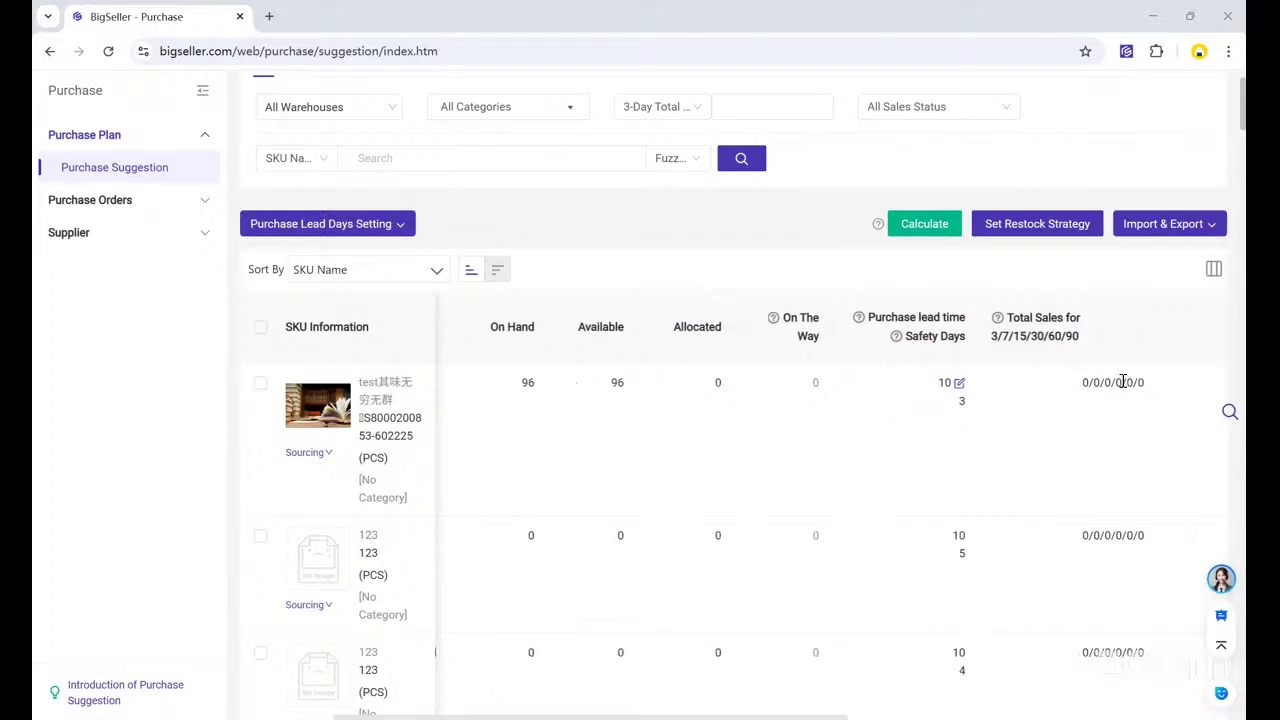
scroll(1123, 381, "right", 5)
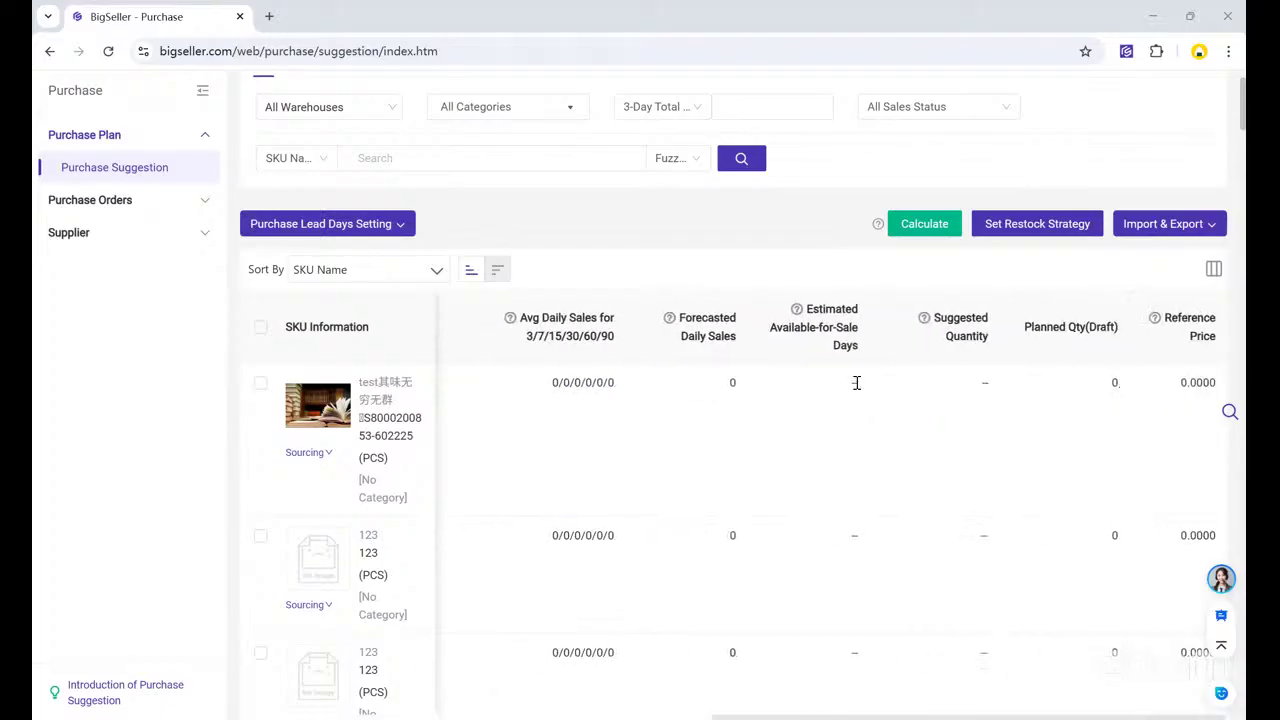
scroll(857, 382, "left", 5)
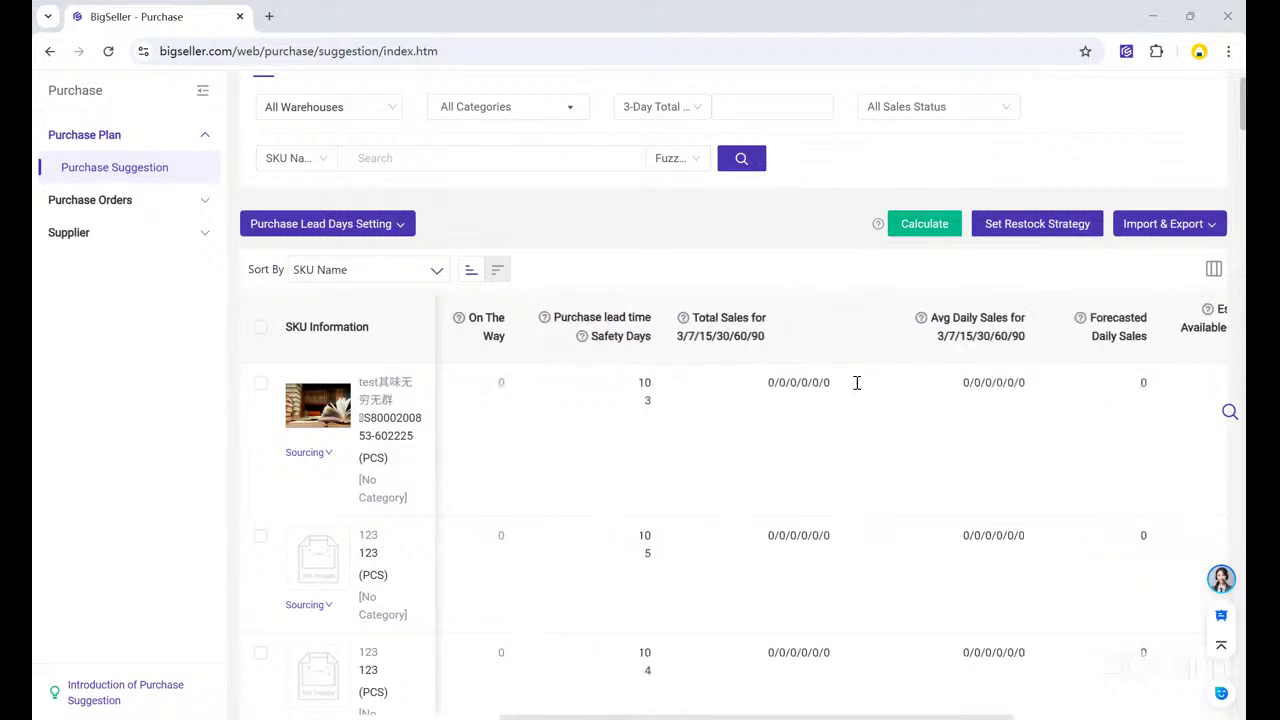
scroll(857, 382, "left", 4)
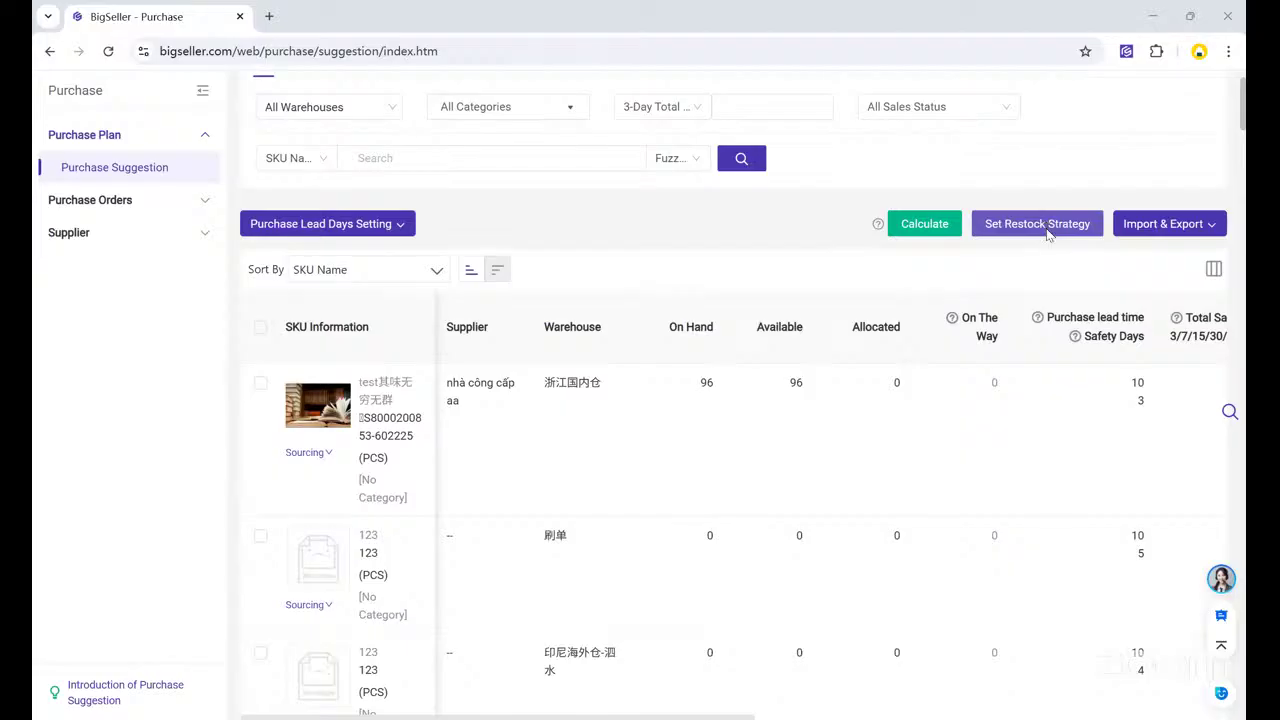
- Open the restock strategy settings and read the explanations for the interval, lead and safety days and forecasted daily sales
left_click(1047, 230)
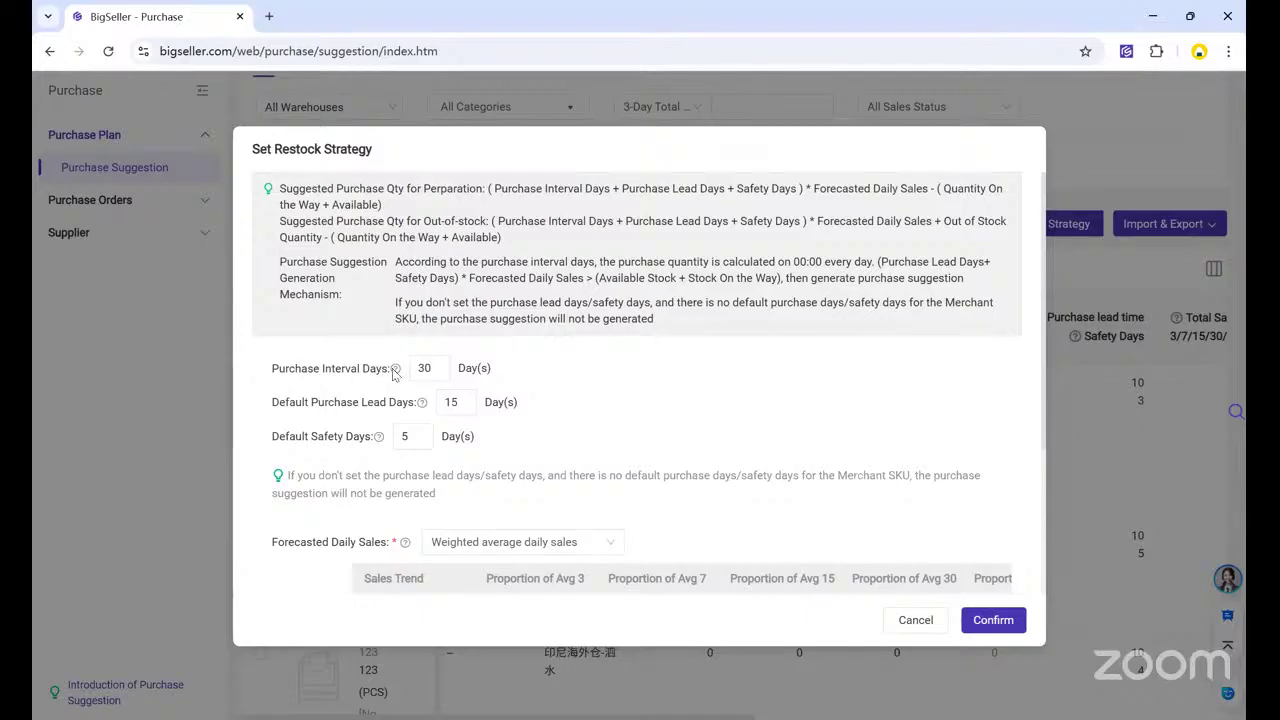
mouse_move(395, 372)
mouse_move(422, 413)
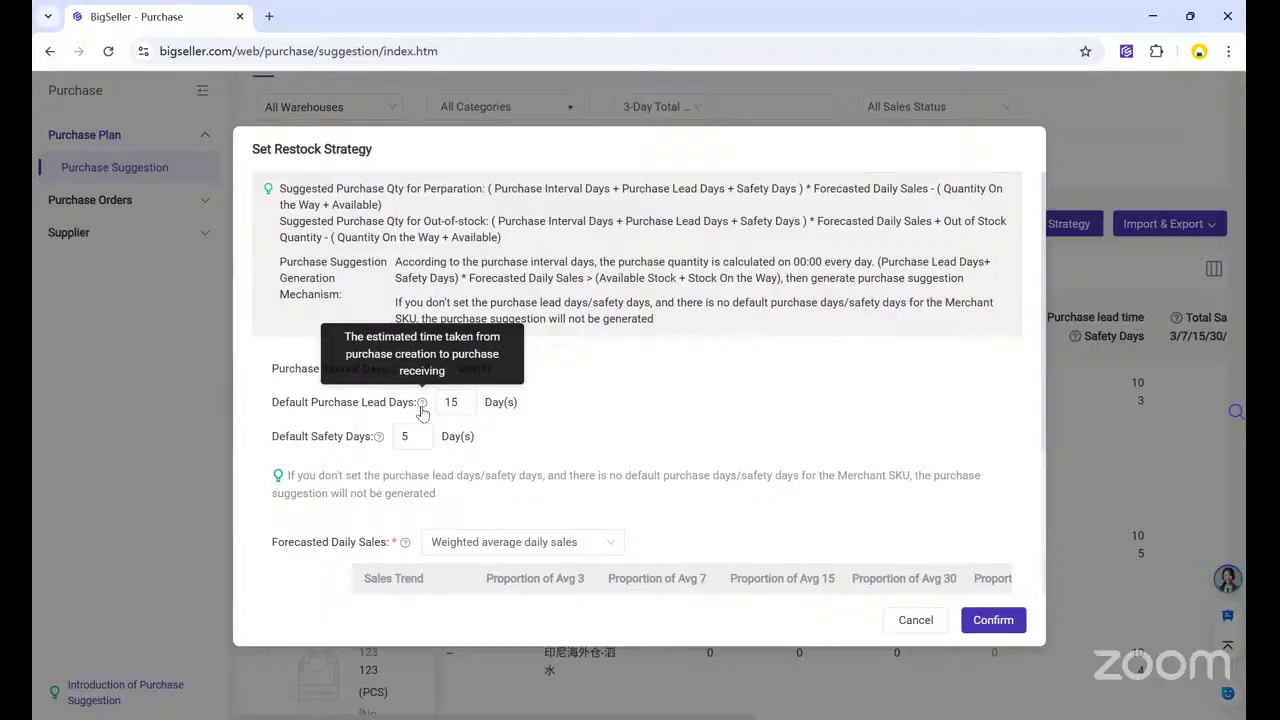
mouse_move(377, 440)
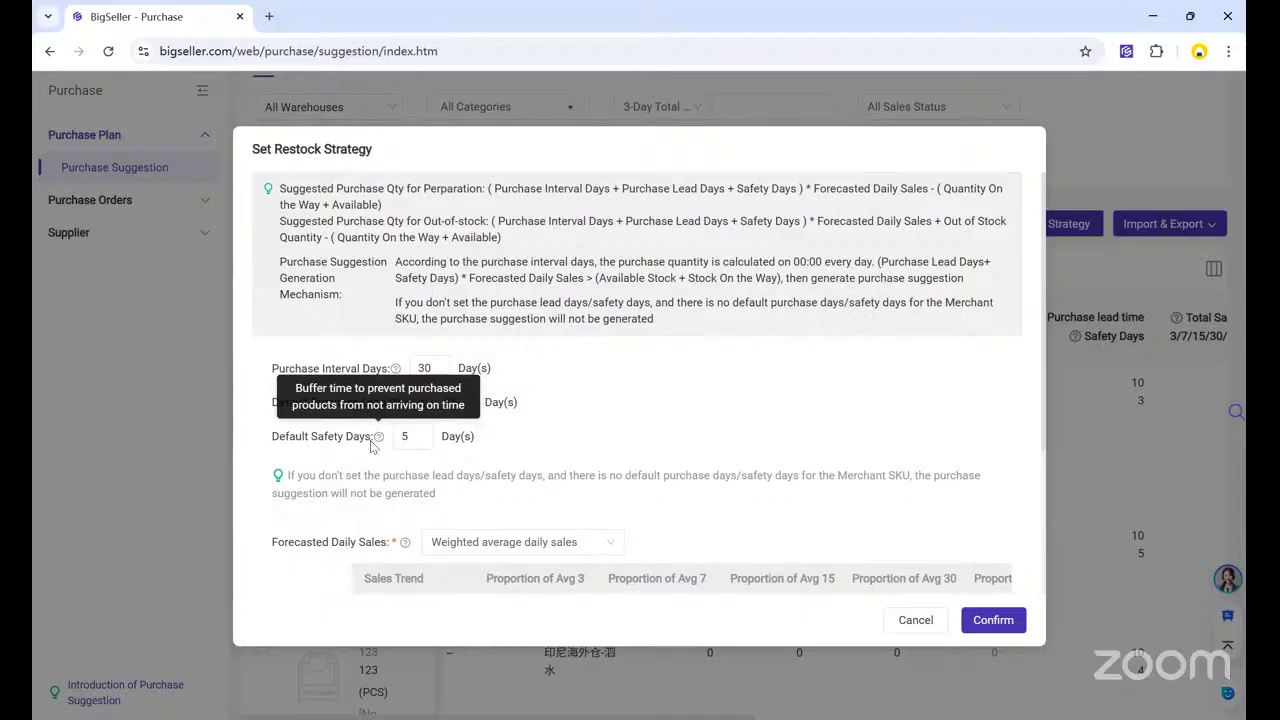
scroll(290, 360, "down", 3)
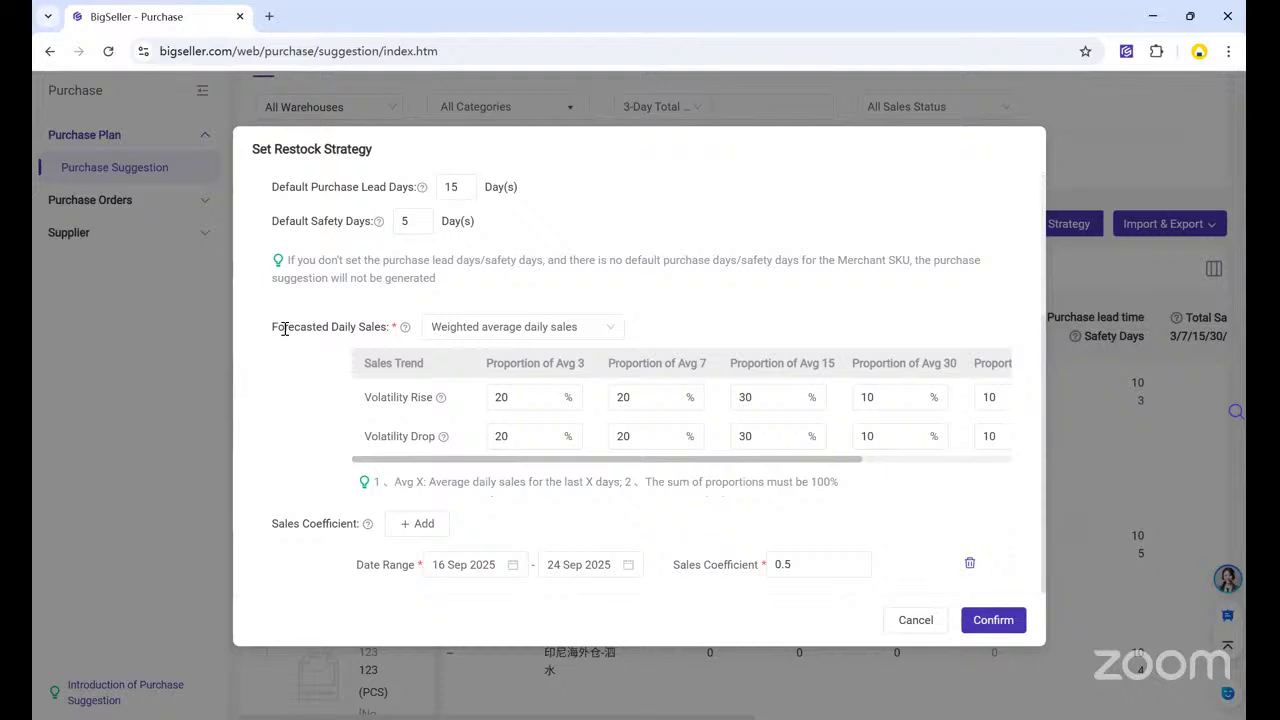
mouse_move(398, 329)
- Examine the calculation methods for forecasted daily sales and the volatility rise and drop proportions
left_click(492, 332)
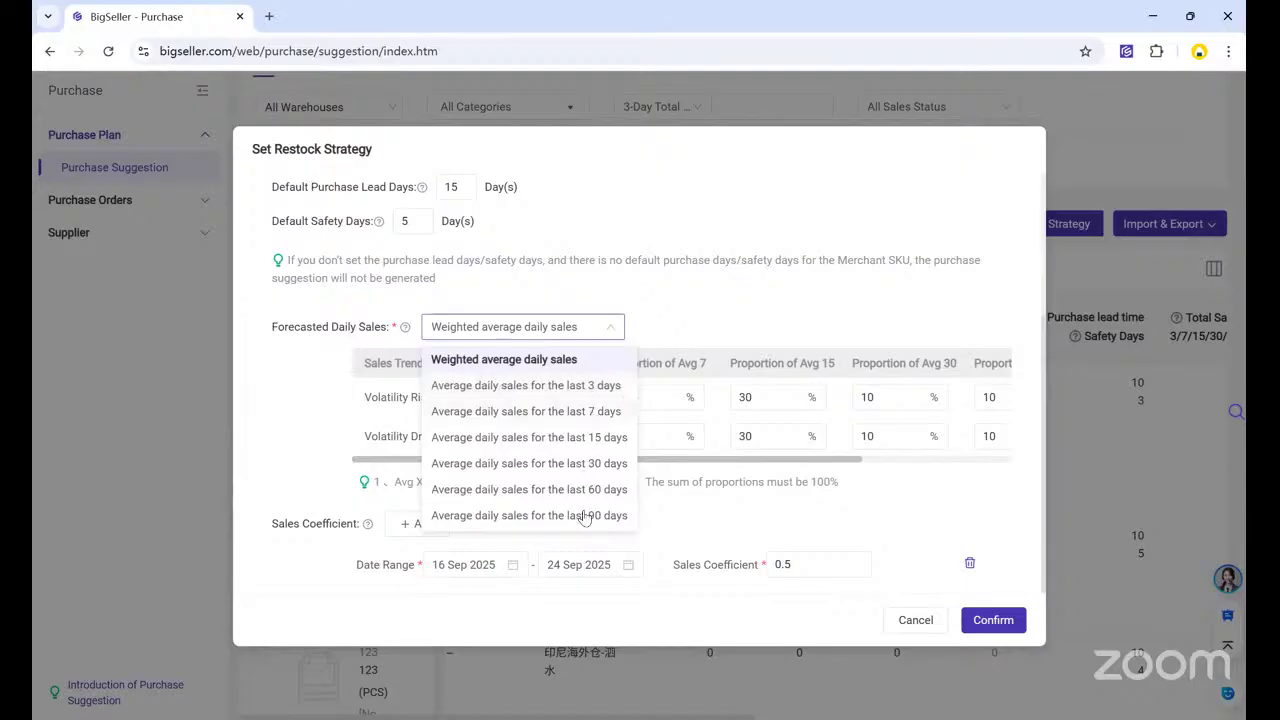
key("Escape")
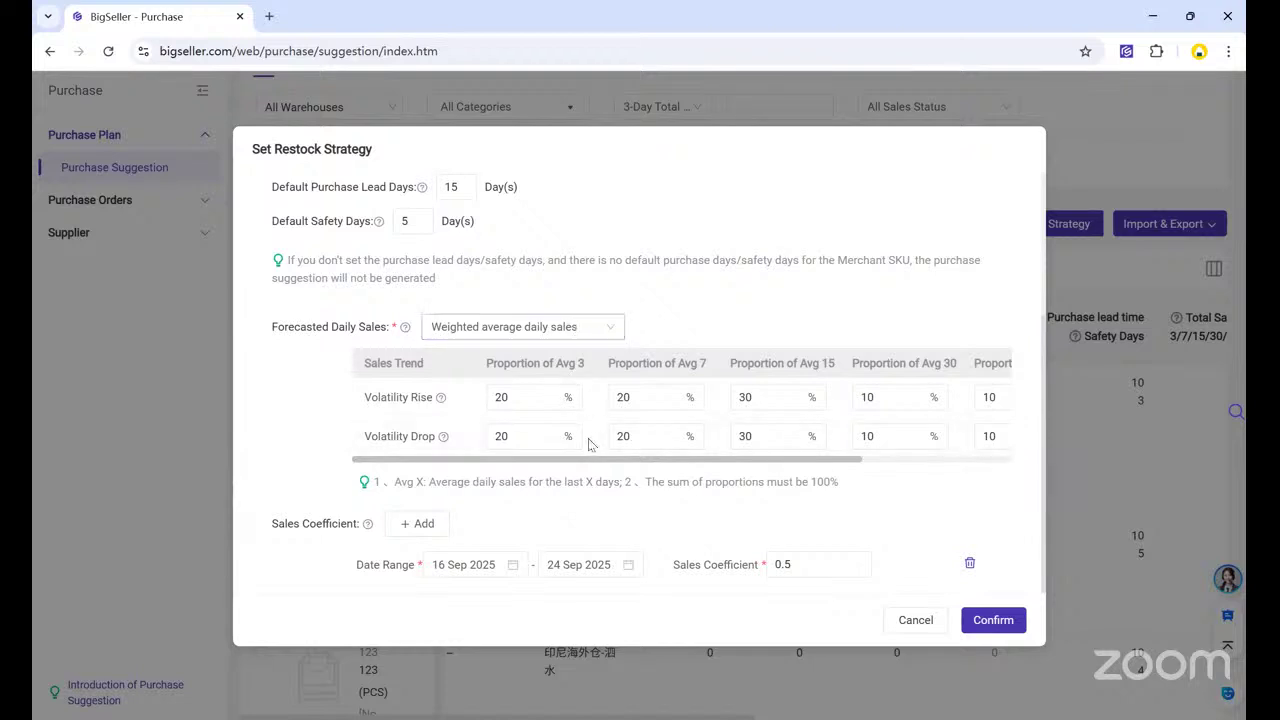
scroll(602, 458, "right", 2)
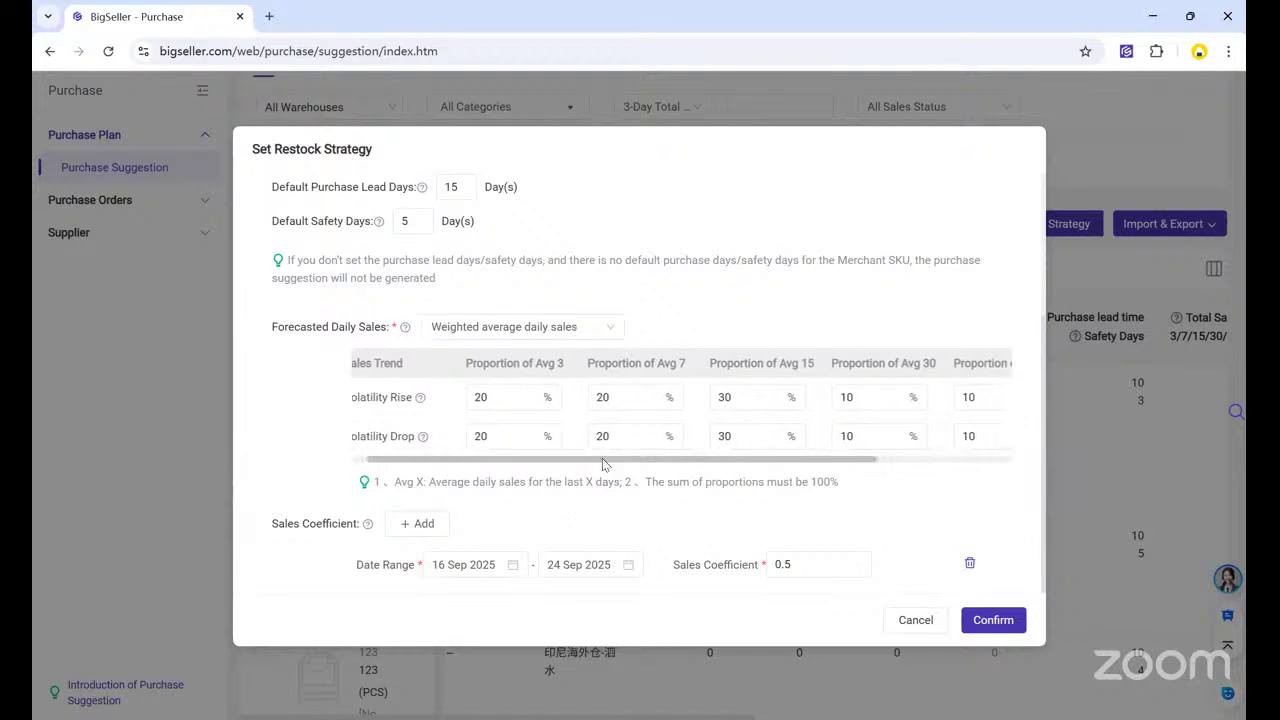
left_click_drag(602, 458, 565, 481)
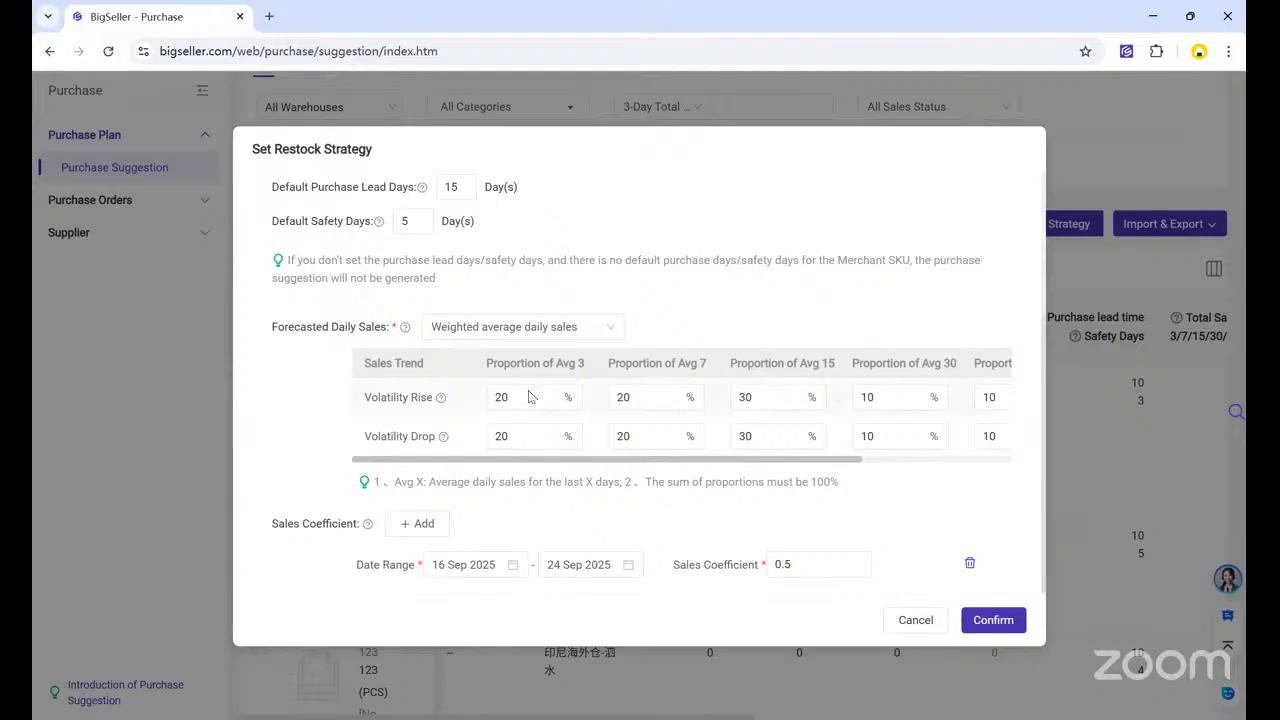
left_click_drag(510, 399, 493, 402)
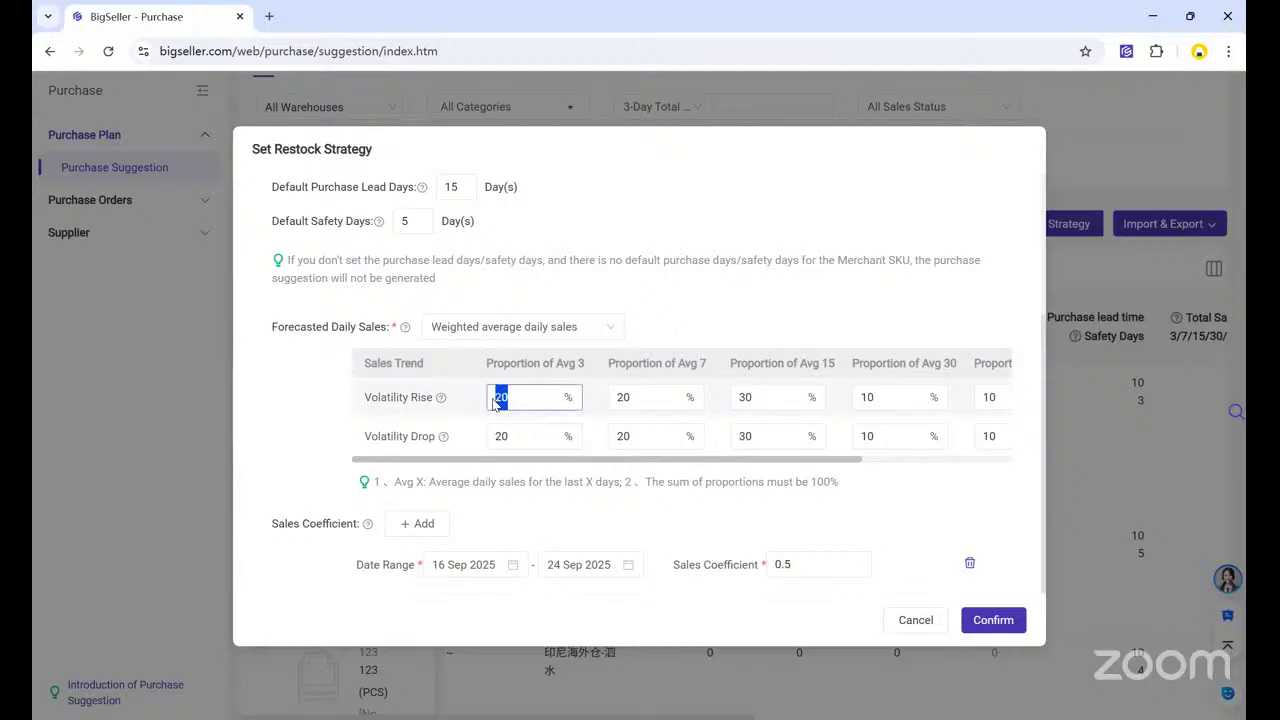
left_click(494, 401)
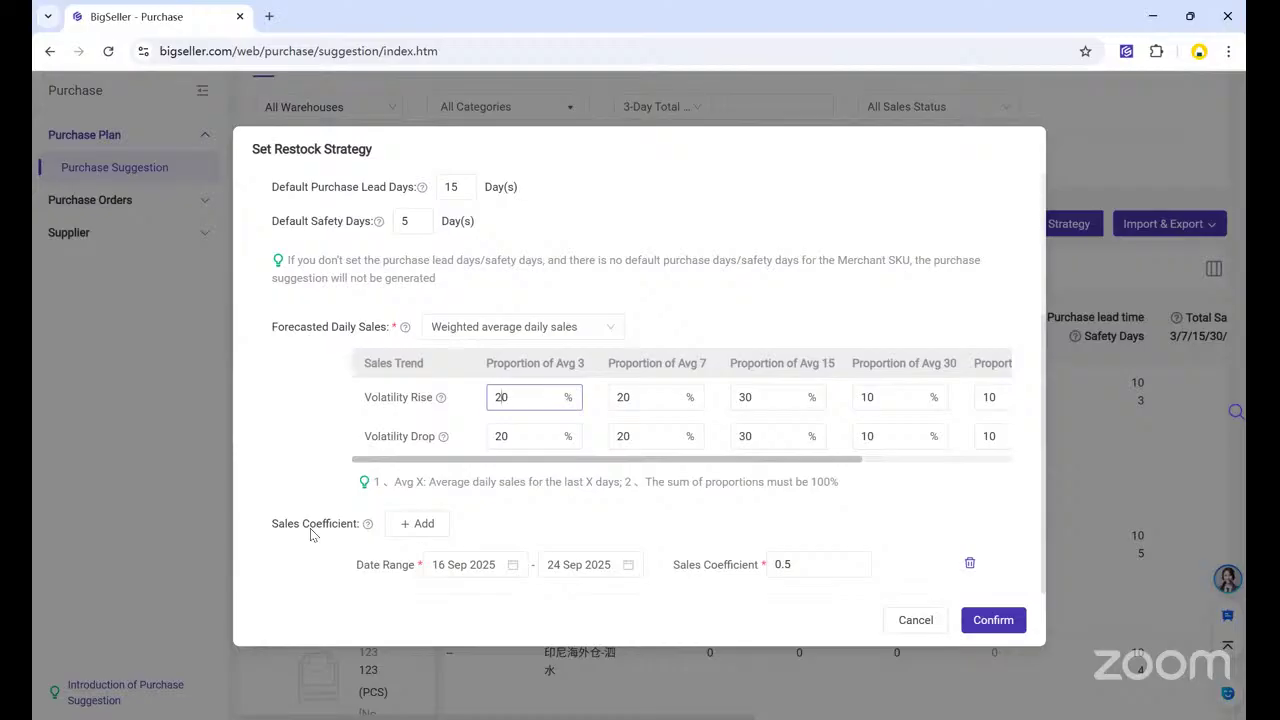
- Try to save the restock strategy with an additional blank sales coefficient row, and delete that row
mouse_move(369, 530)
left_click(417, 523)
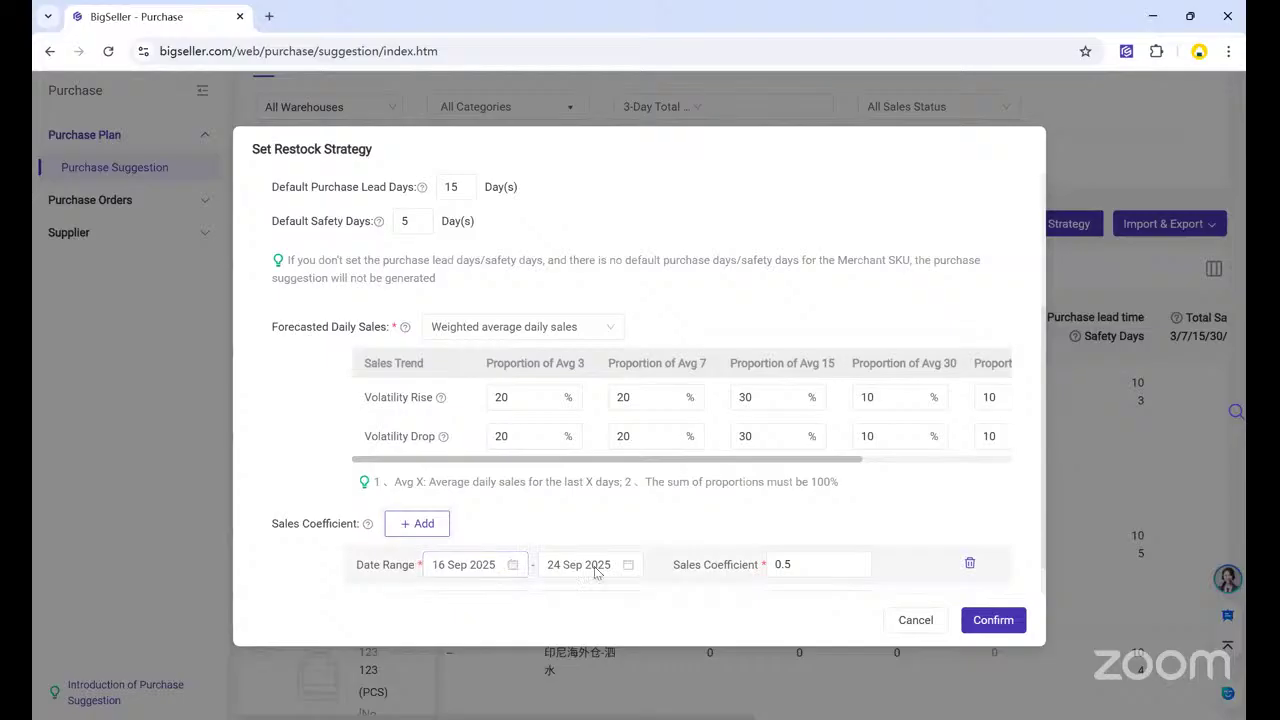
scroll(878, 572, "down", 1)
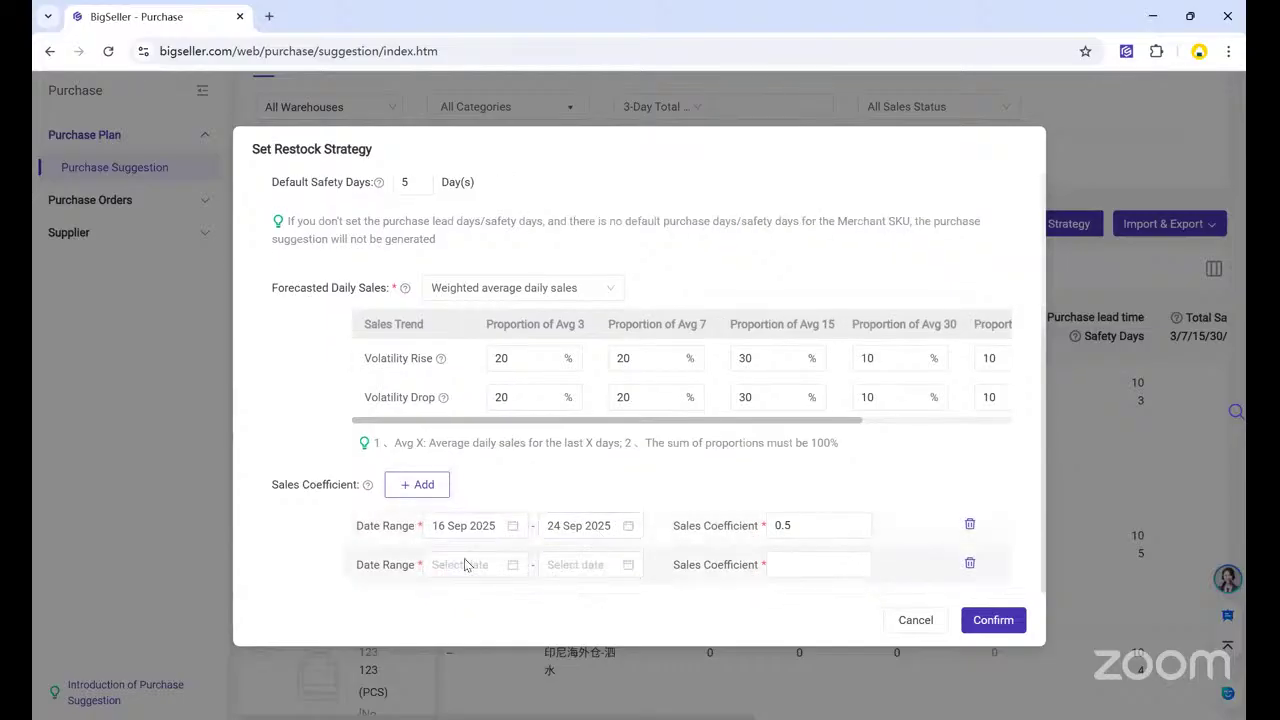
left_click(970, 622)
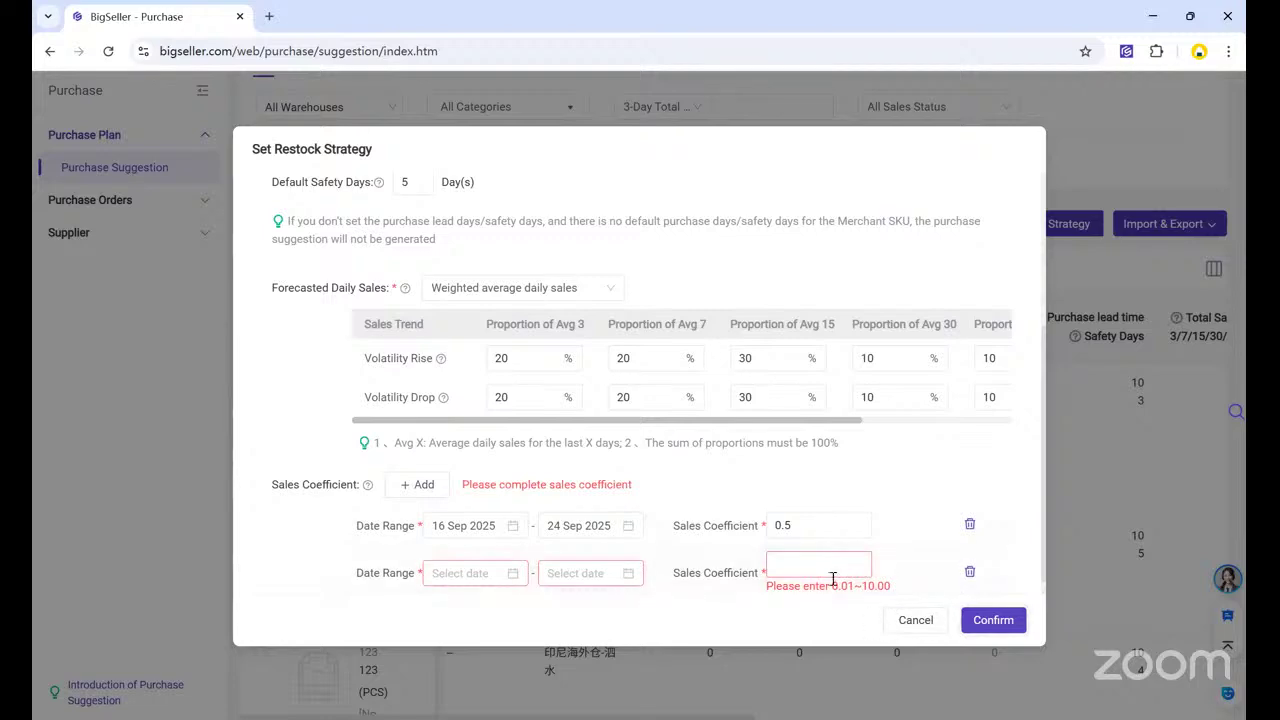
left_click(969, 571)
- Save the restock strategy and recalculate the purchase suggestions according to it
left_click(993, 621)
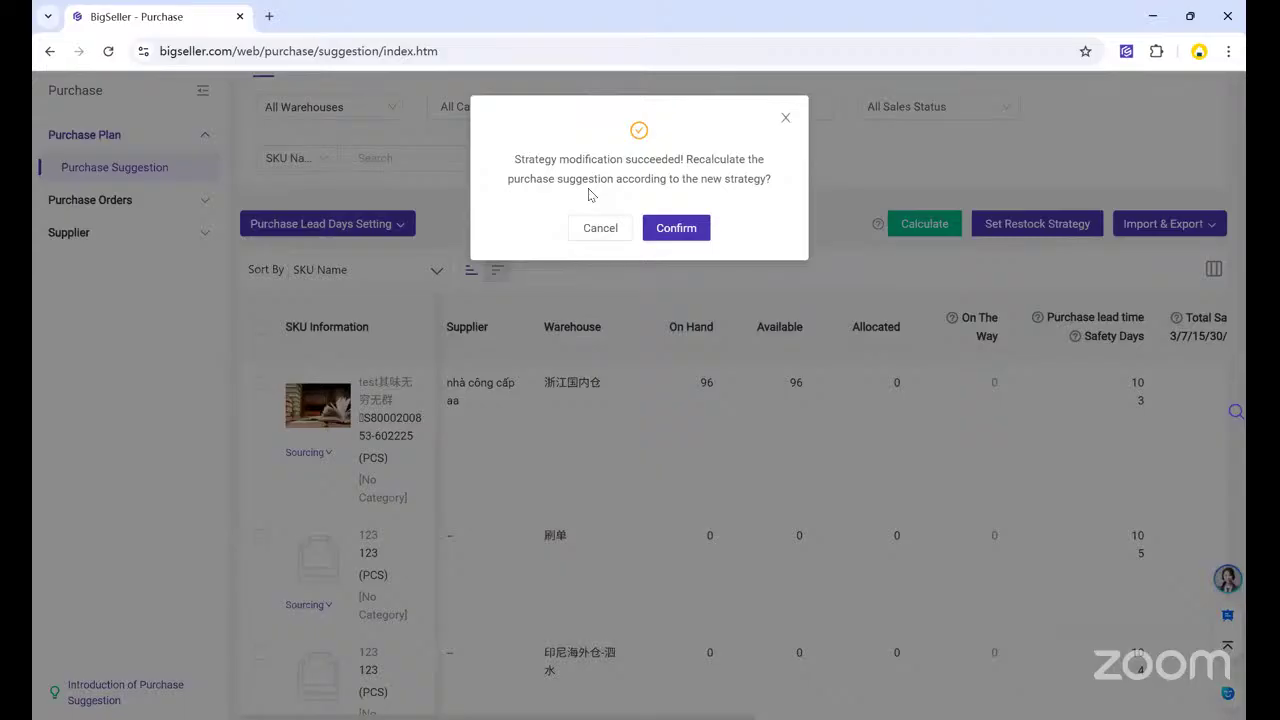
left_click(682, 232)
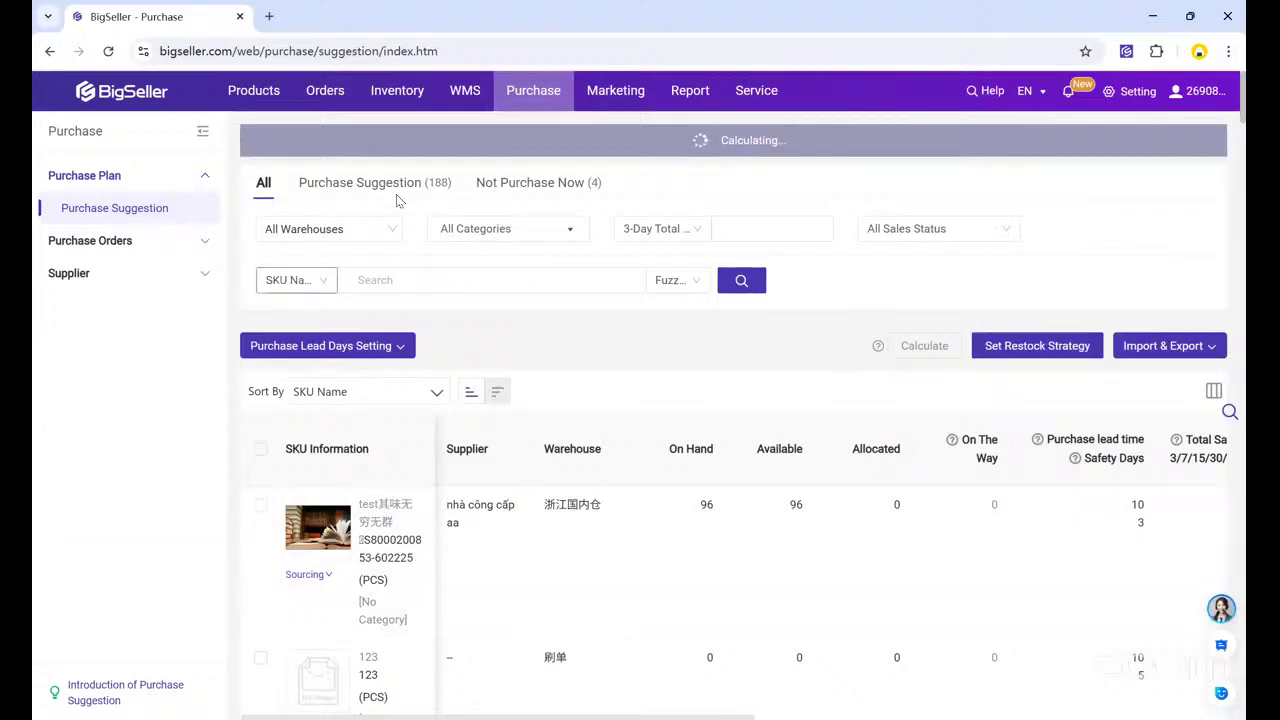
- Show only the SKUs with a purchase suggestion and select merchant SKU 01406150
left_click(374, 180)
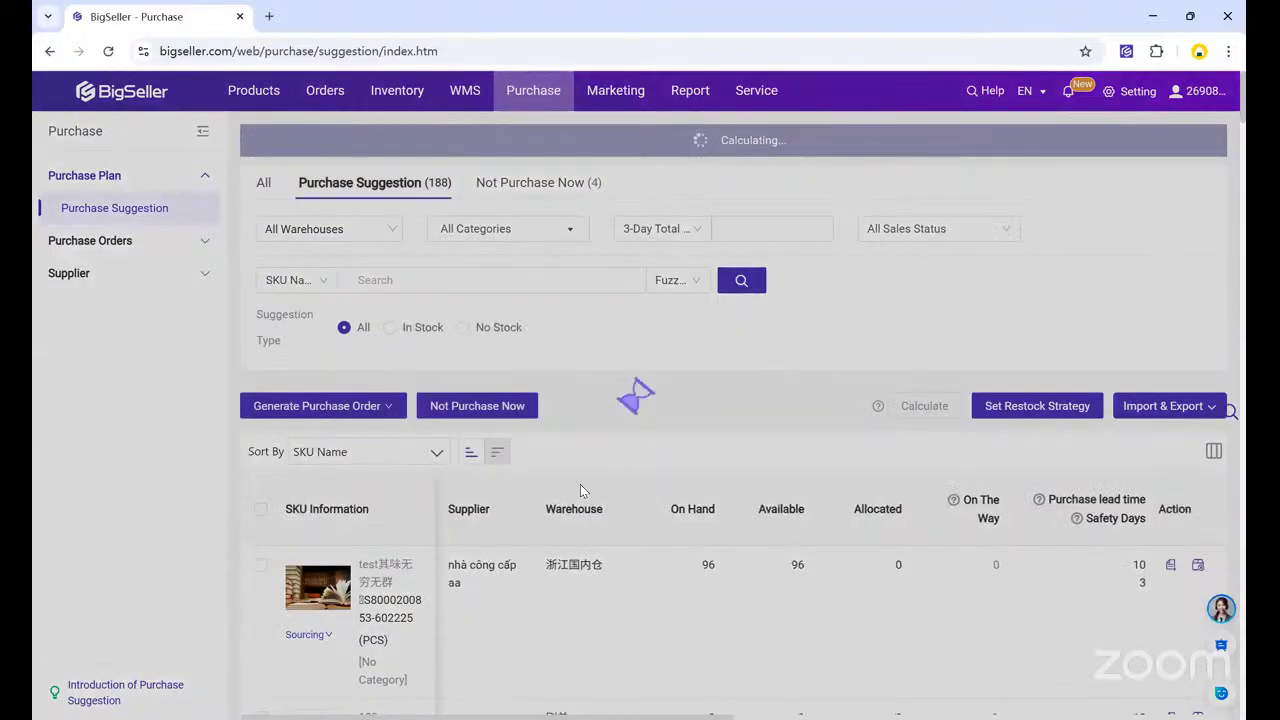
scroll(580, 484, "down", 1)
scroll(580, 484, "down", 1)
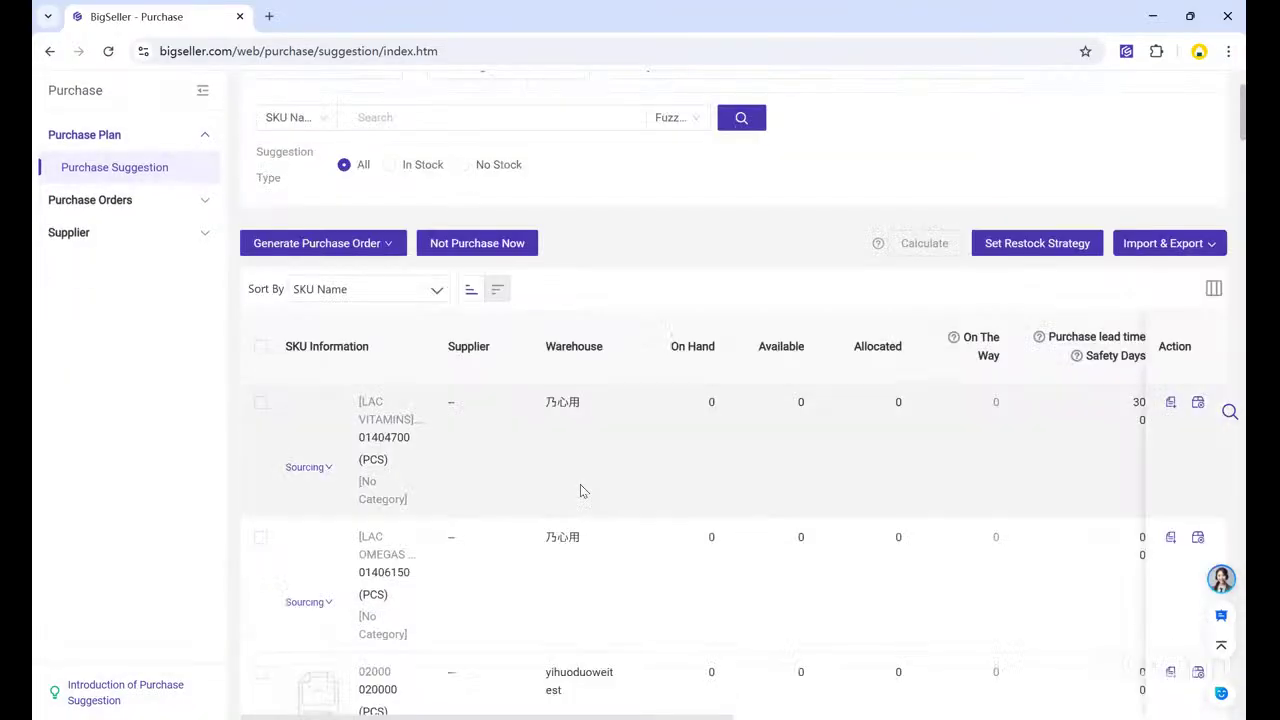
scroll(576, 460, "up", 1)
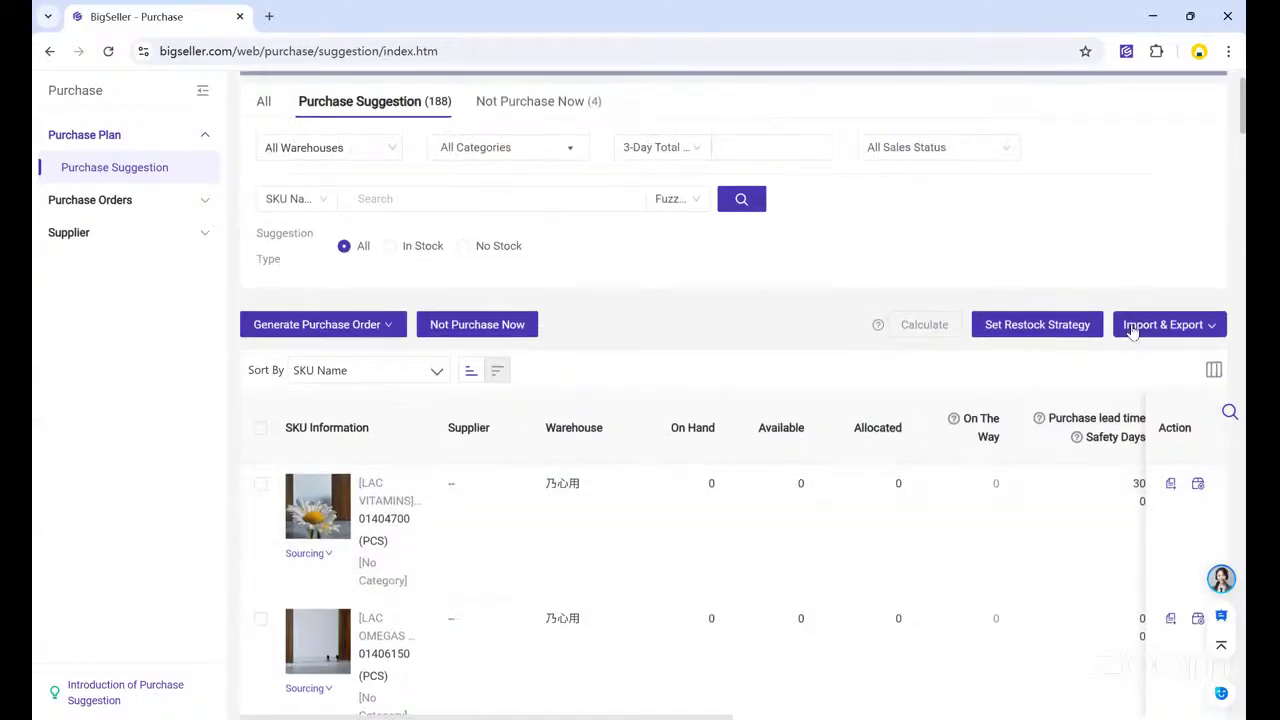
mouse_move(1150, 326)
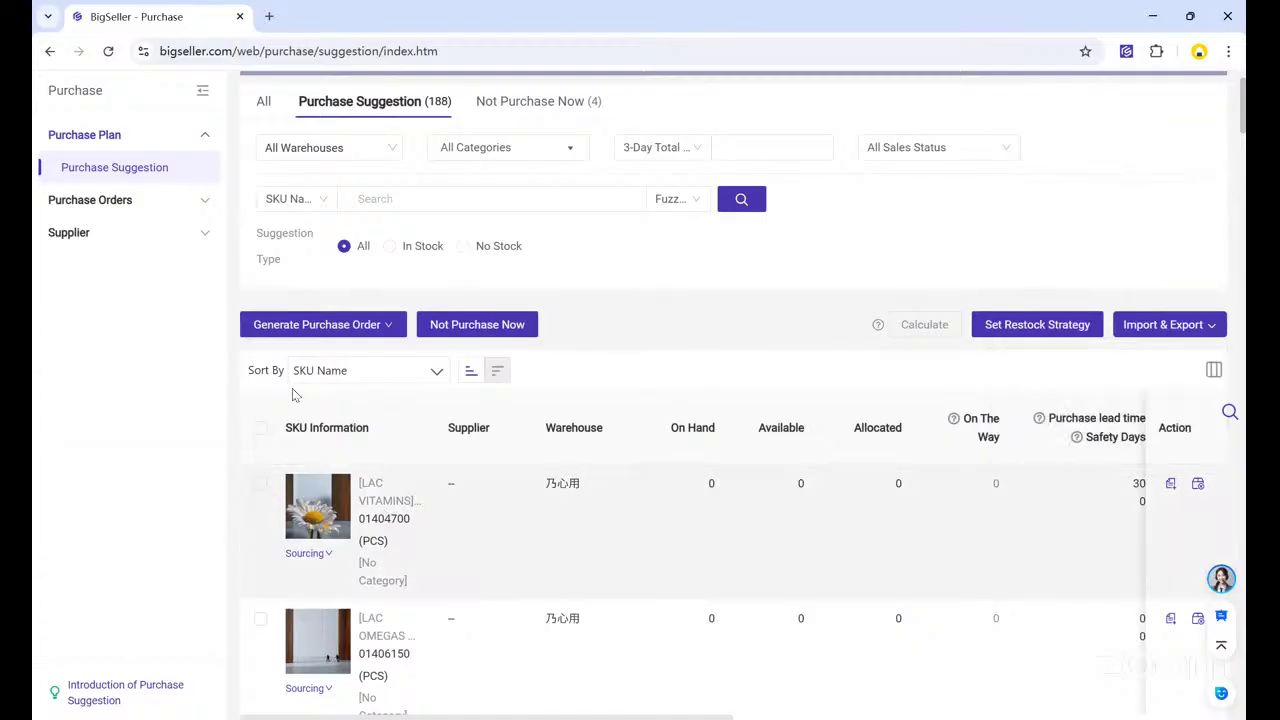
left_click(260, 483)
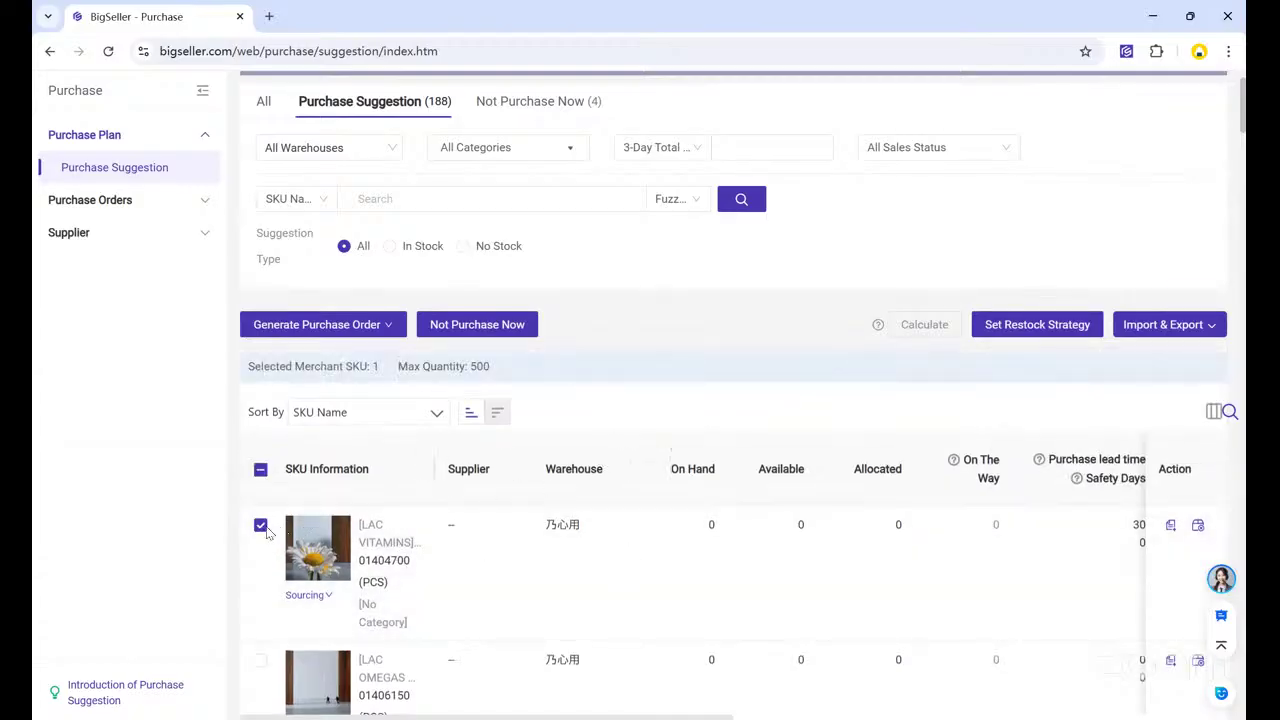
left_click(262, 527)
scroll(265, 470, "down", 2)
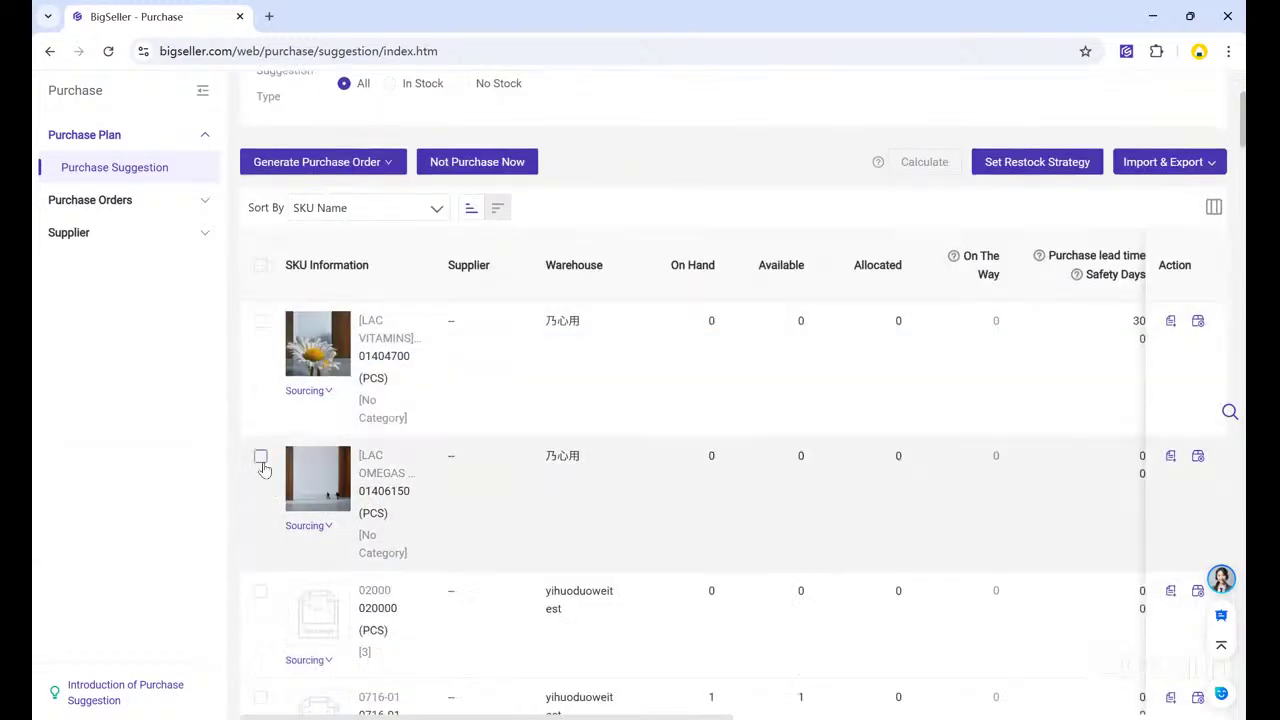
left_click(261, 460)
- Generate an ordinary purchase order from the selected SKU and choose its supplier
mouse_move(310, 245)
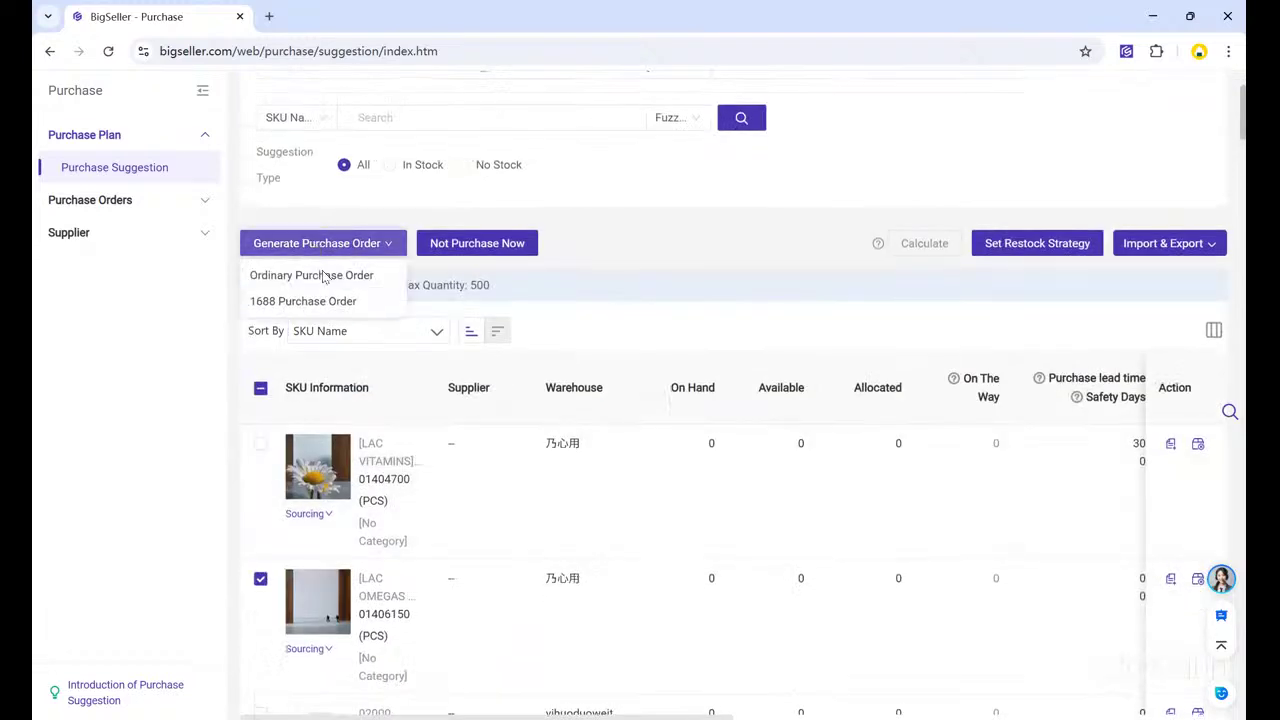
left_click(320, 276)
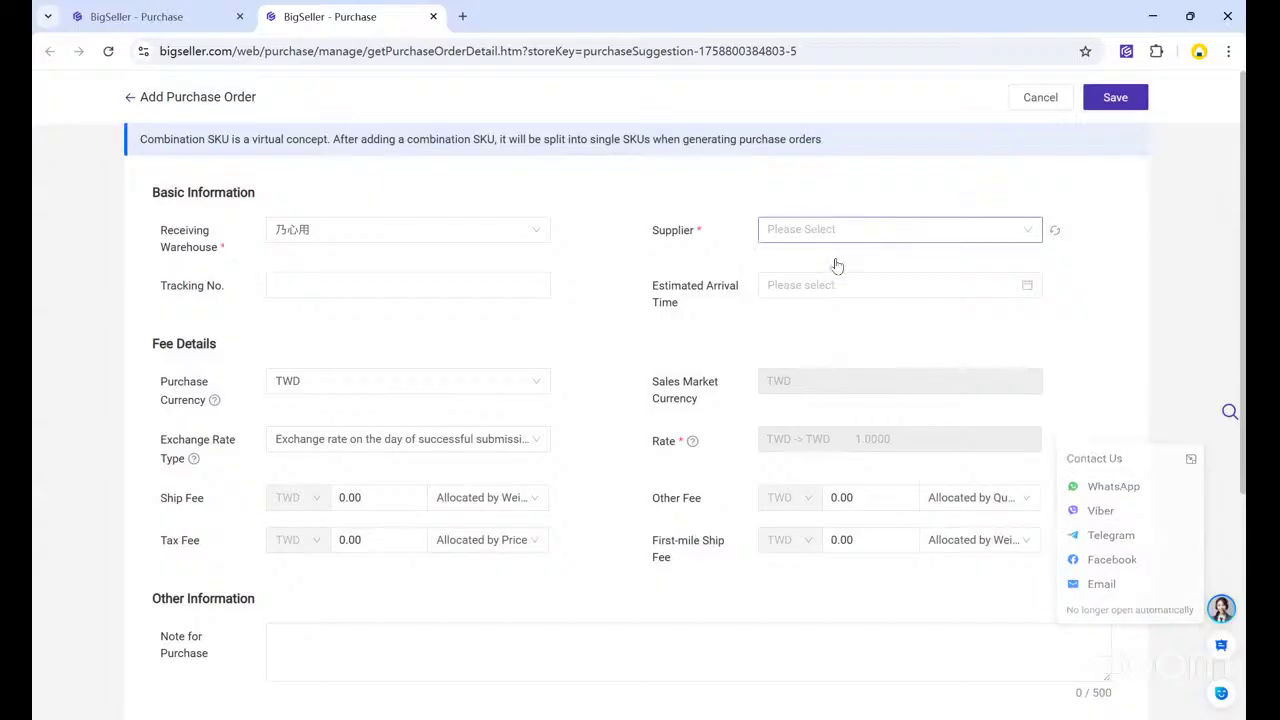
left_click(864, 238)
left_click(816, 366)
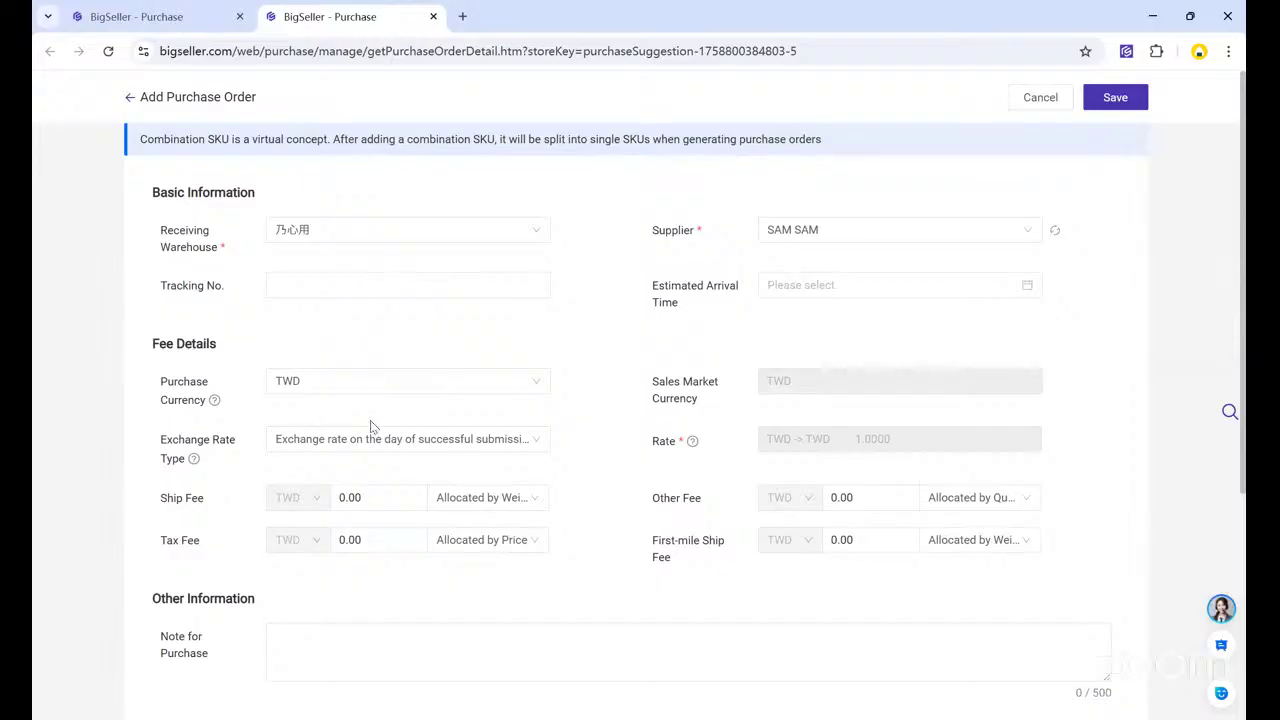
- Review the new purchase order's basic information, fee details and SKU line, and cancel the order
scroll(596, 507, "down", 1)
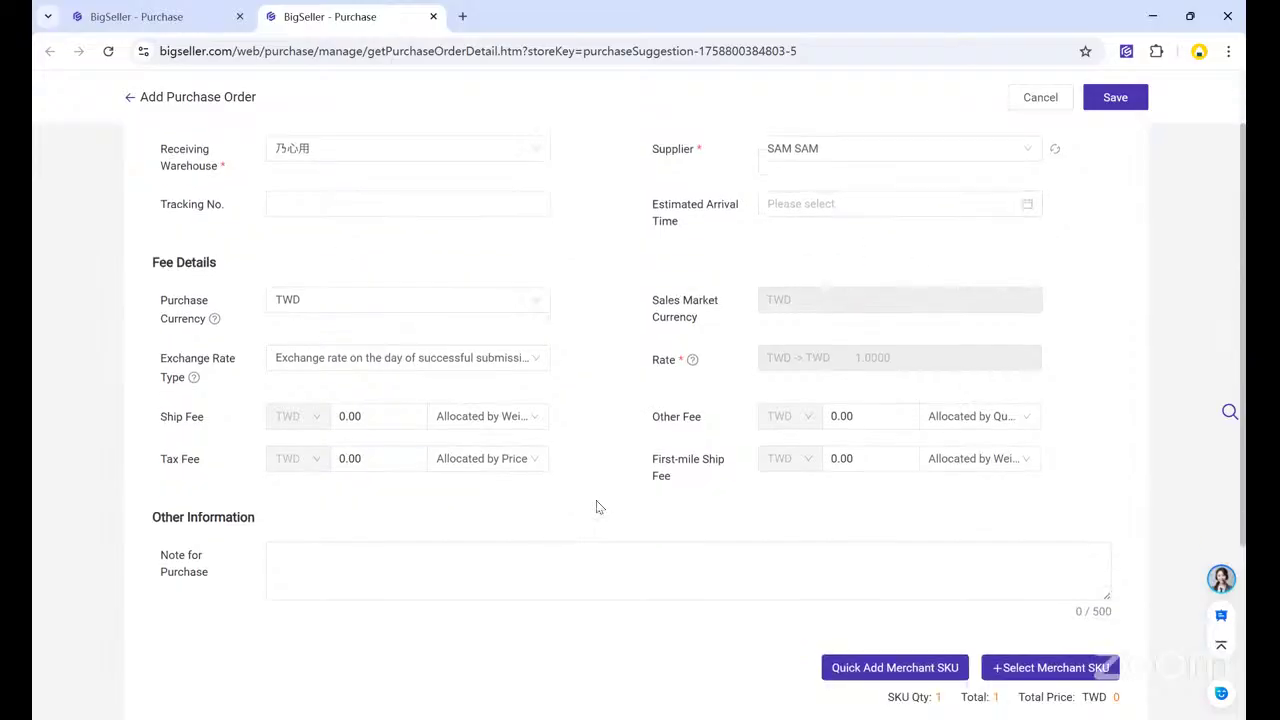
scroll(500, 460, "down", 3)
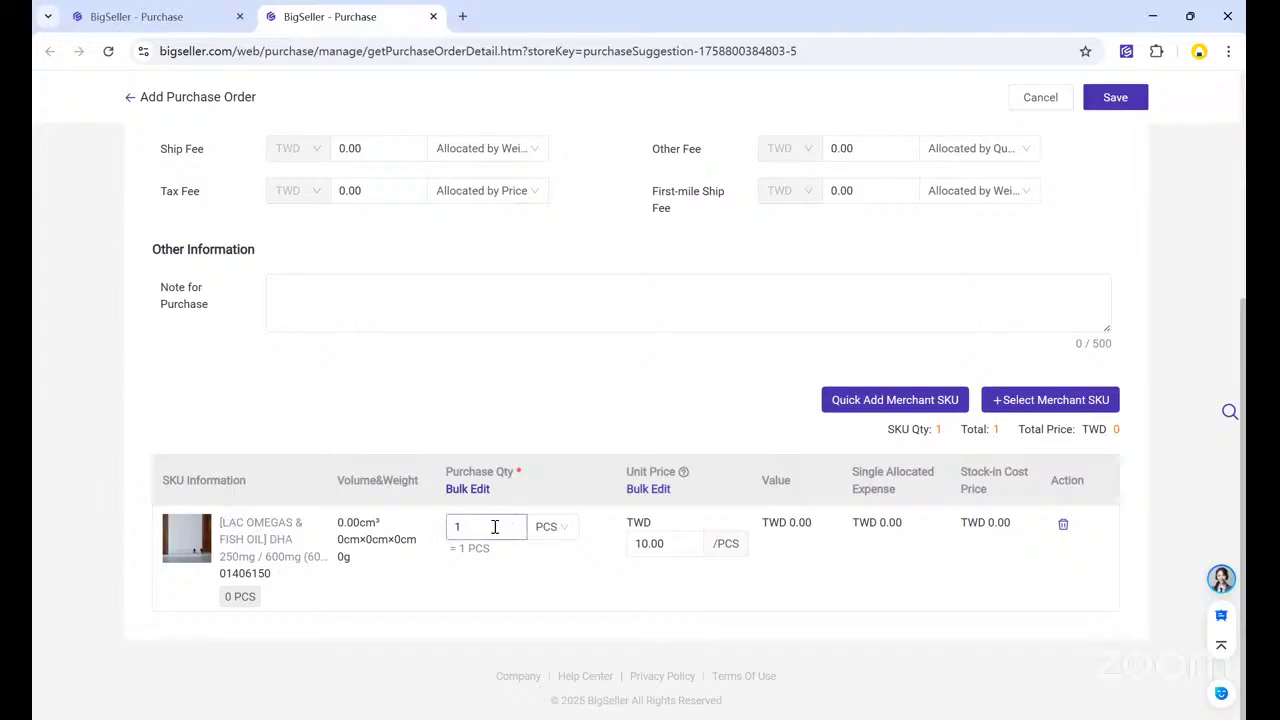
scroll(838, 540, "up", 2)
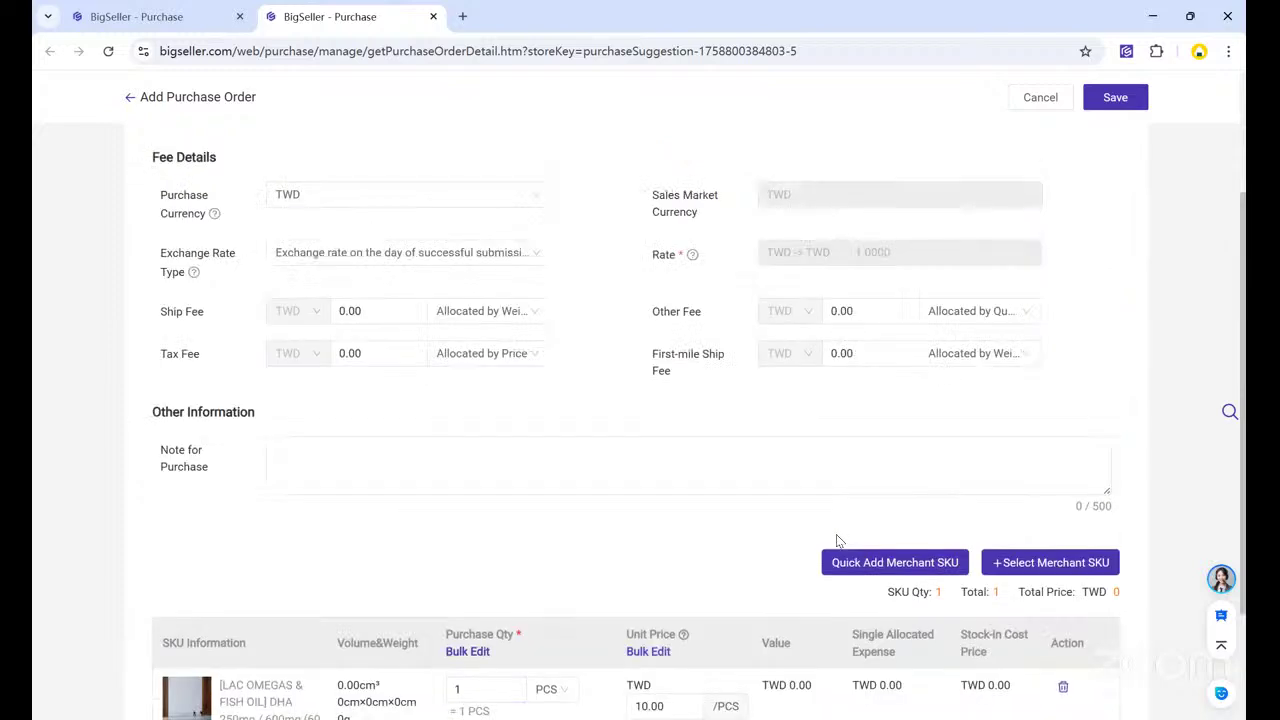
scroll(838, 540, "up", 2)
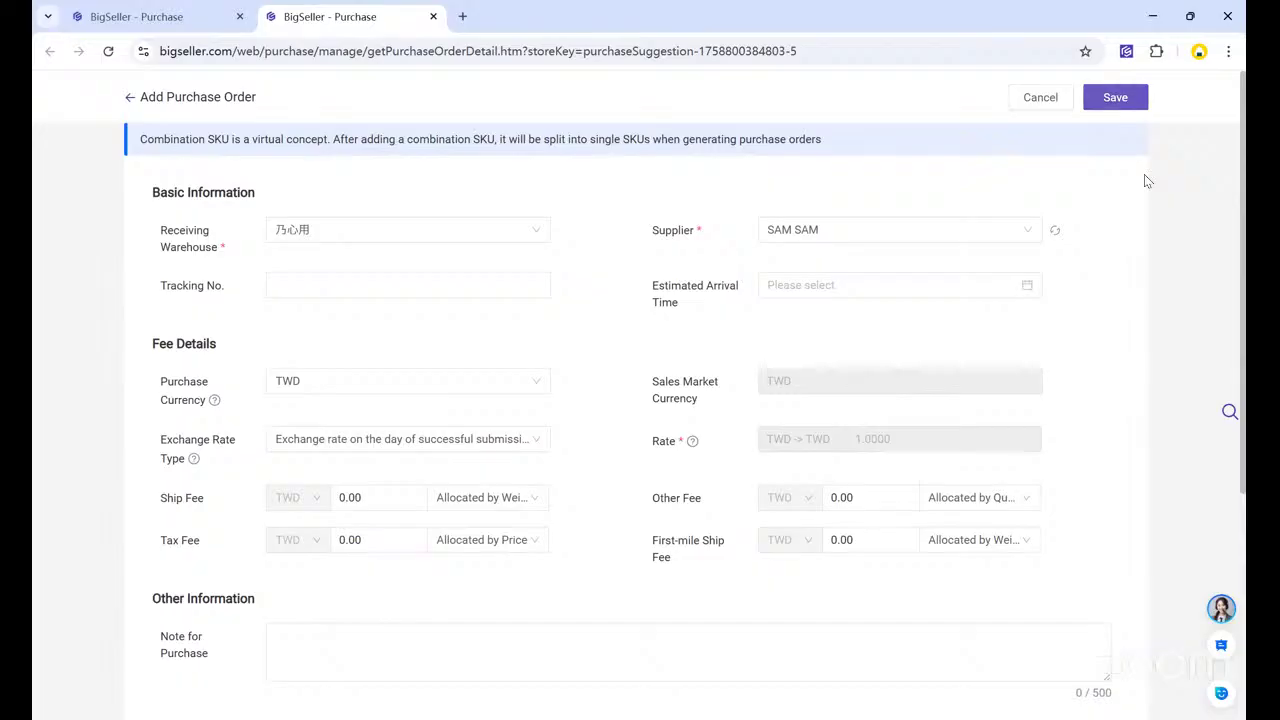
scroll(1012, 285, "down", 4)
scroll(1012, 285, "up", 2)
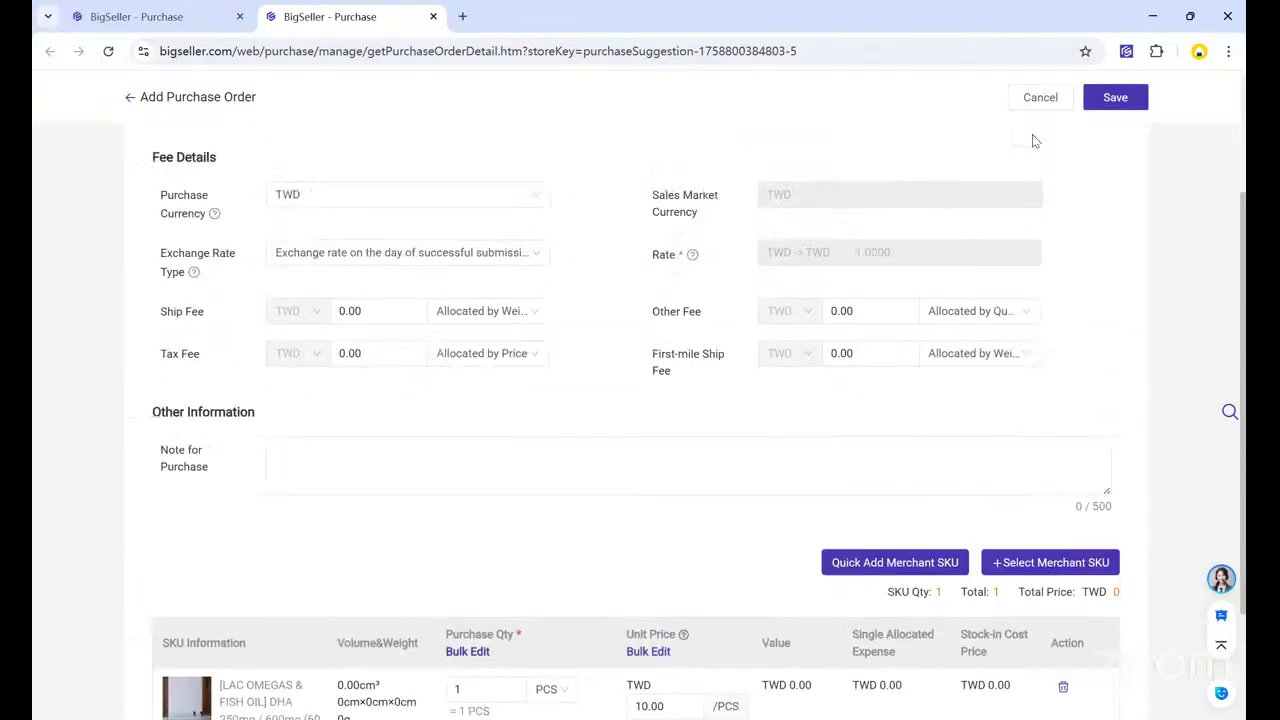
left_click(1040, 97)
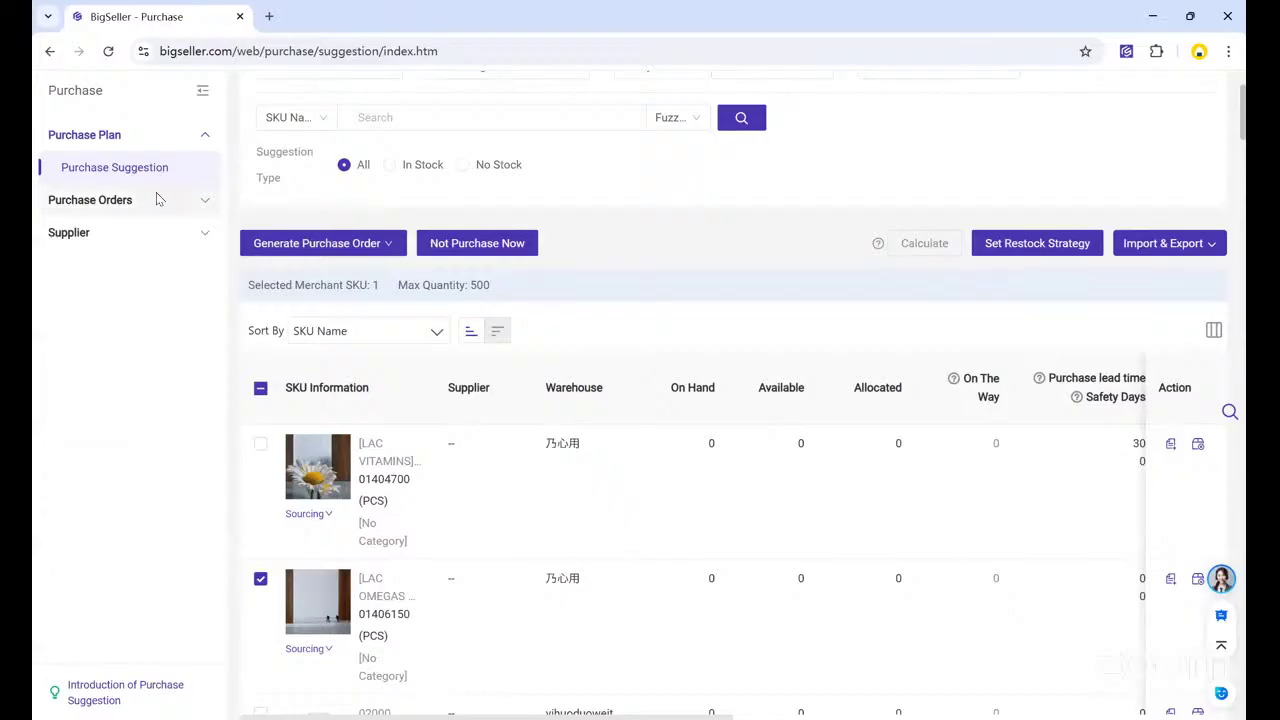
- Select the newest draft purchase order, from supplier 深圳有限责任公司, and submit it for shipping
left_click(156, 199)
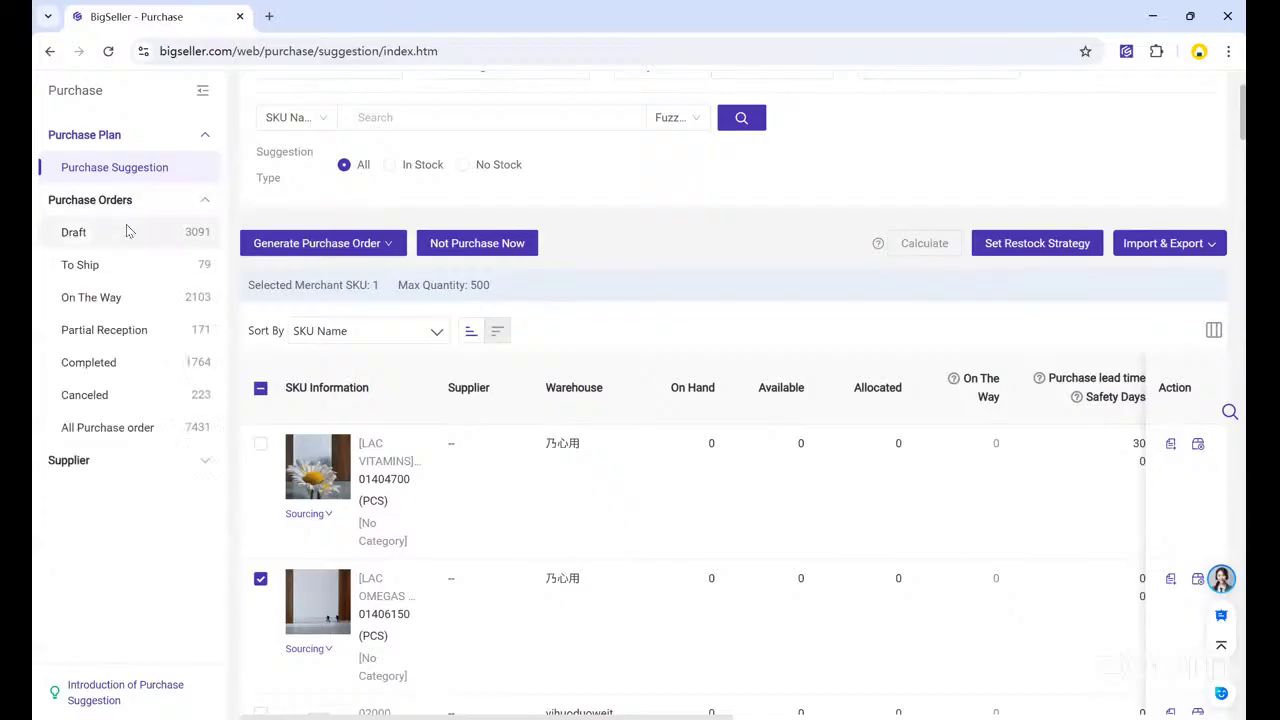
left_click(126, 231)
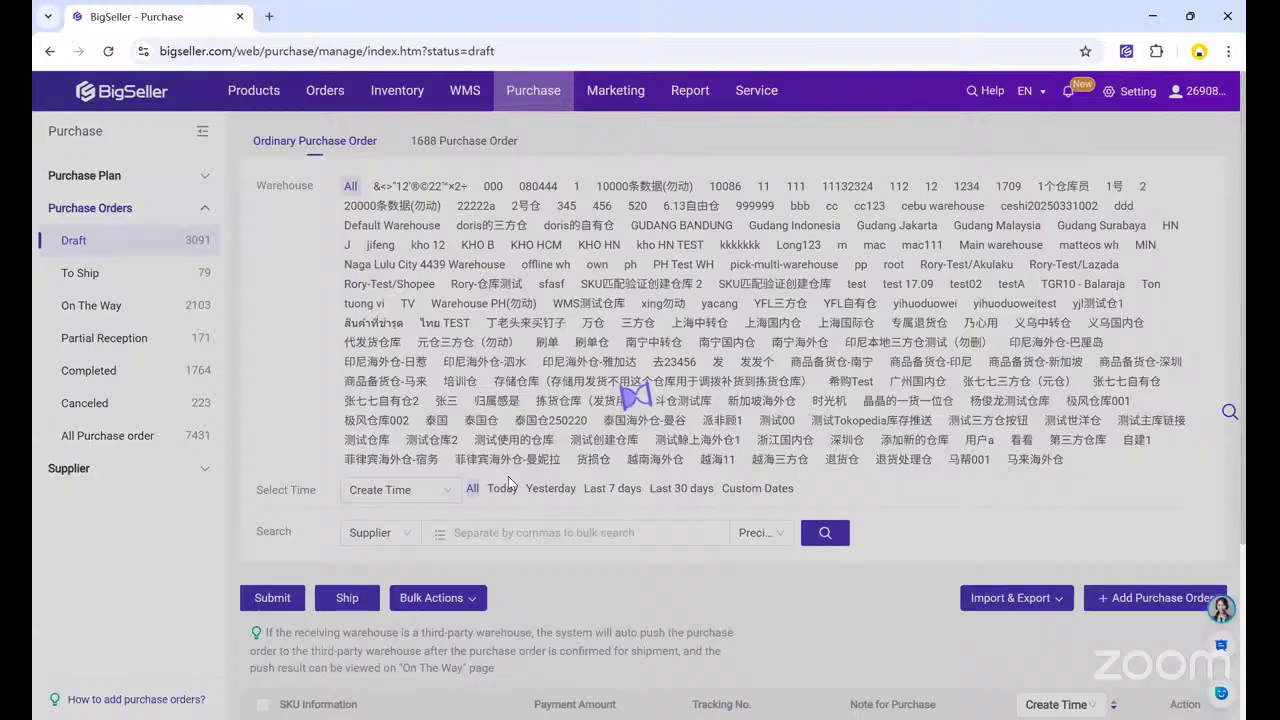
scroll(508, 476, "down", 5)
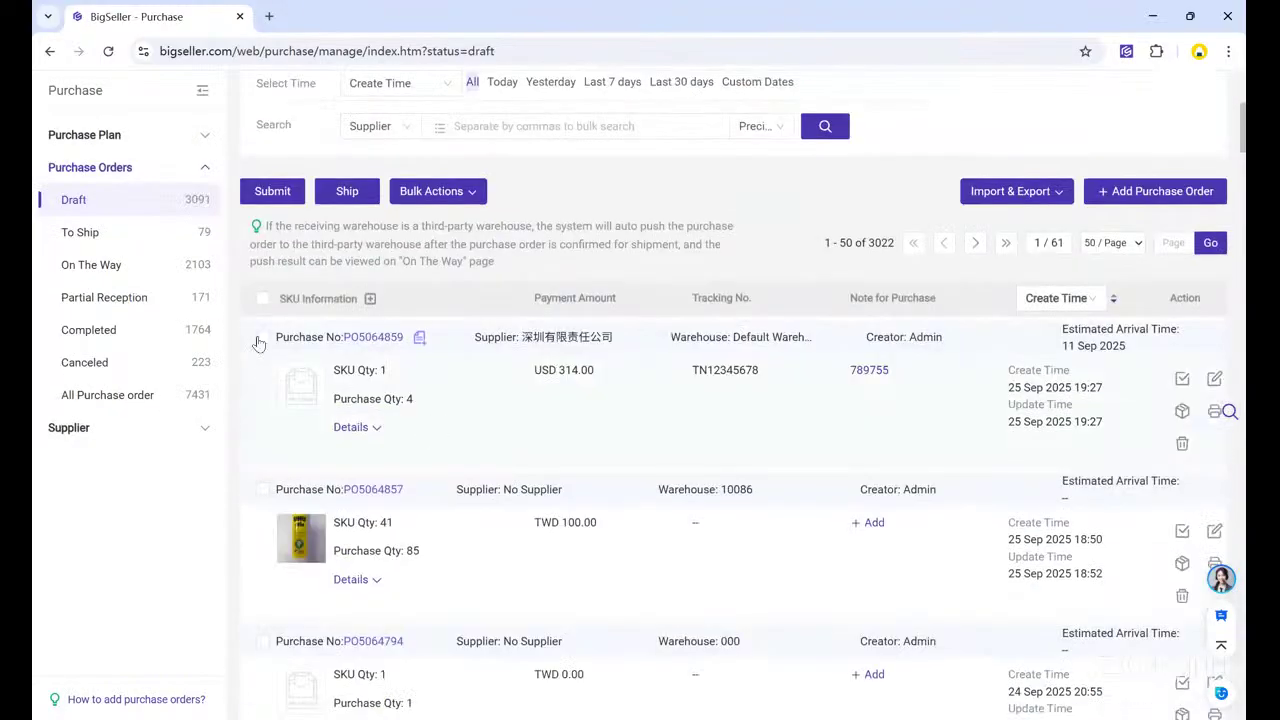
left_click(262, 338)
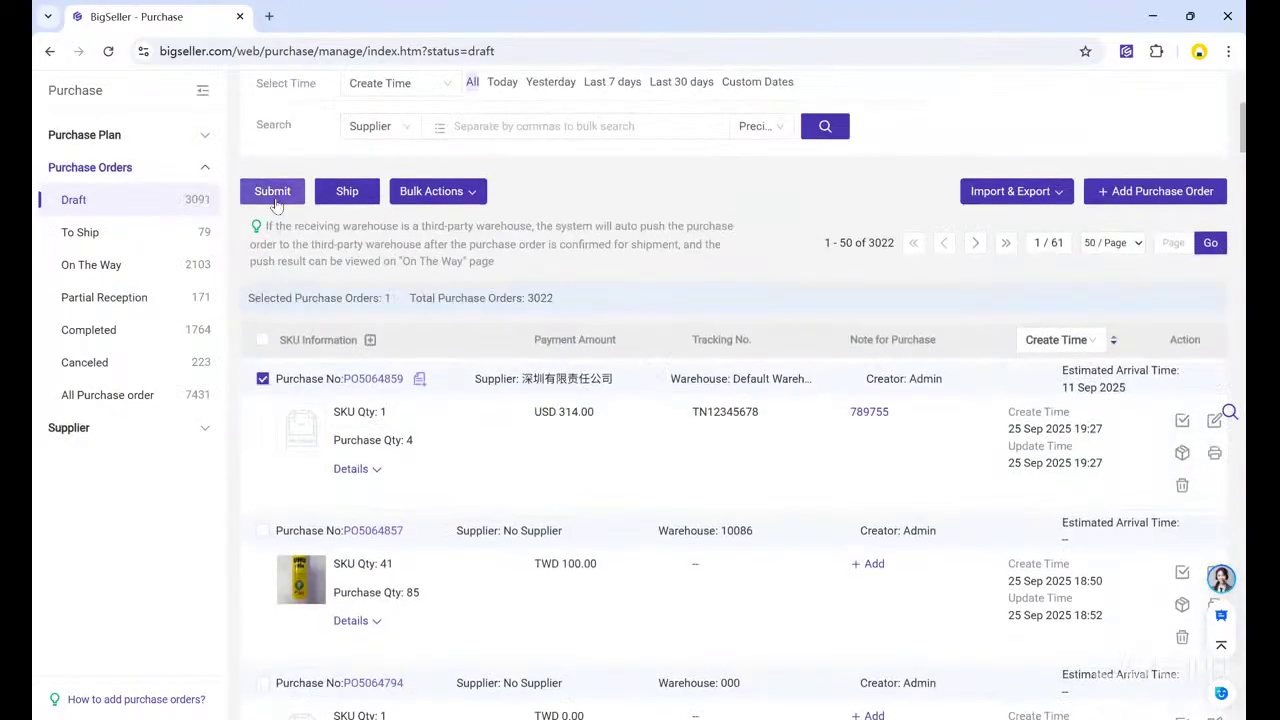
left_click(441, 193)
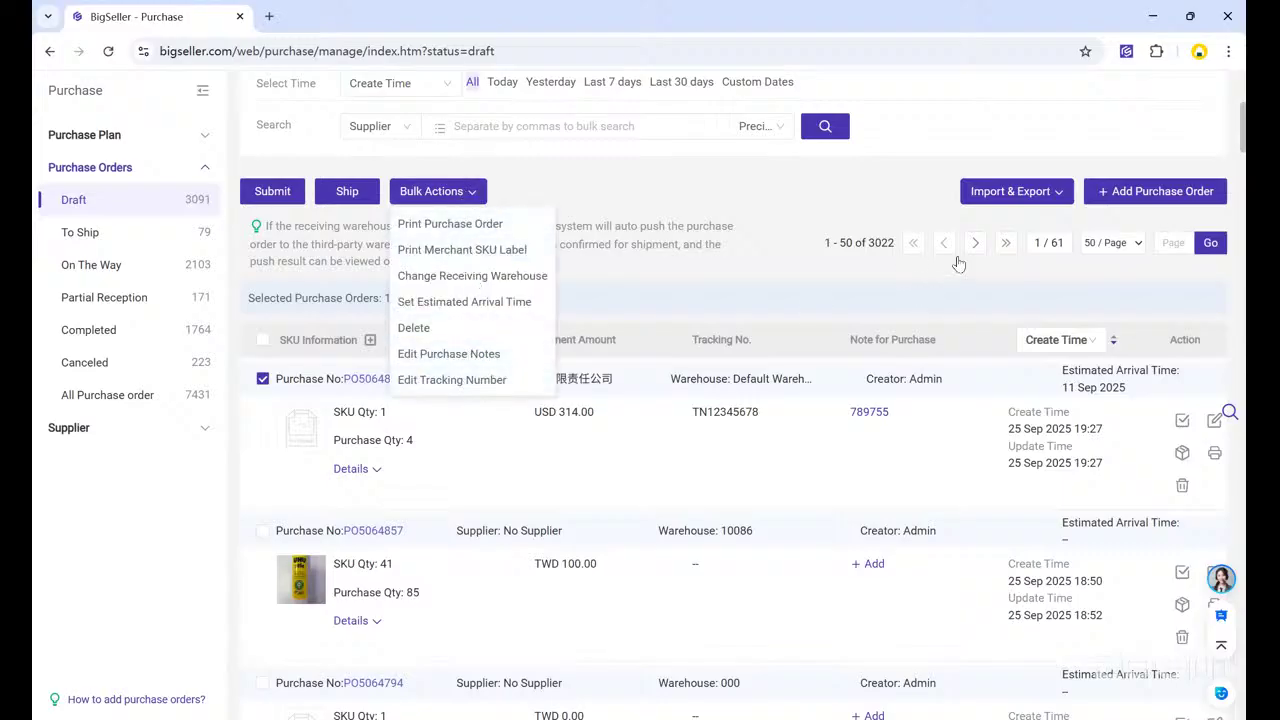
left_click(1022, 195)
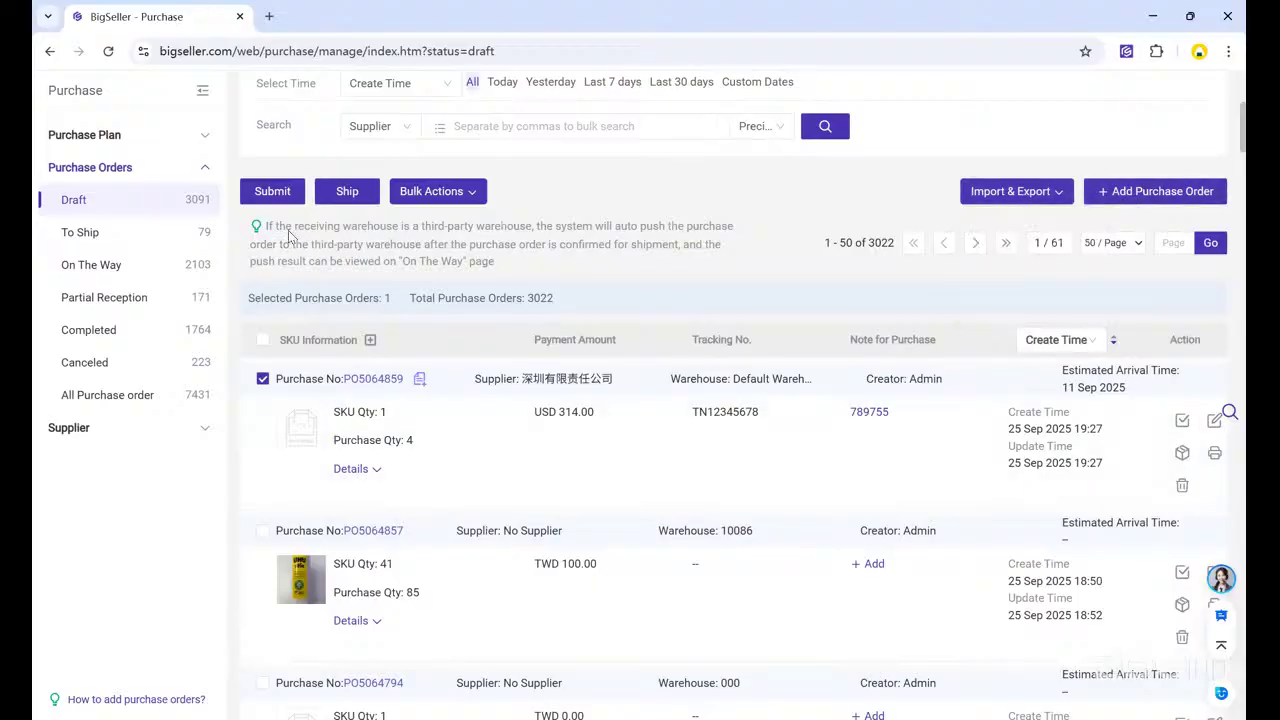
left_click(302, 197)
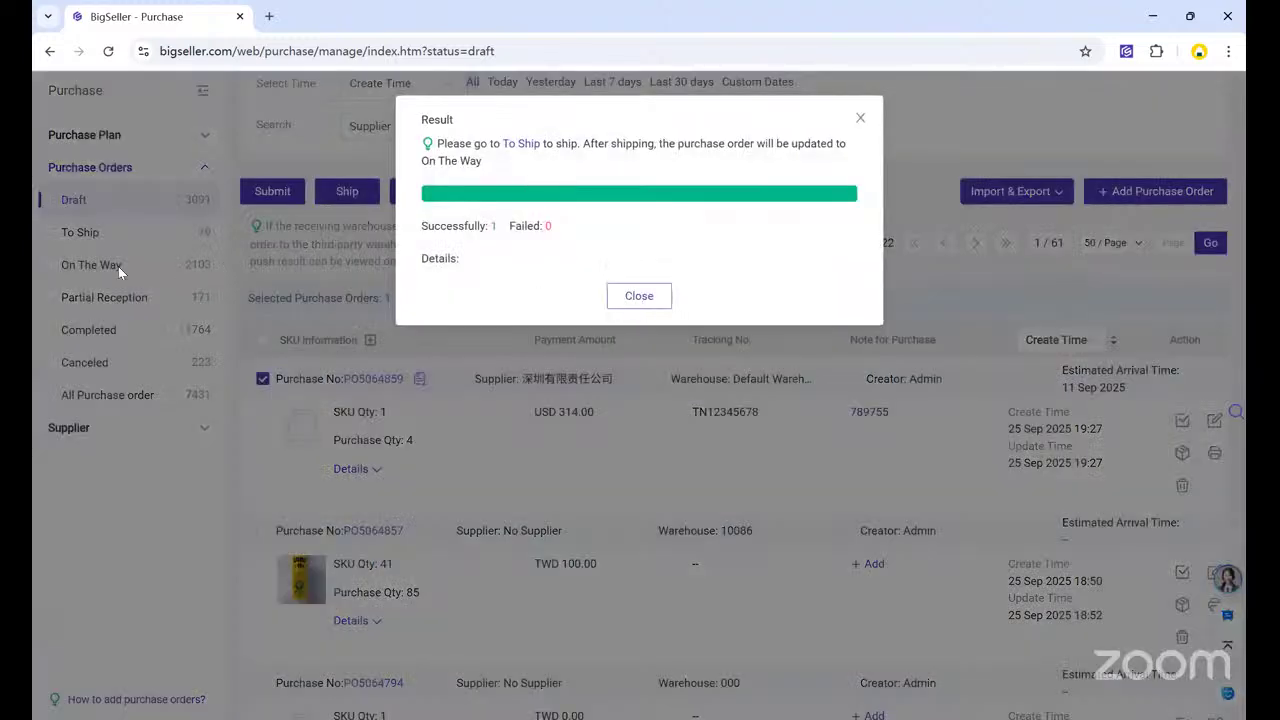
- Find the submitted order among the purchase orders waiting to ship and open its boxing information
left_click(98, 239)
left_click(84, 233)
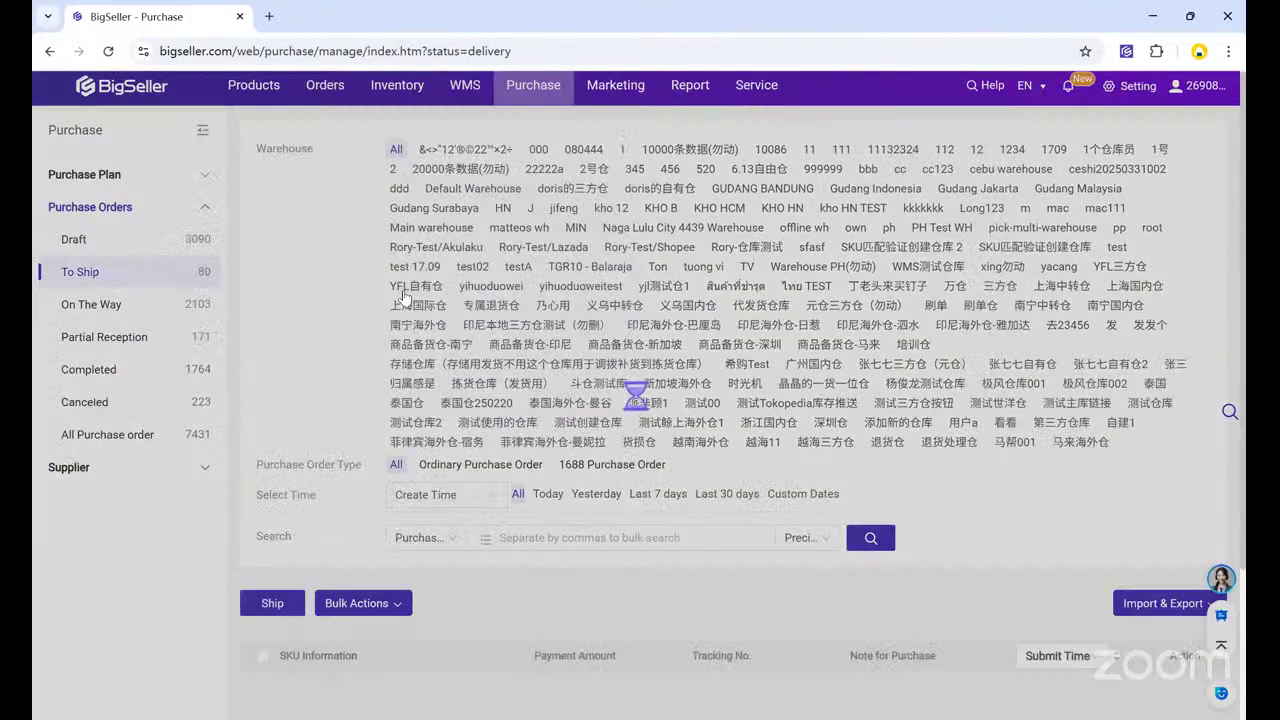
scroll(405, 350, "down", 3)
mouse_move(370, 250)
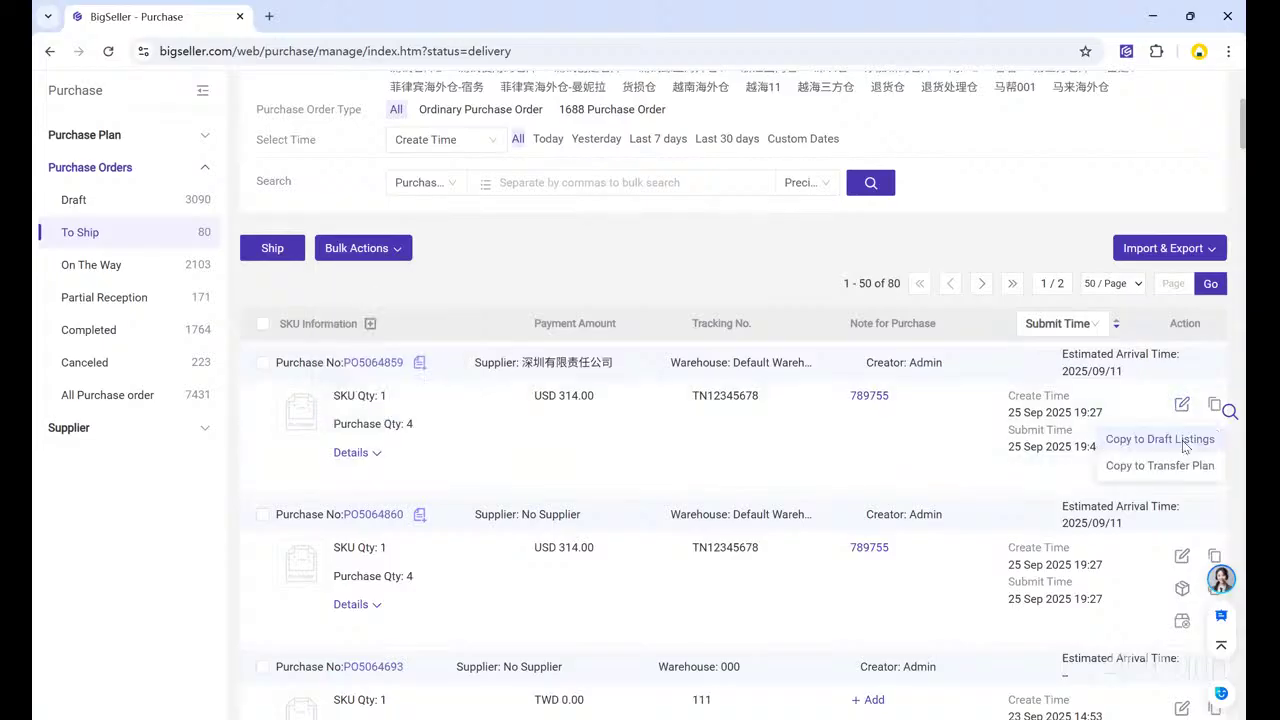
left_click(1160, 438)
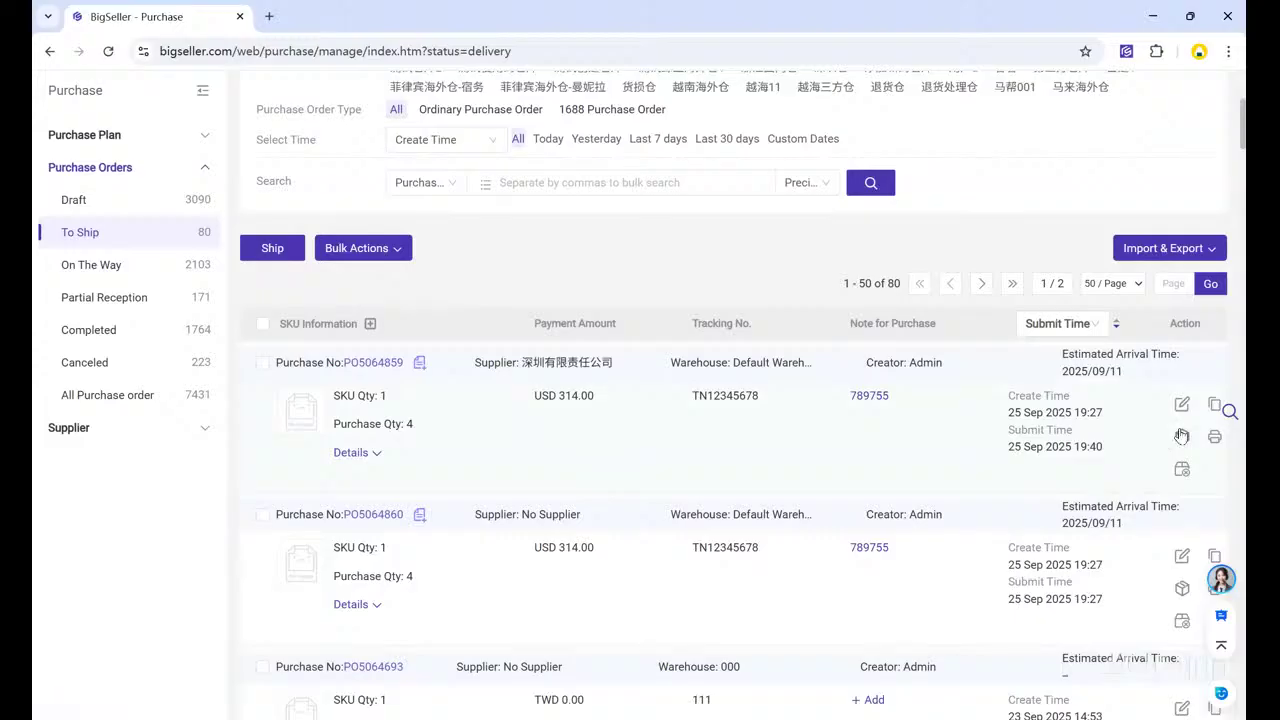
mouse_move(1182, 437)
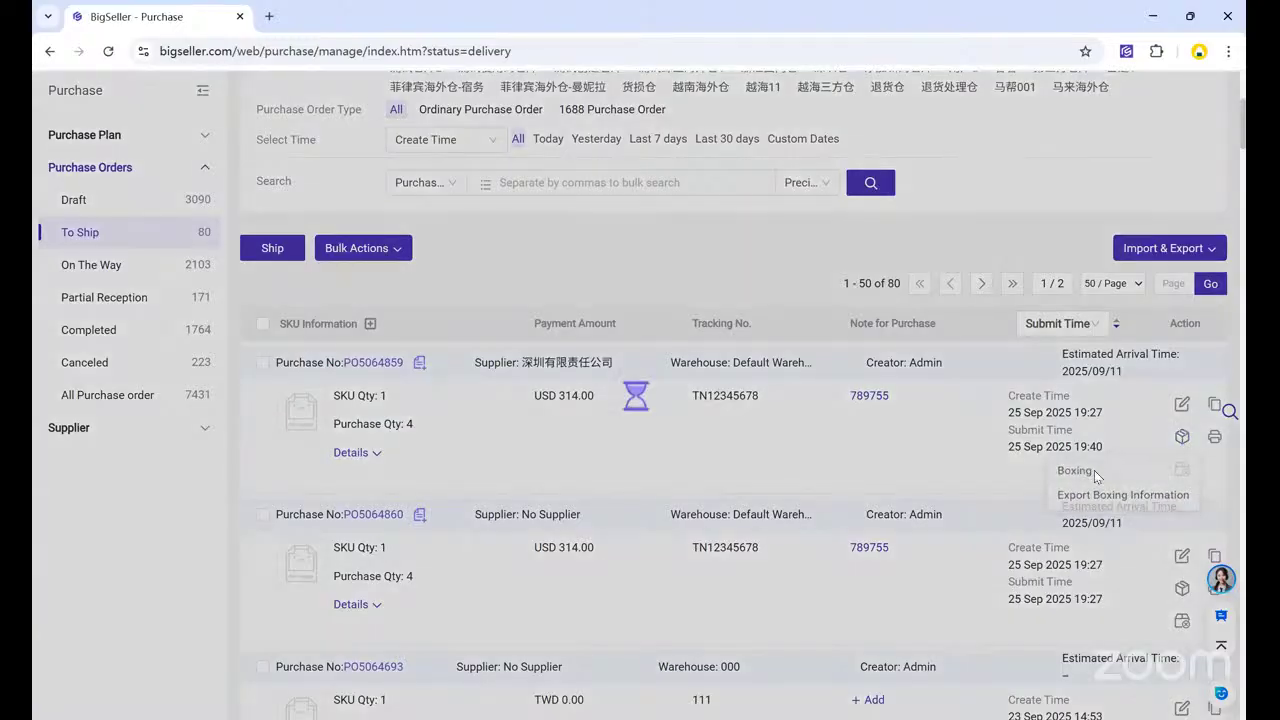
left_click(1090, 473)
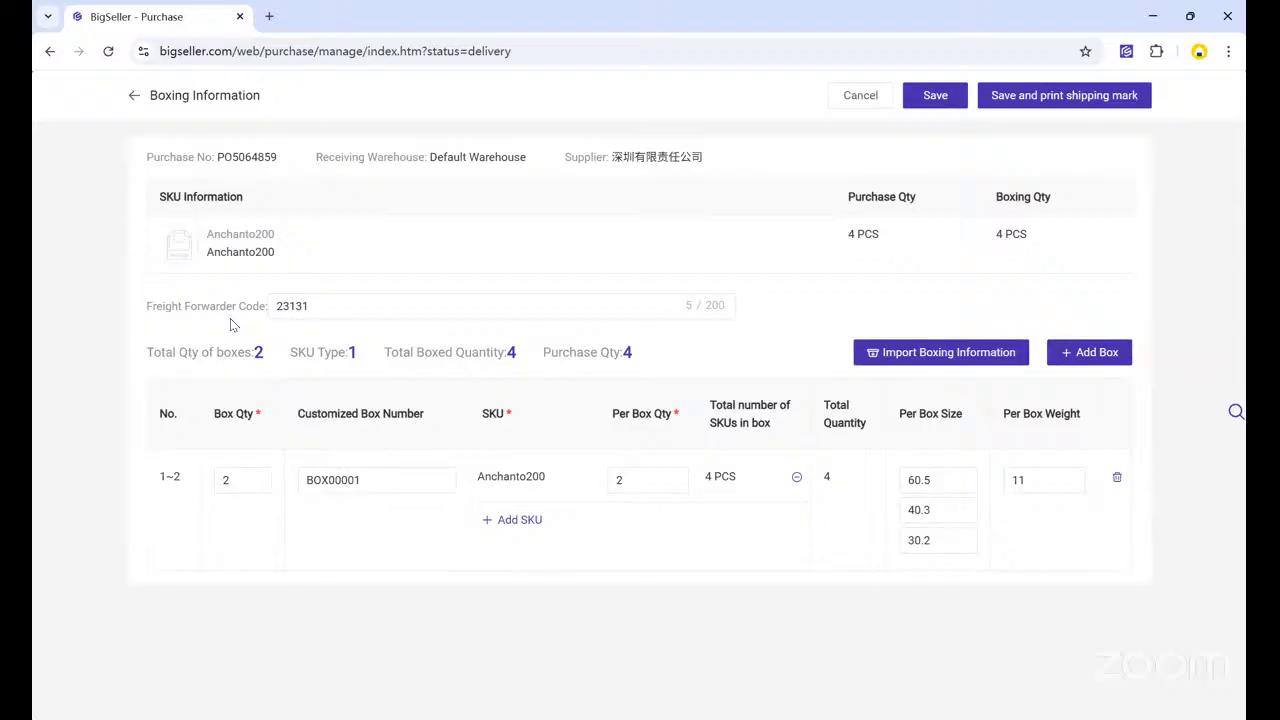
- Review the freight forwarder code, box quantity and customized box number, and confirm Anchanto200 as the boxed SKU
left_click(323, 307)
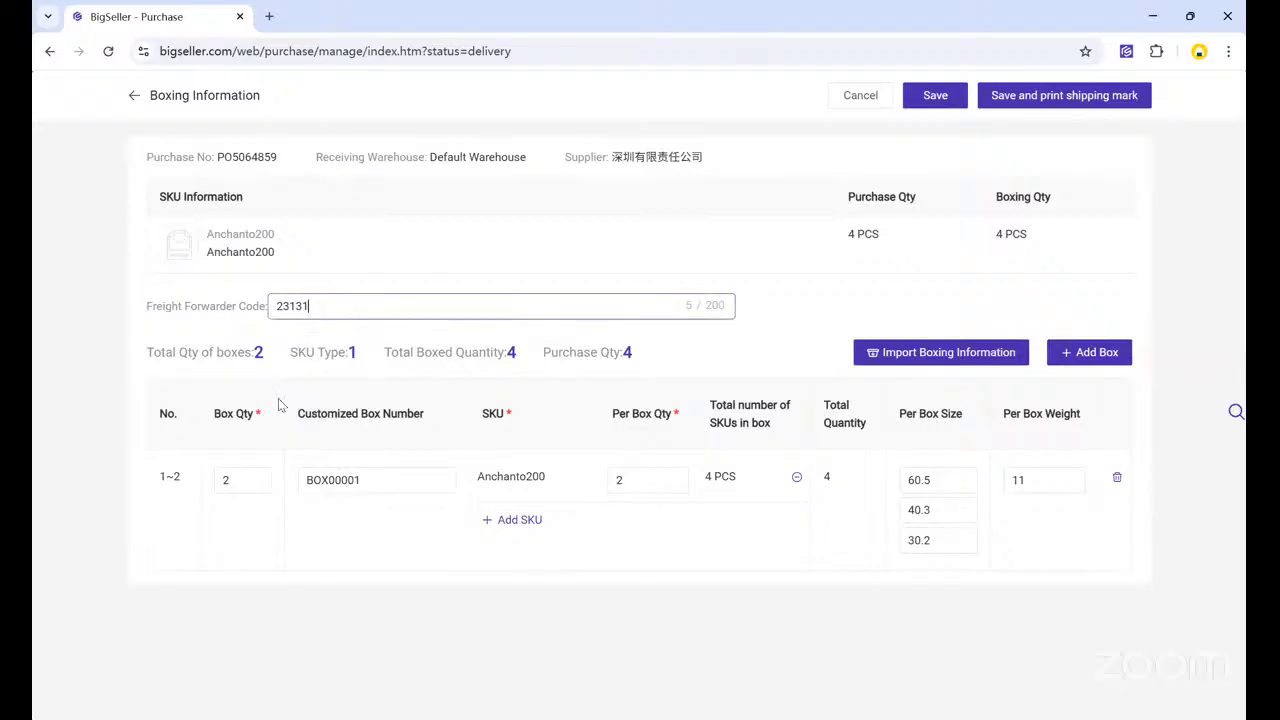
left_click(251, 479)
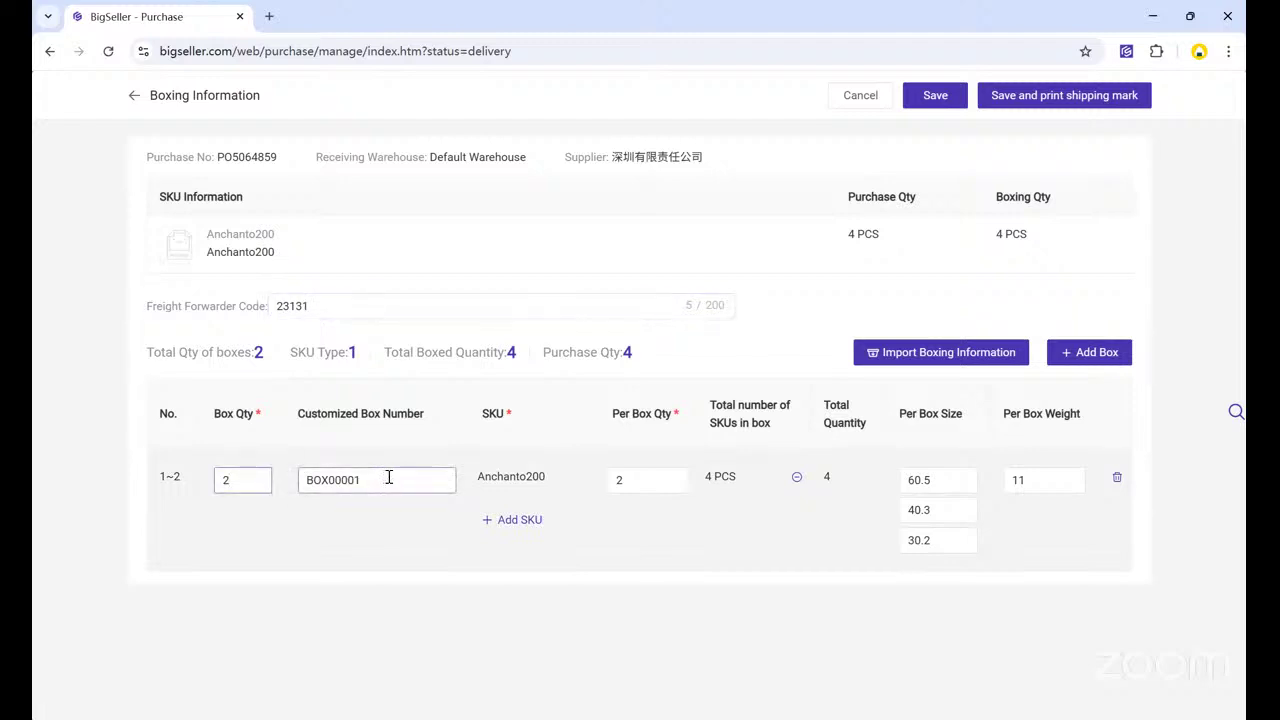
left_click(389, 479)
left_click(508, 520)
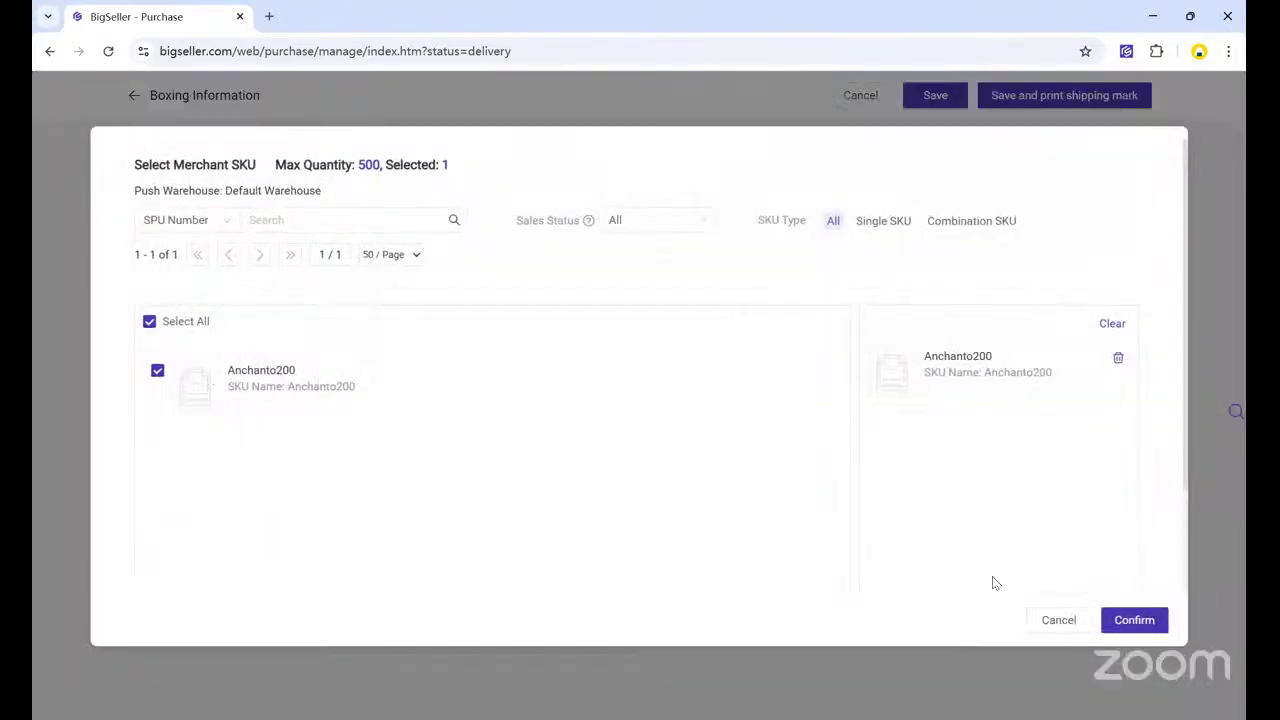
left_click(1138, 621)
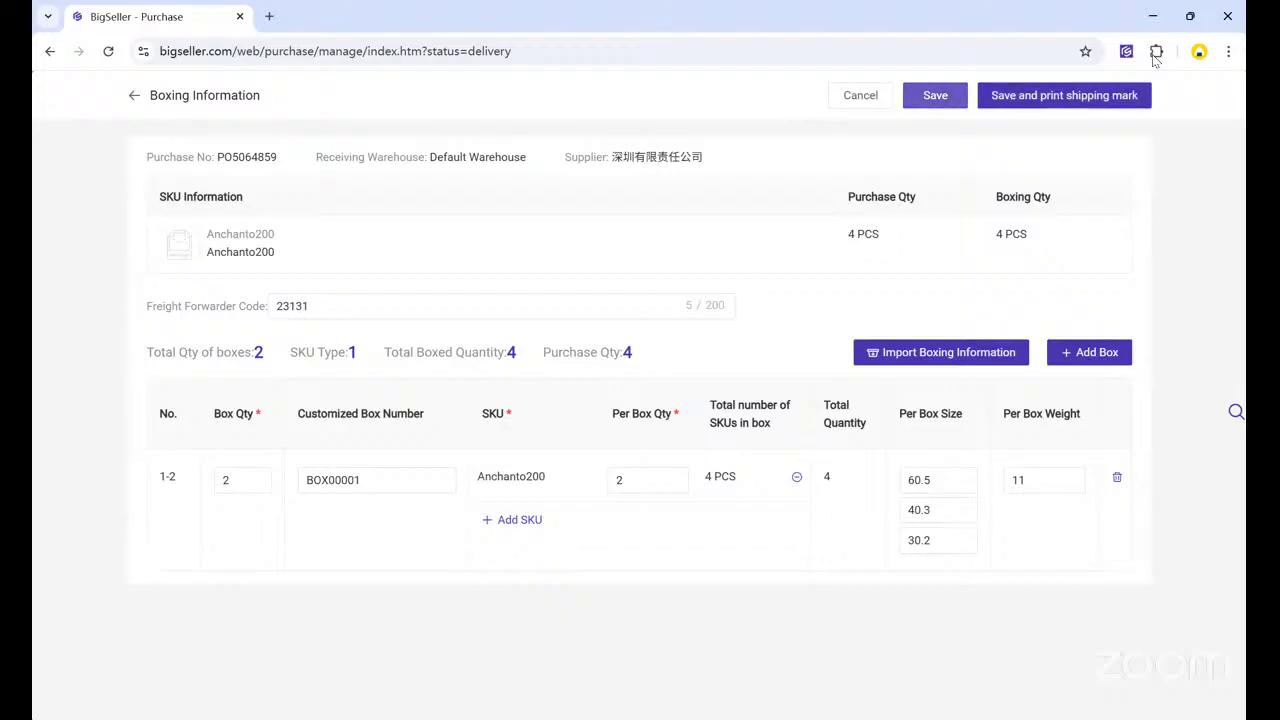
- Save the boxing information and print its shipping marks at size 100*60
left_click(1130, 96)
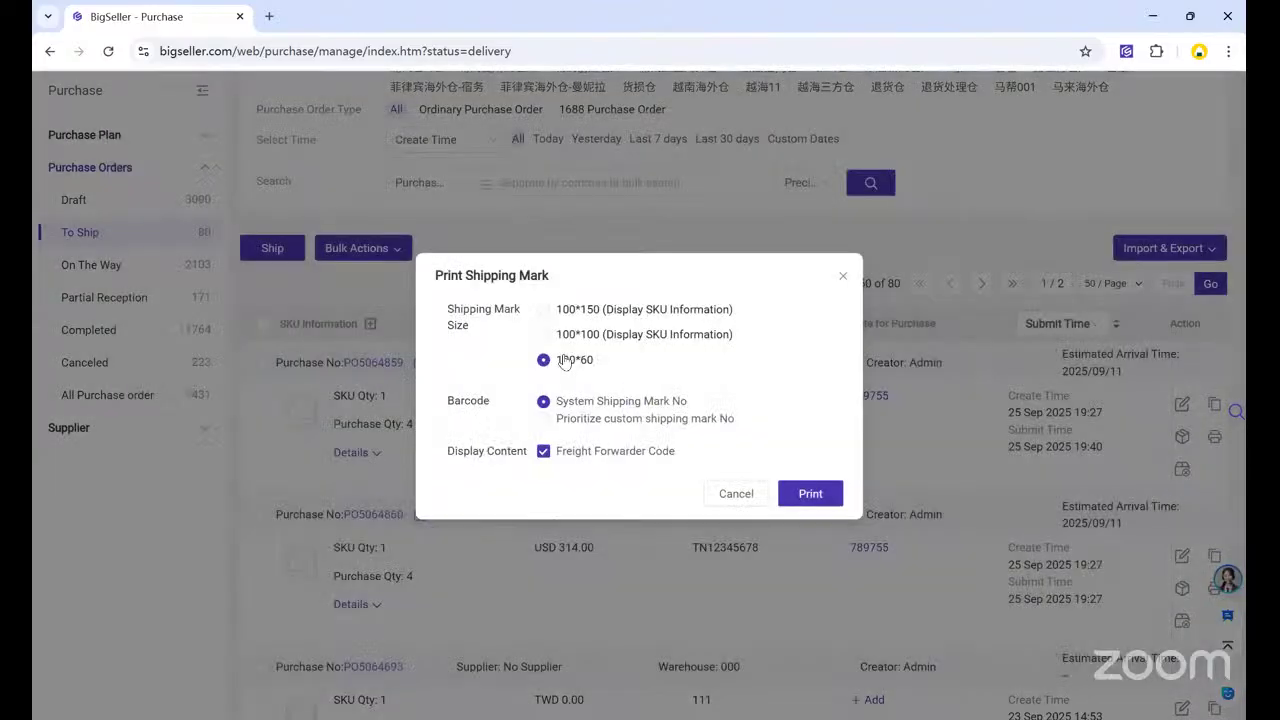
left_click(545, 360)
left_click(812, 506)
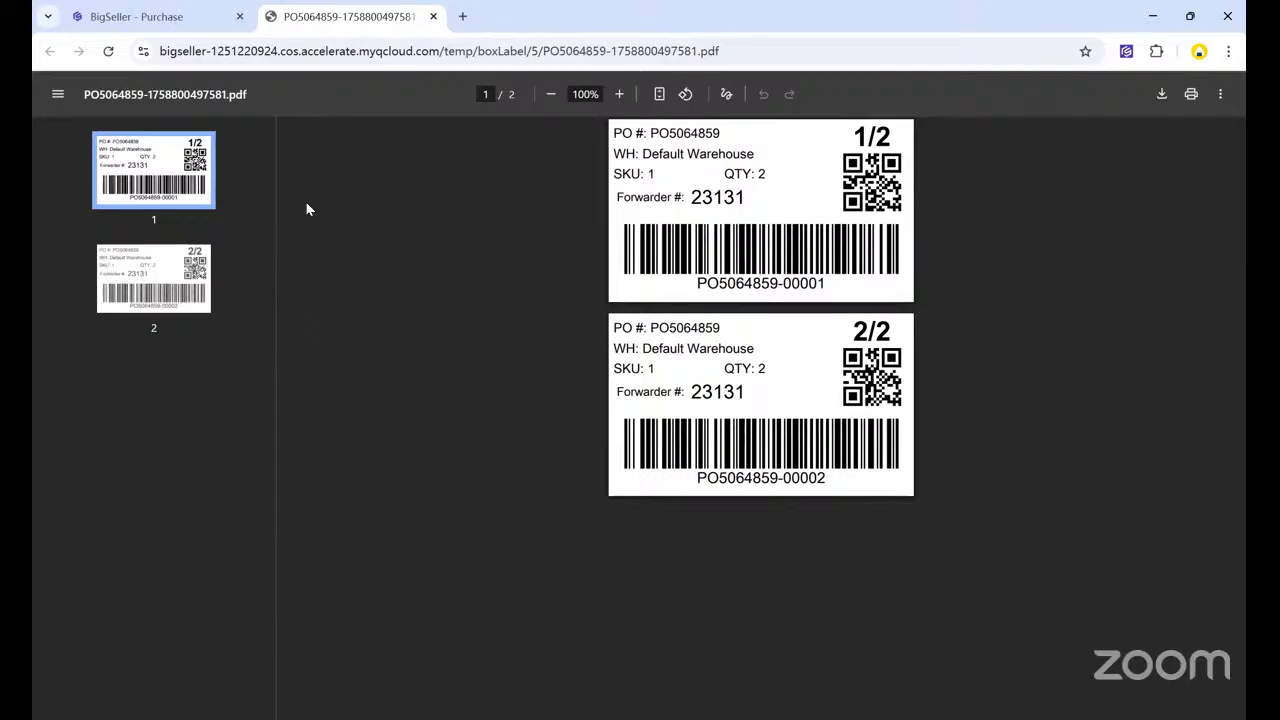
- Return to the orders waiting to ship and ship the newly boxed purchase order
left_click(150, 17)
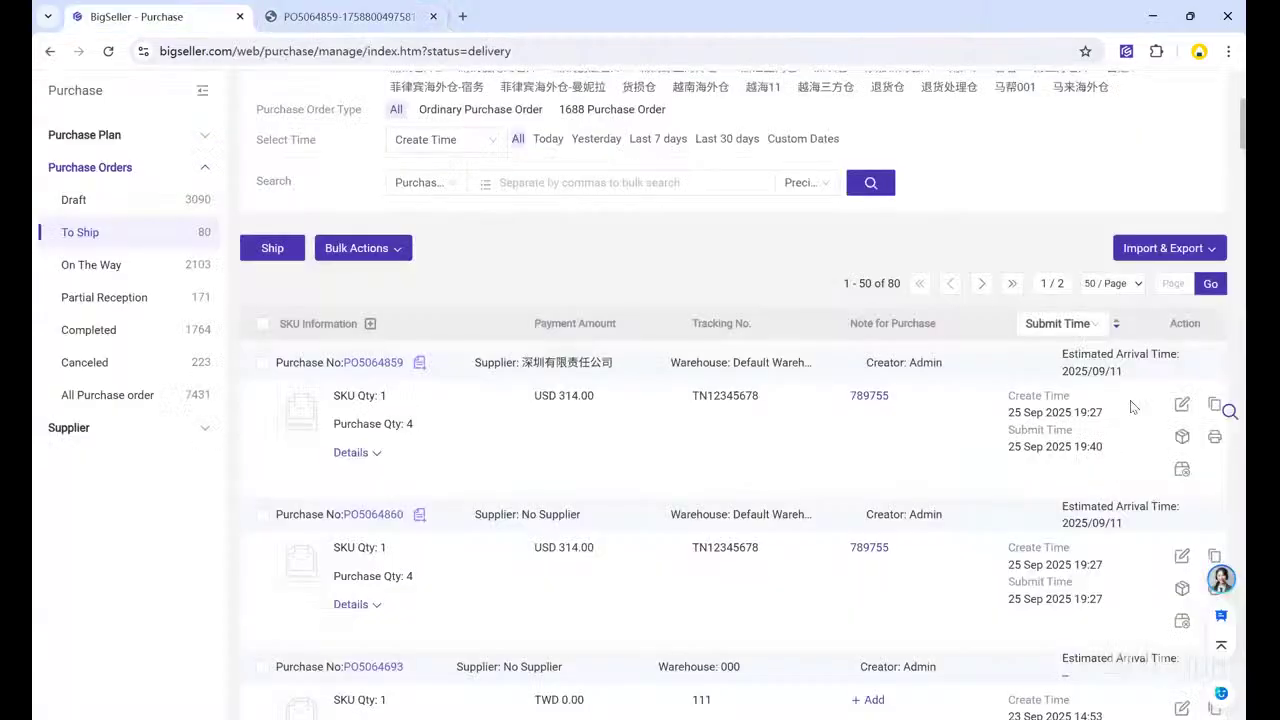
left_click(262, 362)
left_click(275, 249)
left_click(720, 333)
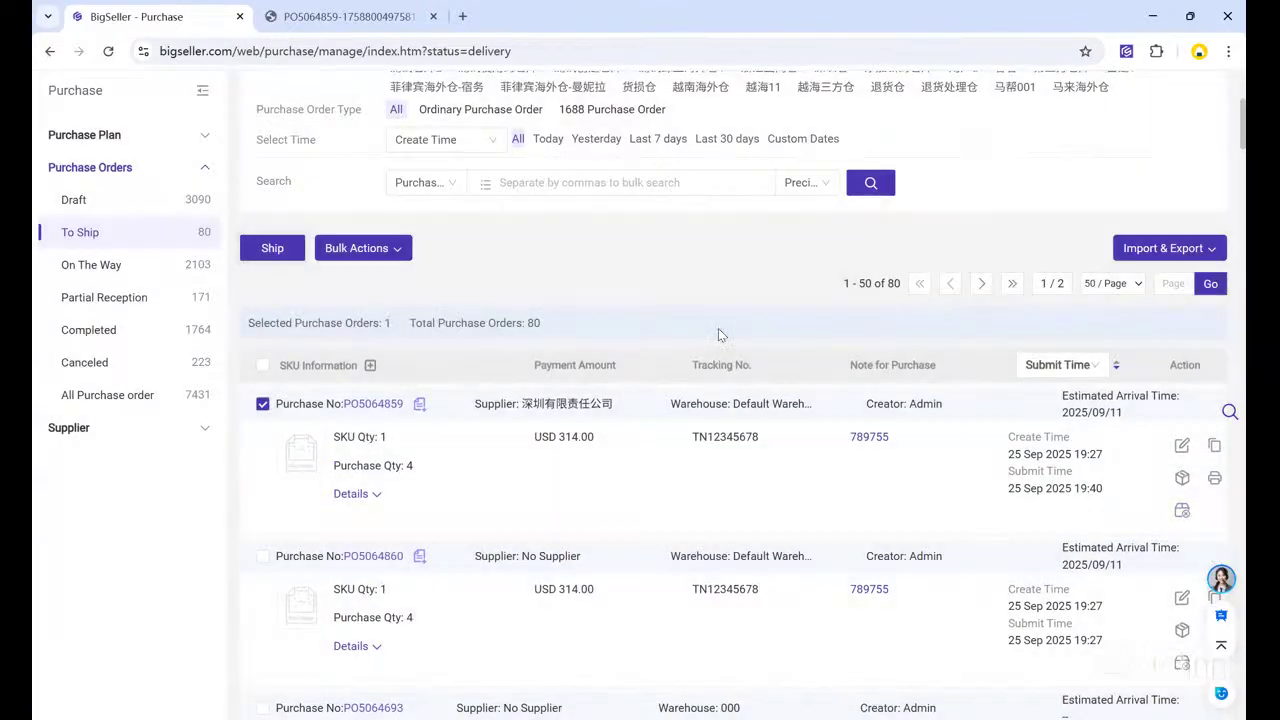
left_click(652, 279)
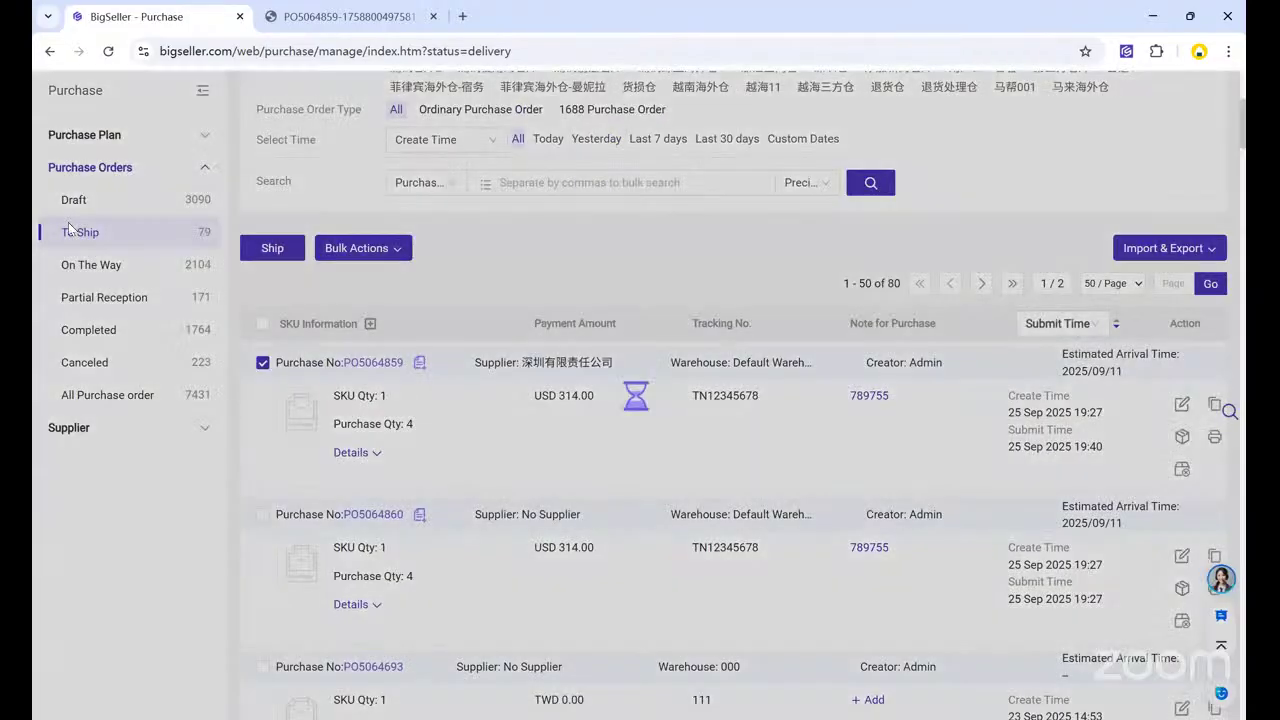
- Open the On The Way purchase orders and expand the SKU details of the shipped order
left_click(74, 268)
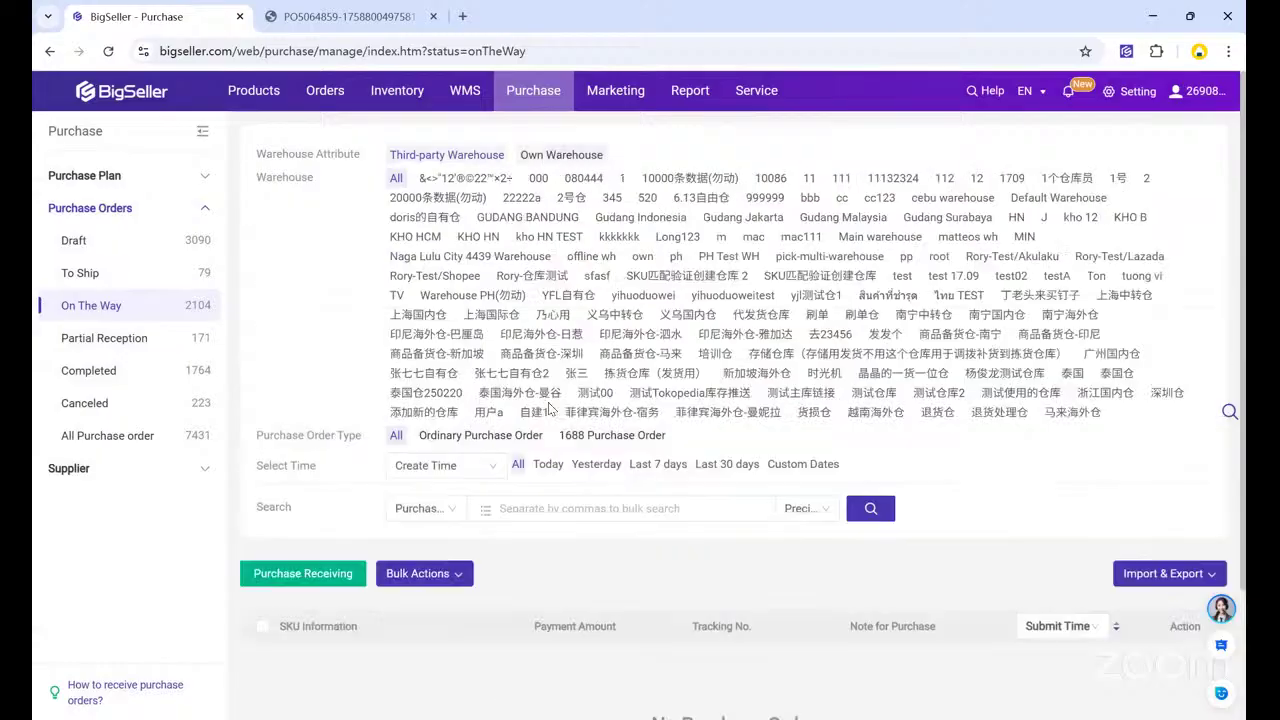
scroll(529, 402, "down", 3)
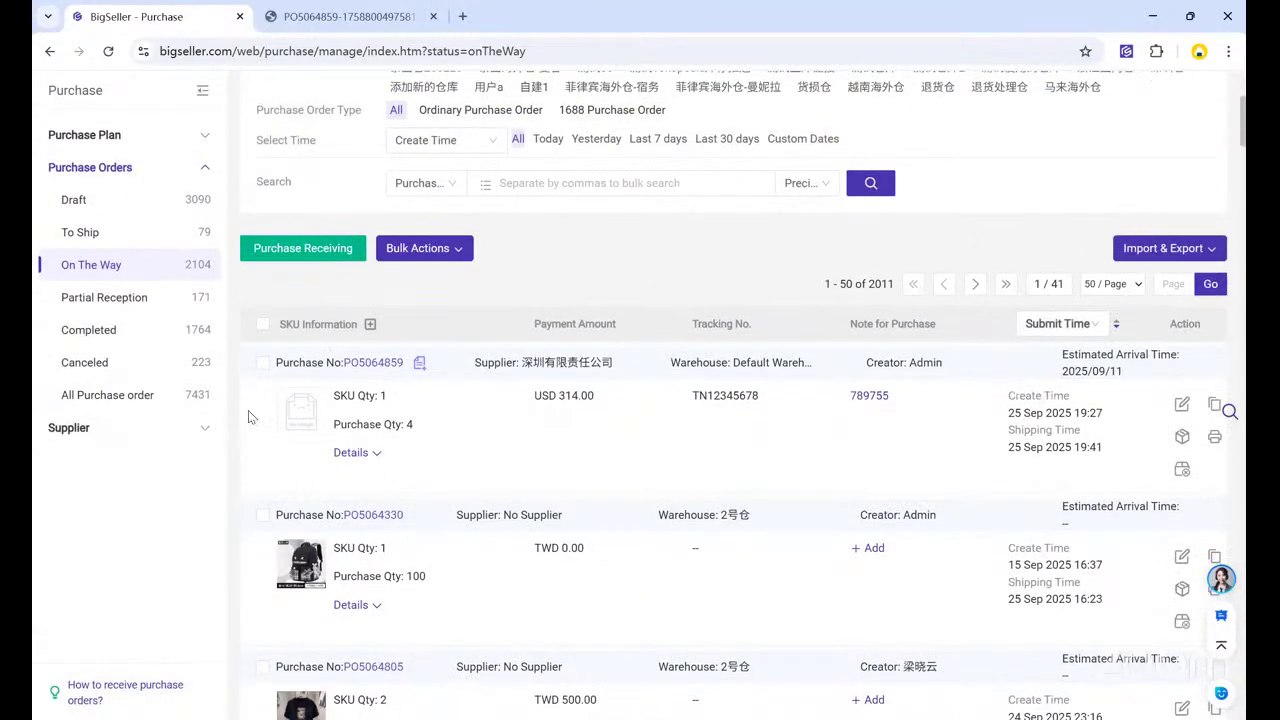
left_click(375, 457)
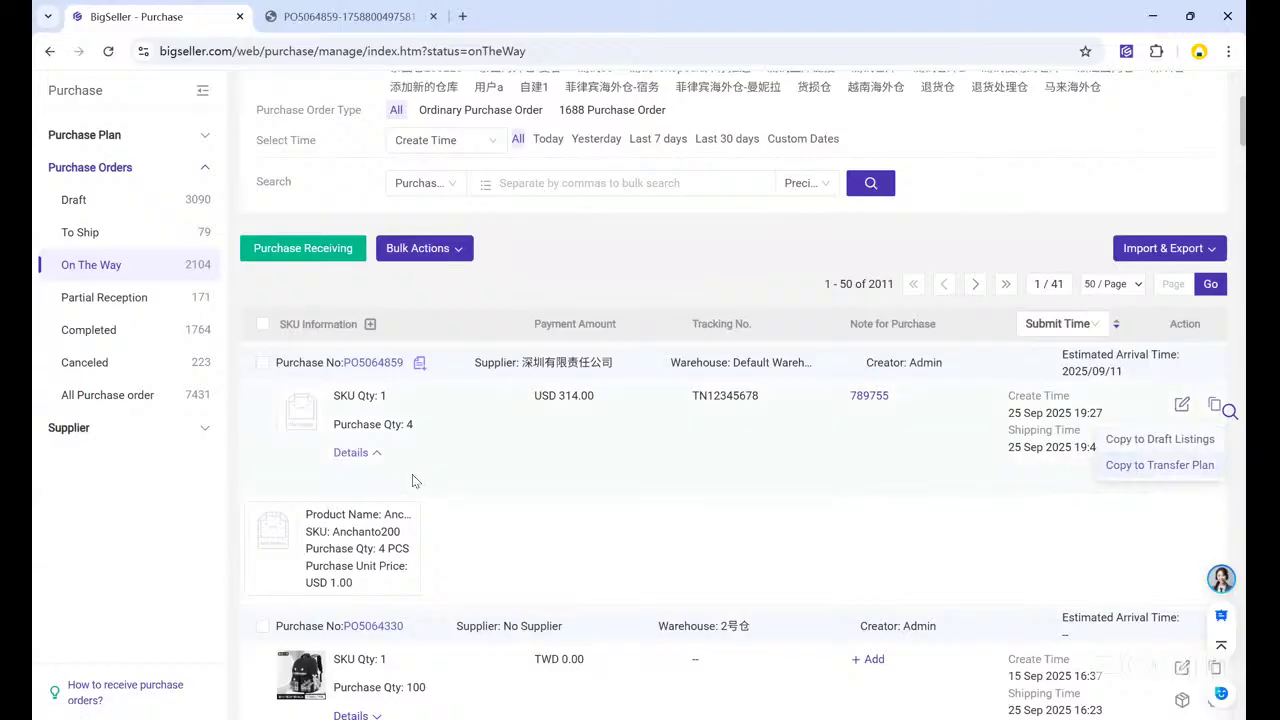
- Receive 4 PCS of Anchanto200 from the shipped order onto the Default Shelf and confirm the stock-in
left_click(374, 470)
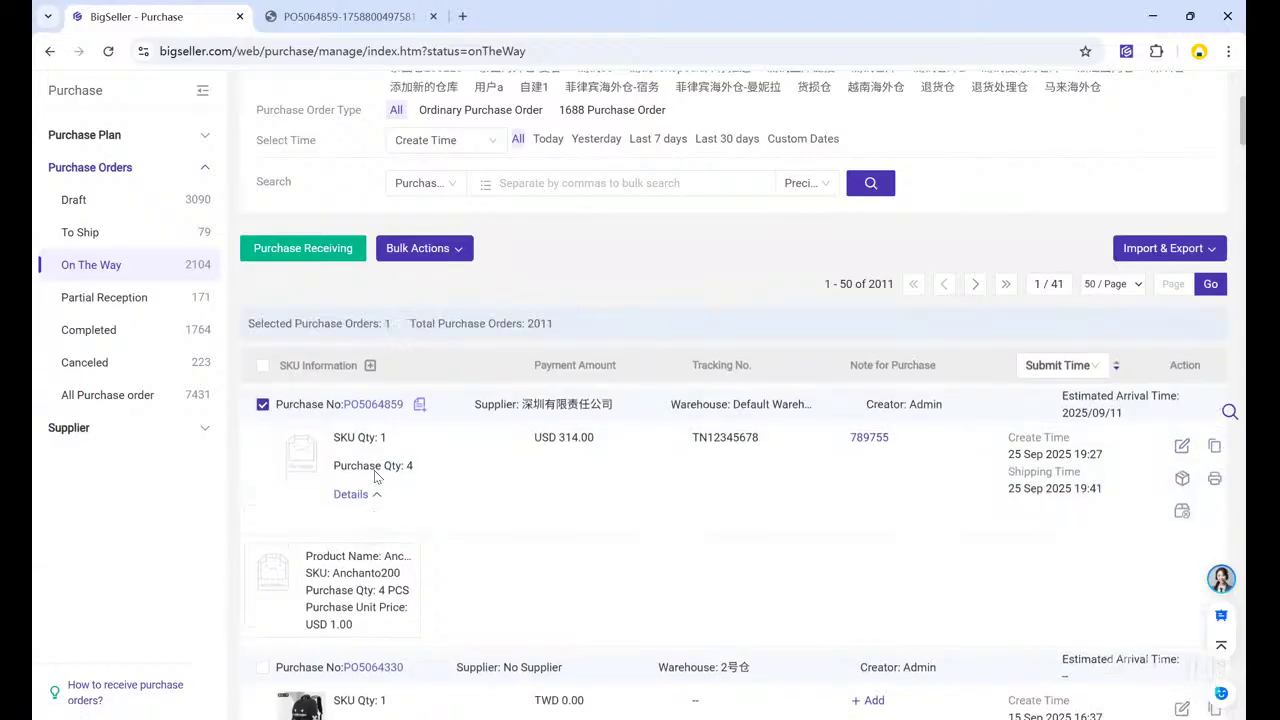
scroll(374, 476, "up", 1)
scroll(374, 476, "up", 1)
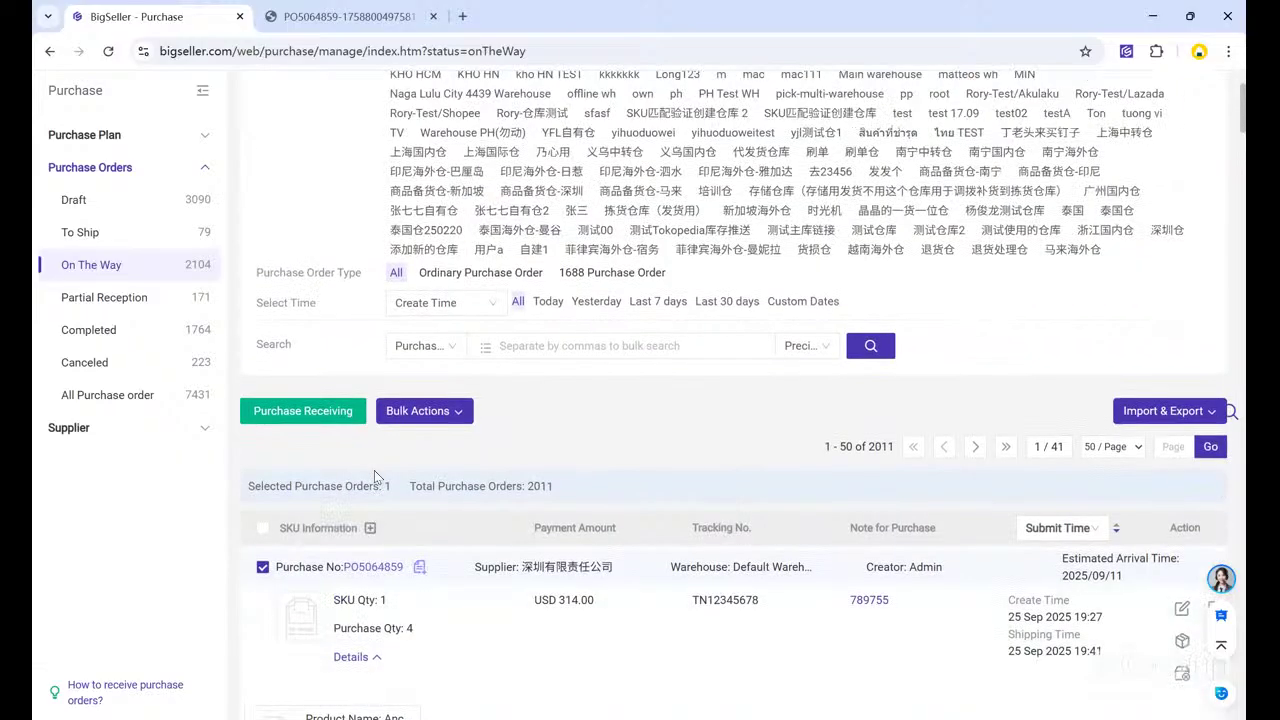
left_click(303, 411)
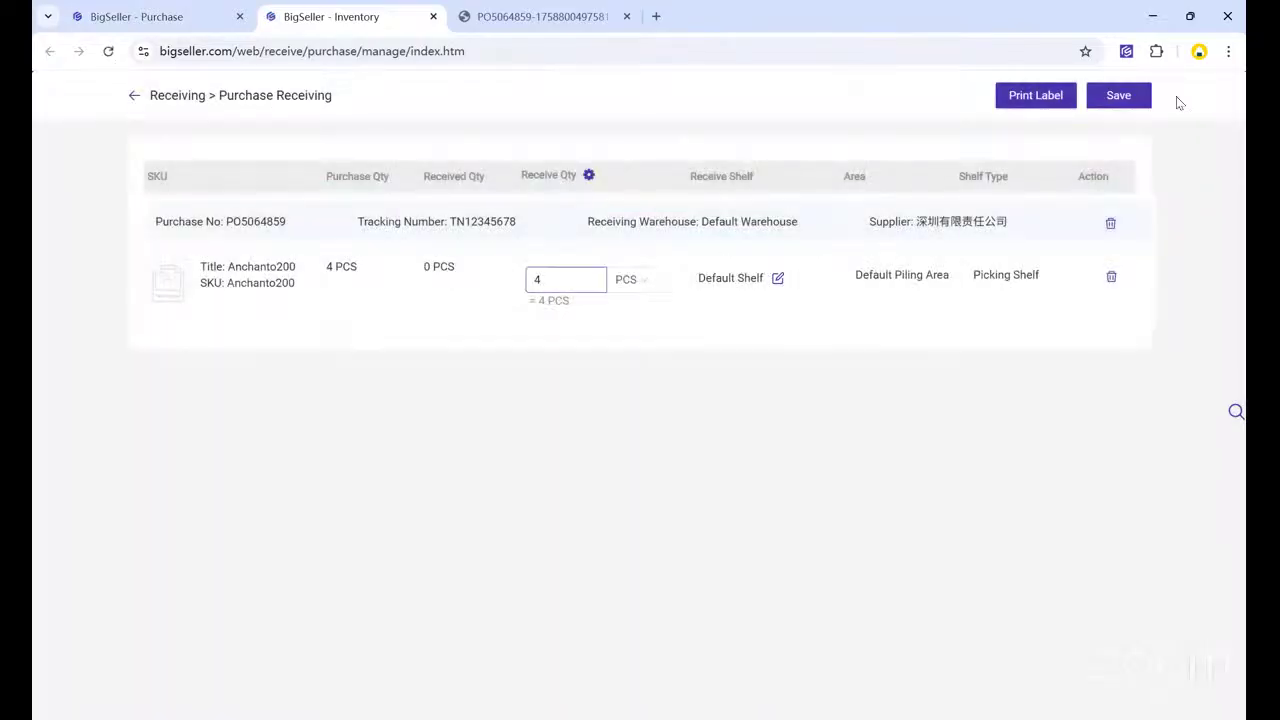
left_click(1119, 95)
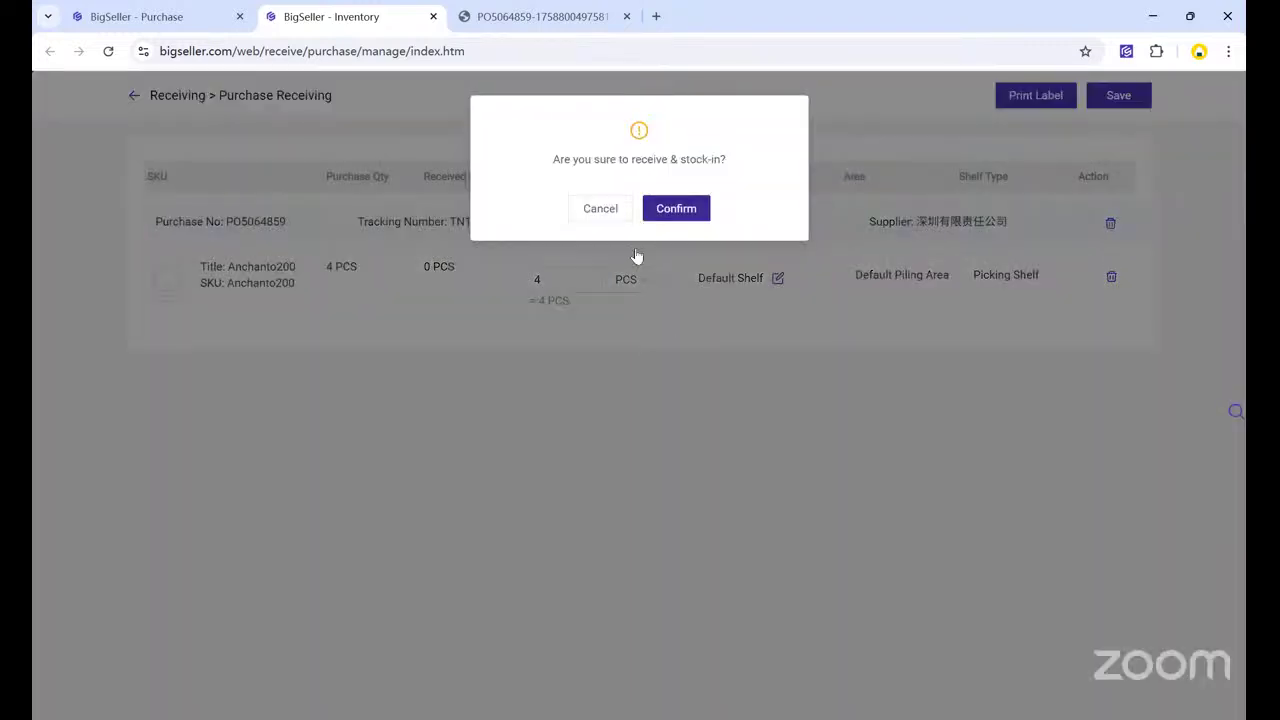
left_click(676, 209)
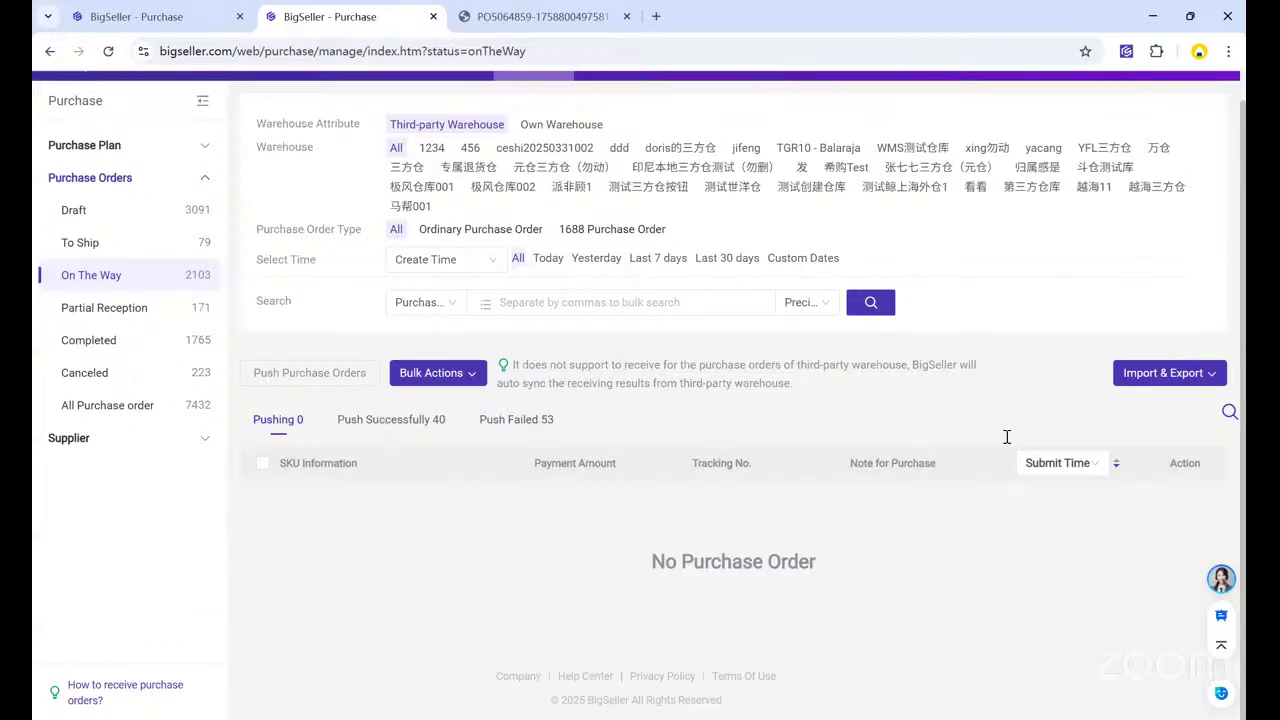
- Look through the On The Way, Partial Reception, Completed and All Purchase Order lists
scroll(1104, 352, "down", 2)
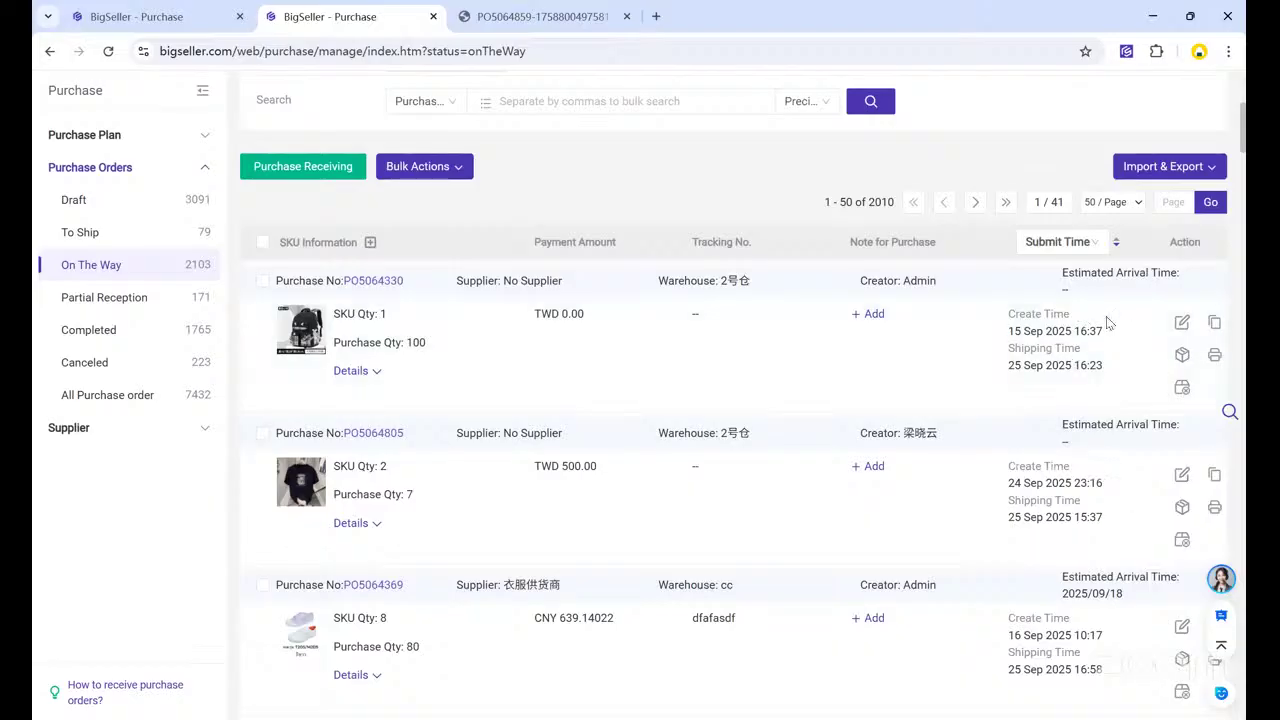
scroll(1128, 350, "down", 2)
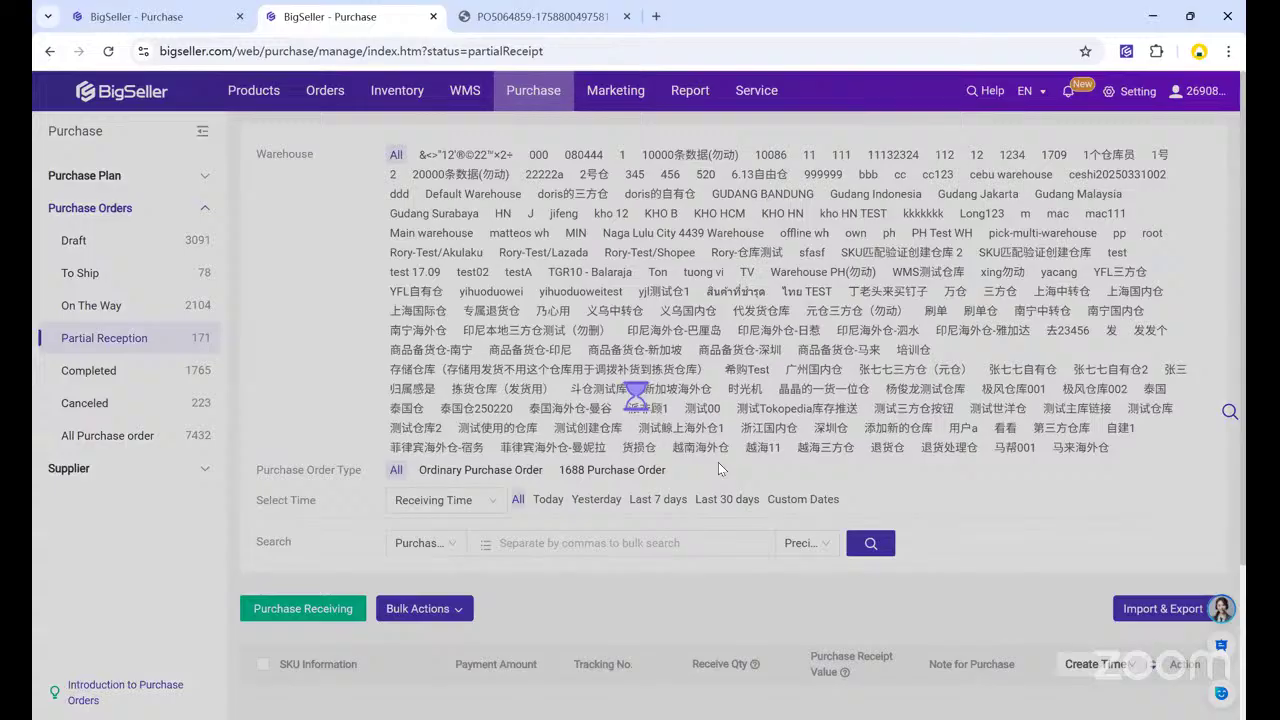
scroll(718, 467, "down", 3)
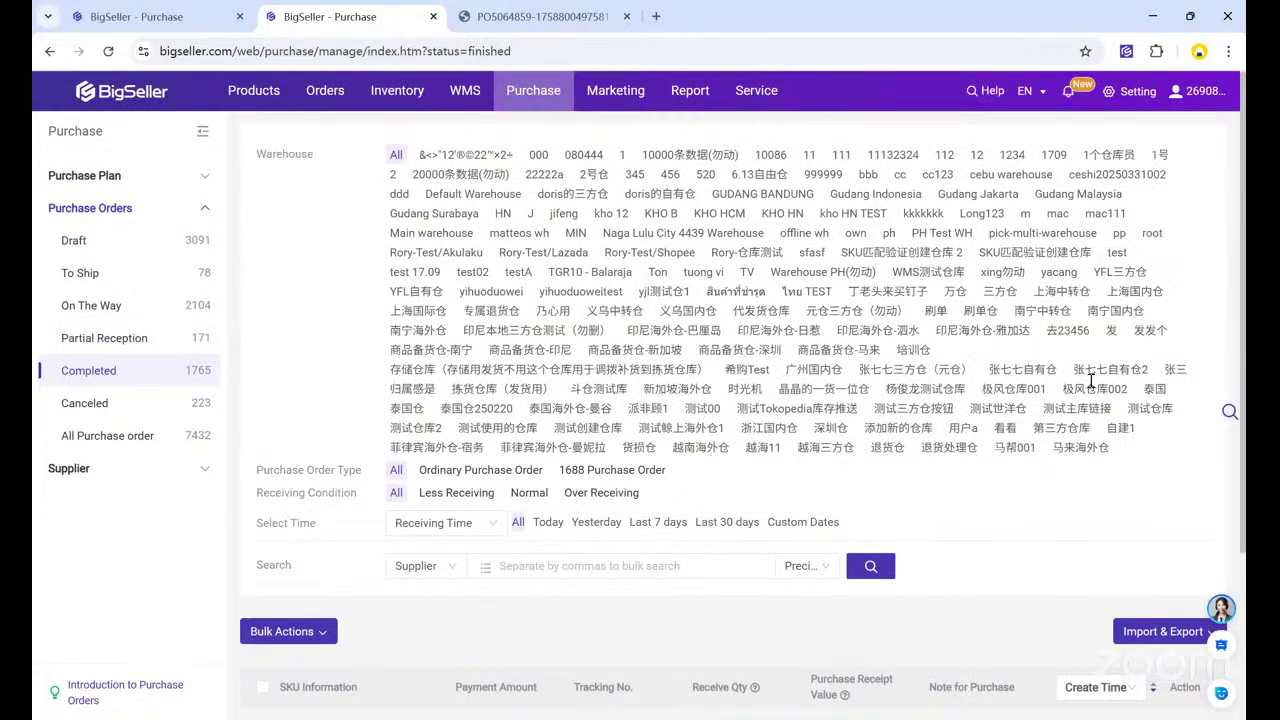
scroll(1092, 380, "down", 4)
scroll(1098, 376, "down", 3)
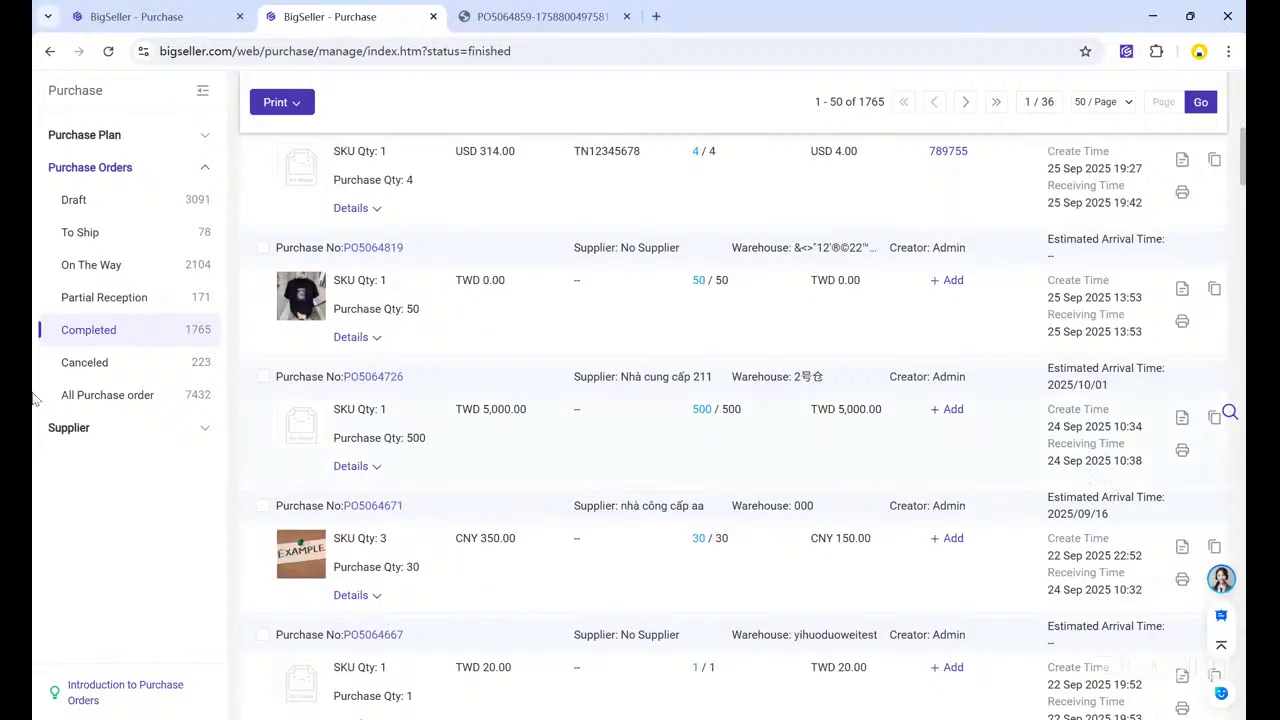
left_click(127, 398)
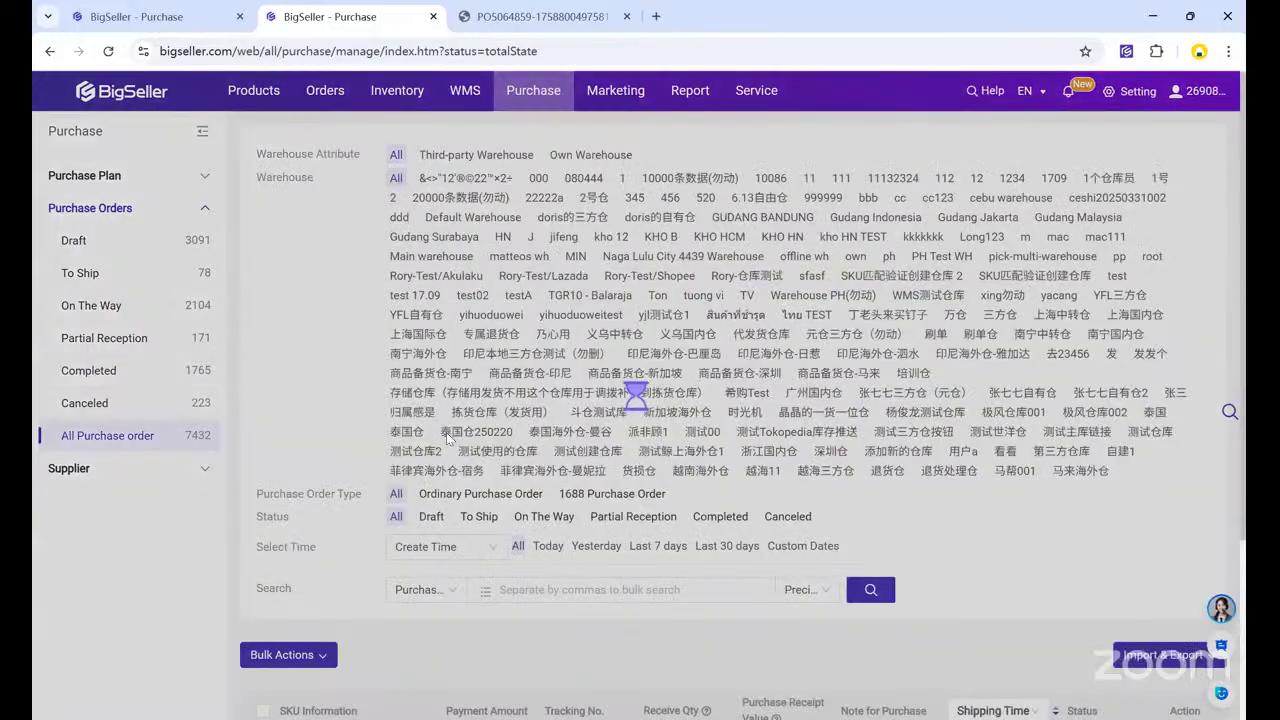
scroll(166, 433, "down", 7)
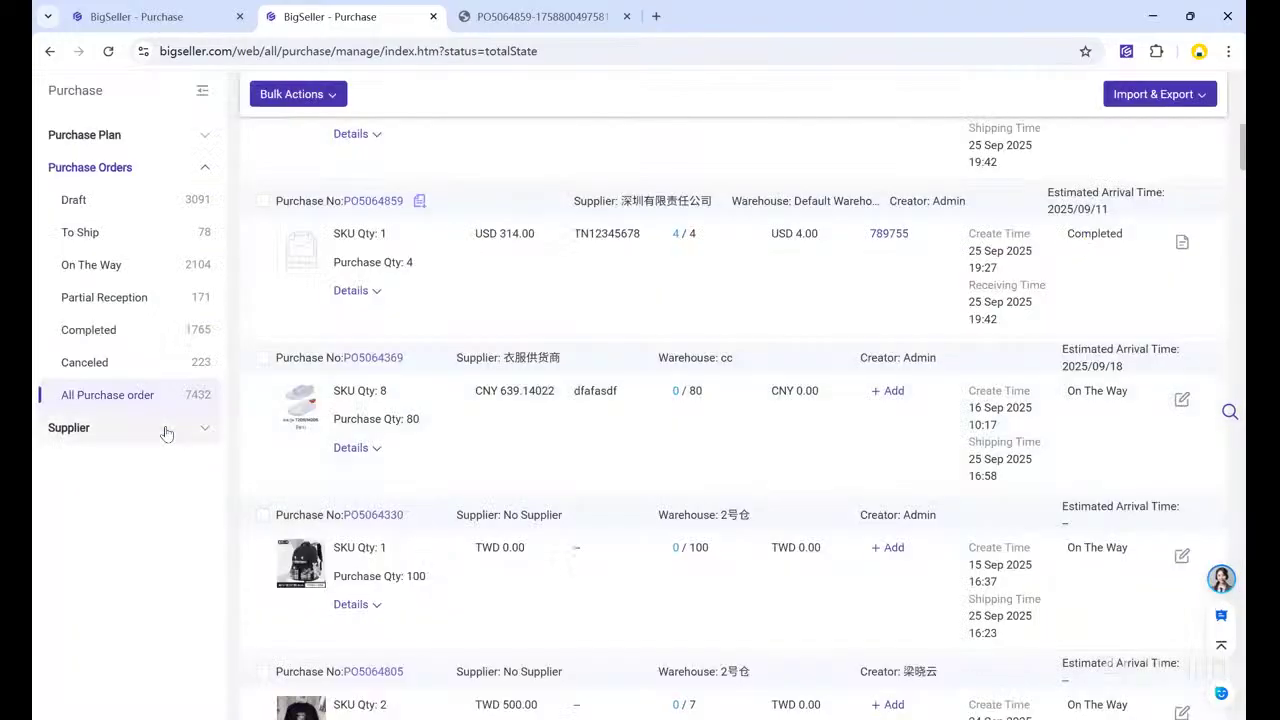
- Open the Supplier List and show its import and export options
left_click(166, 432)
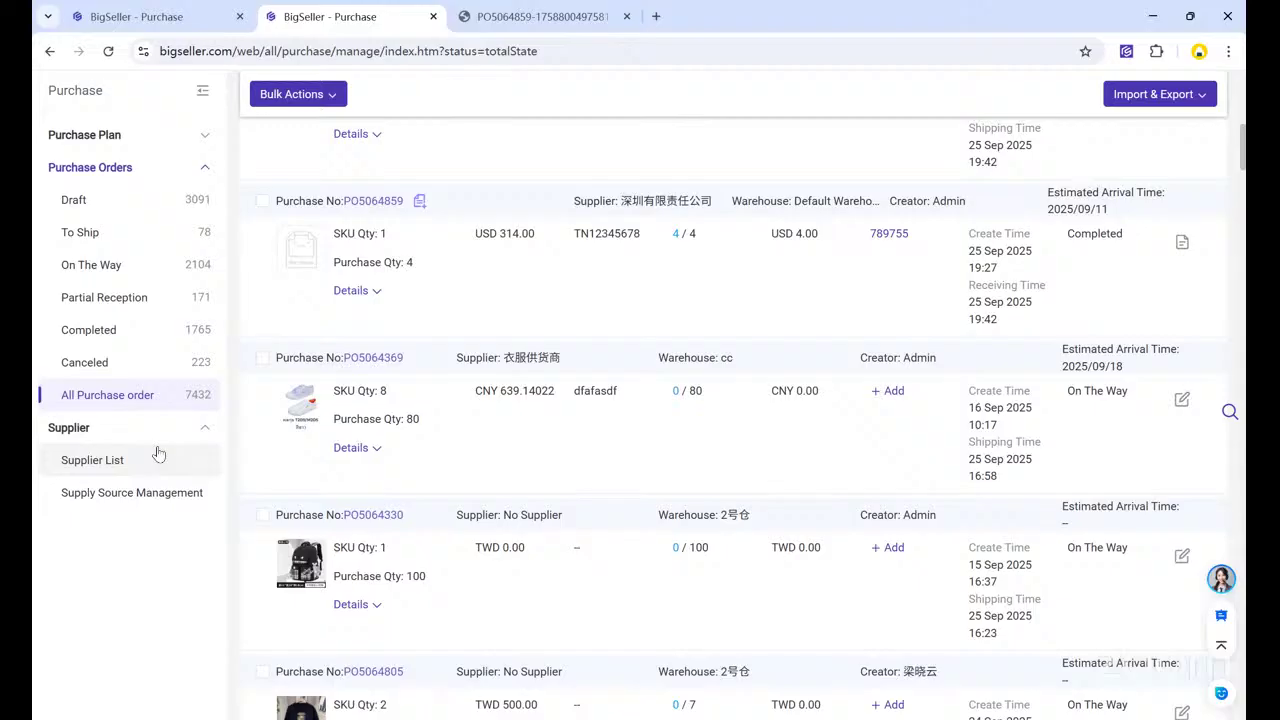
left_click(154, 448)
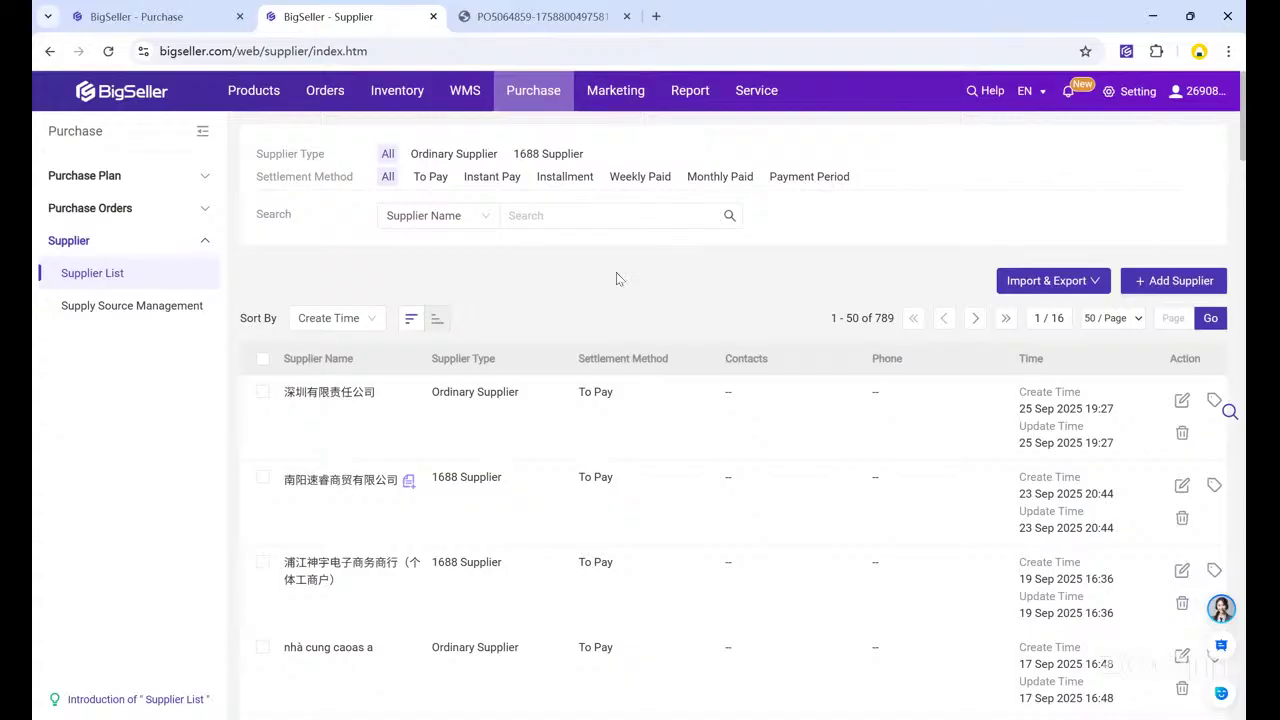
left_click(1076, 282)
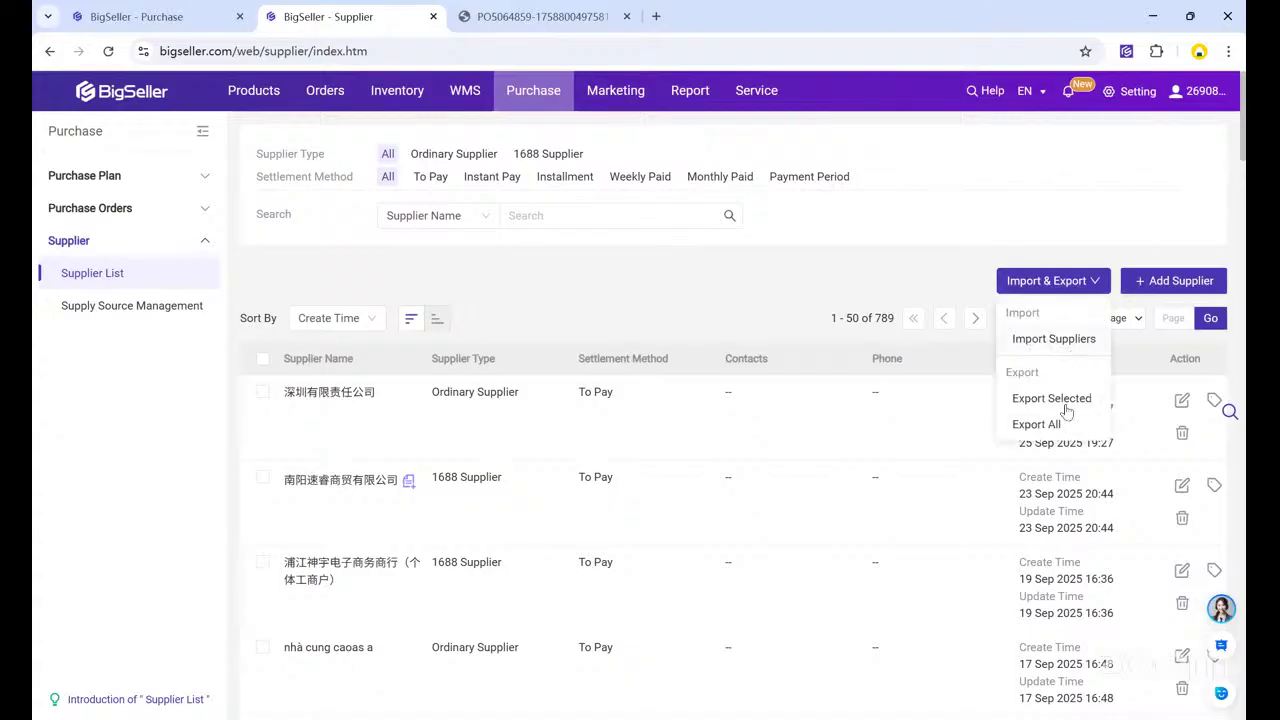
- Open a blank Add Supplier form, cancel it and look through the supplier list
left_click(1156, 283)
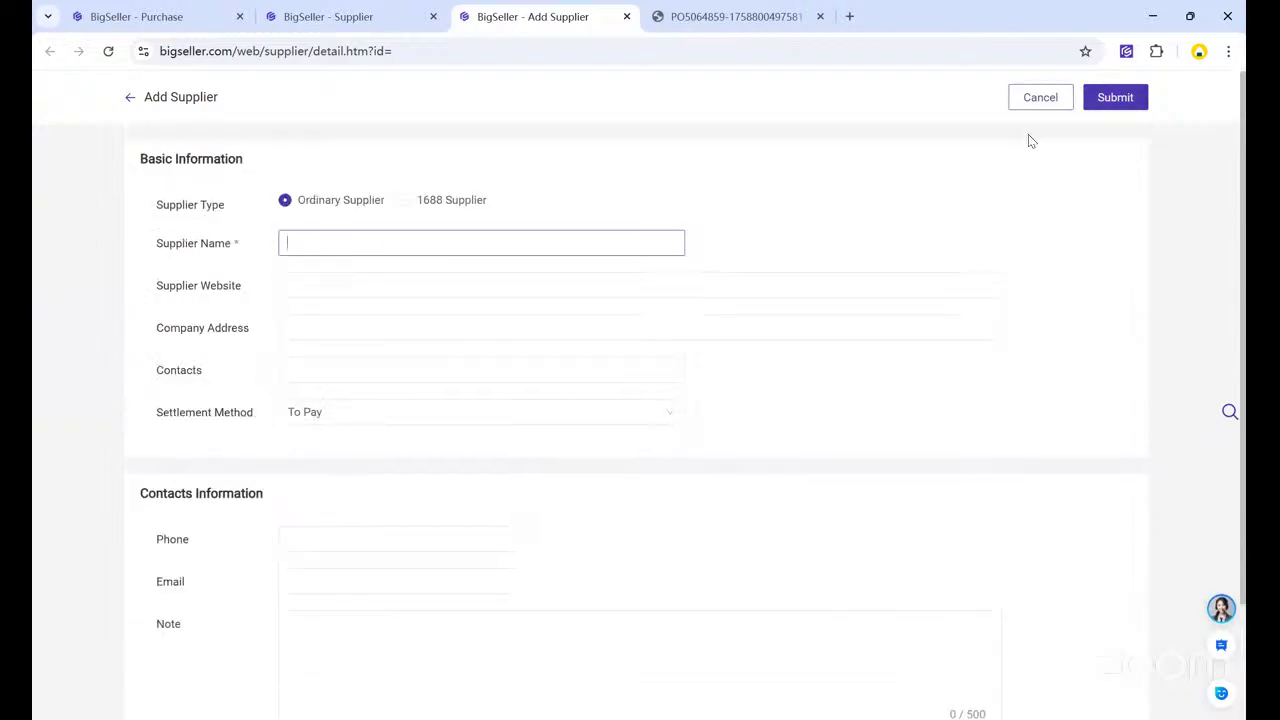
left_click(1040, 97)
key("Return")
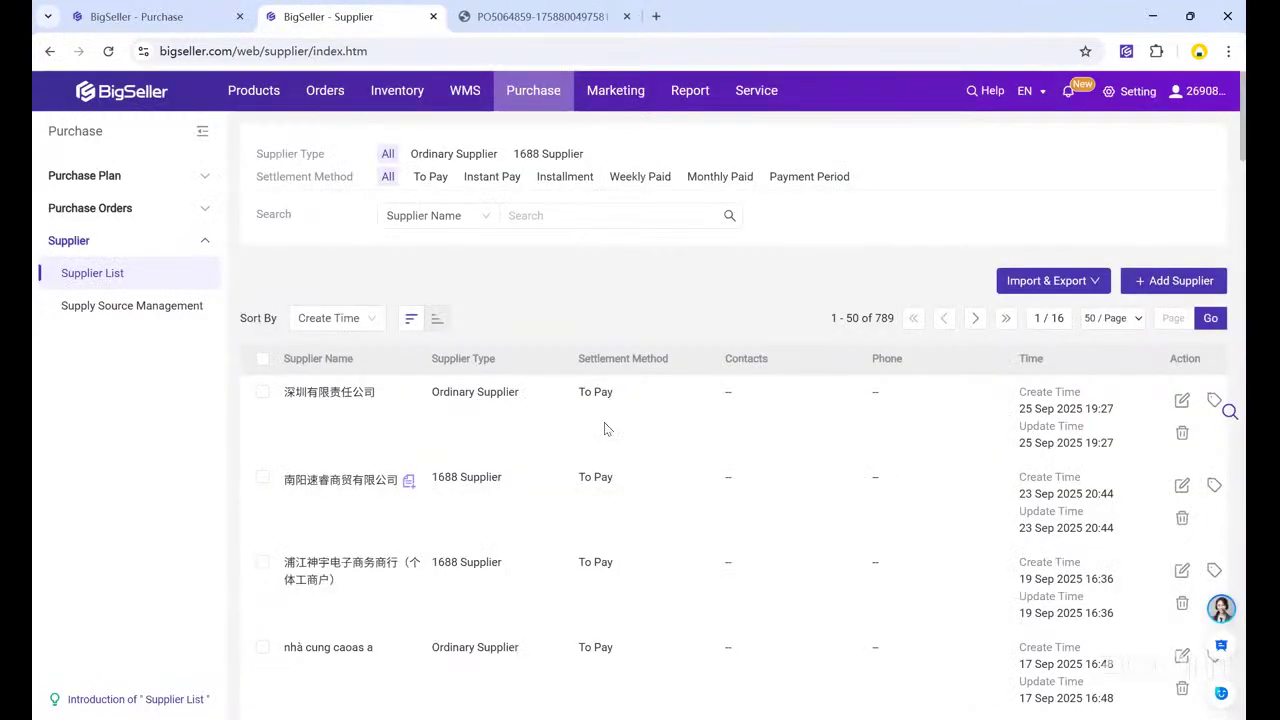
scroll(512, 550, "down", 2)
scroll(600, 450, "up", 1)
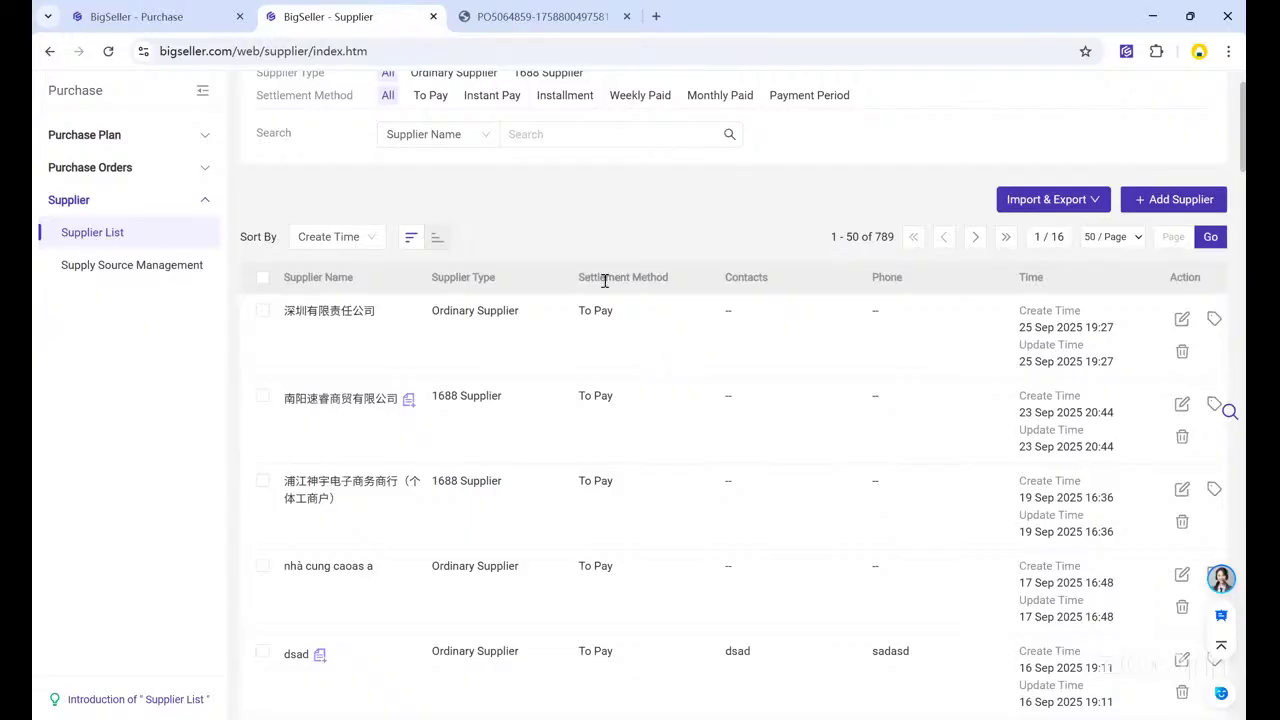
scroll(597, 316, "up", 1)
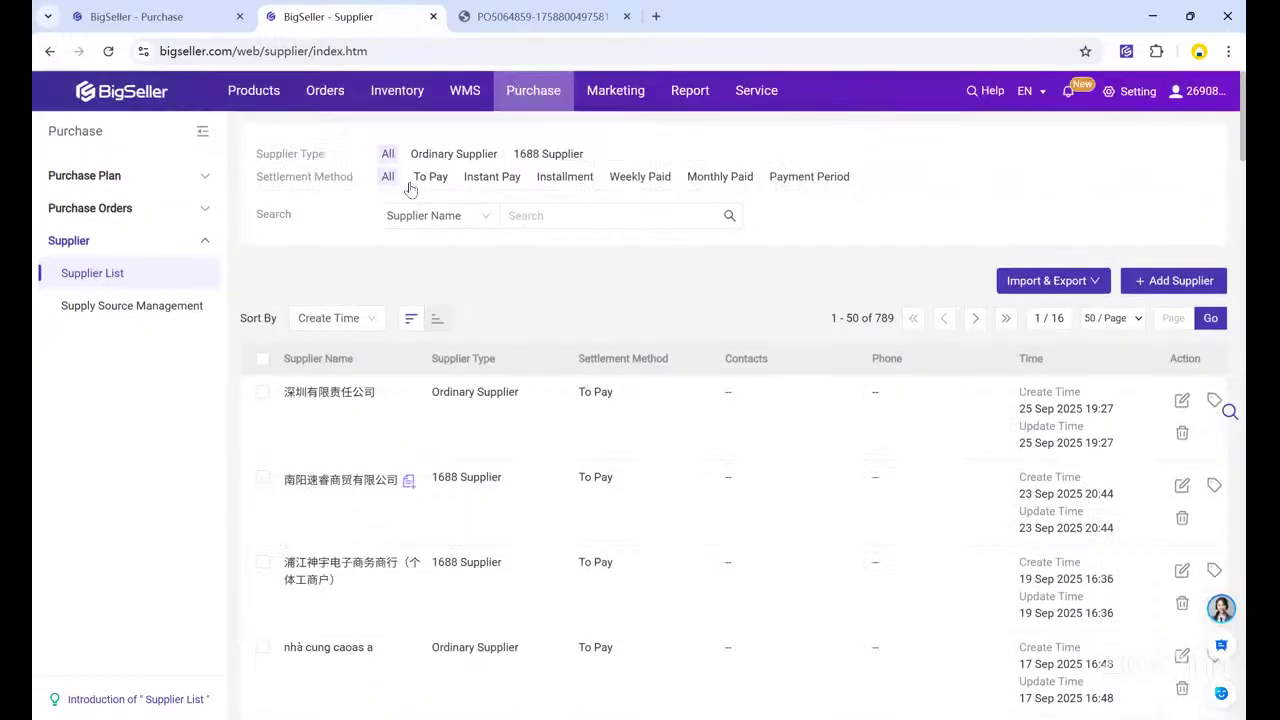
- Open Supply Source Management and select the Anchanto200 SKU to check its supply relationship
left_click(162, 314)
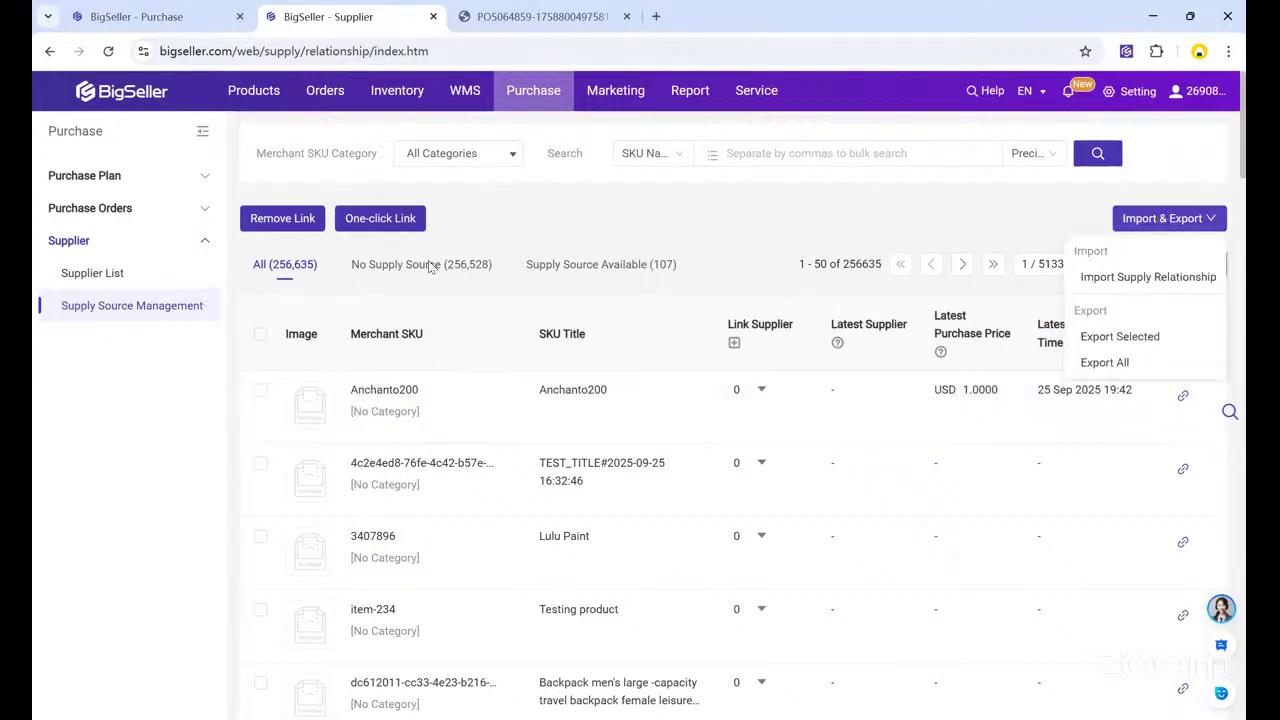
left_click(261, 391)
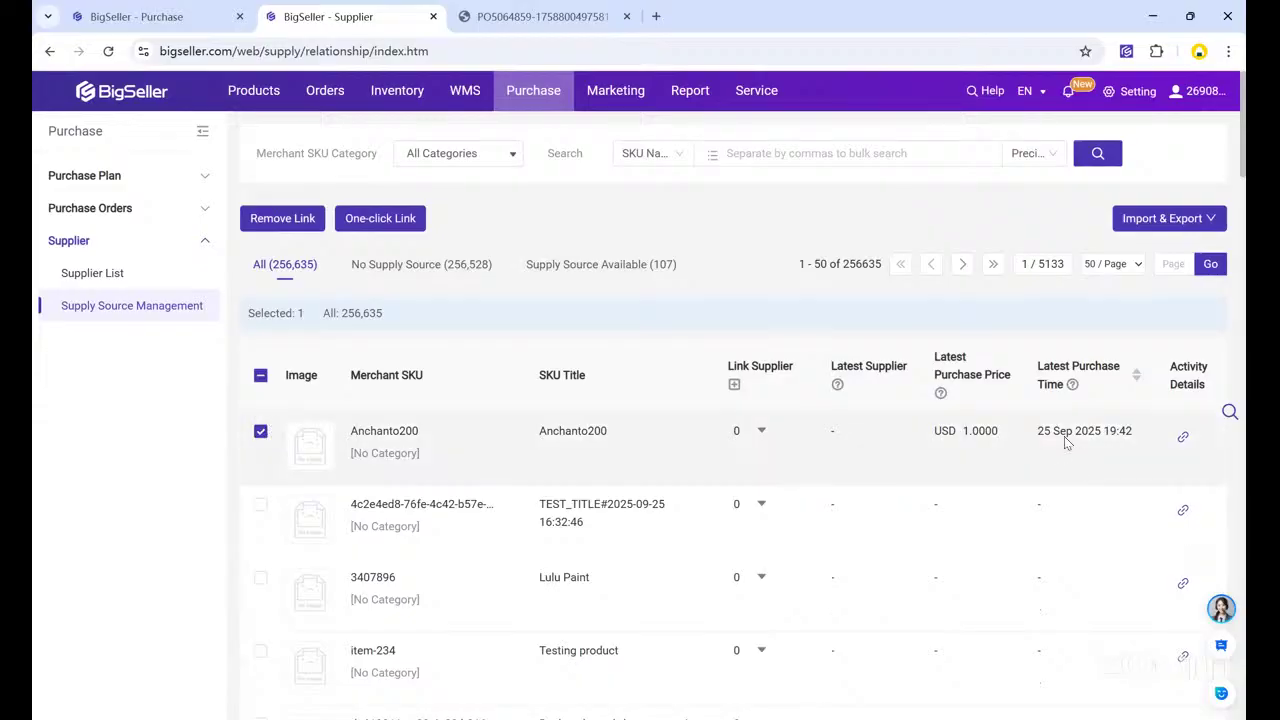
left_click(1182, 437)
scroll(1100, 450, "down", 1)
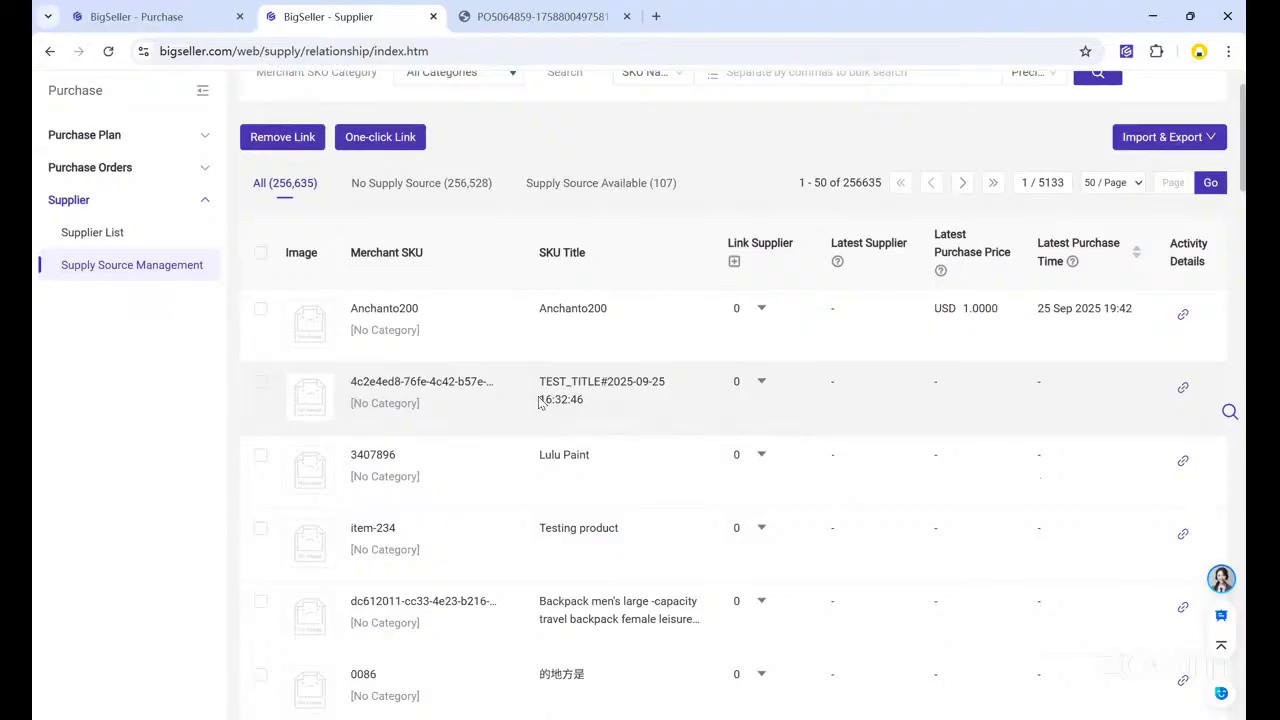
left_click(1183, 387)
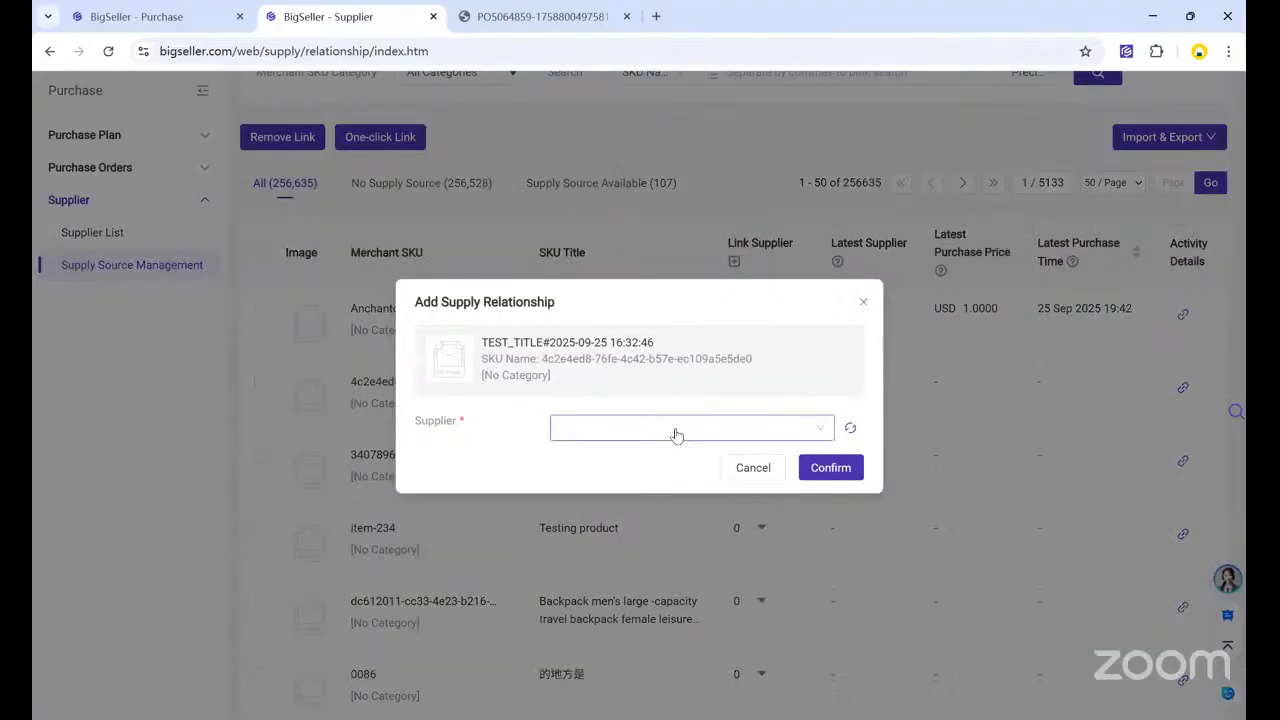
left_click(675, 430)
left_click(651, 459)
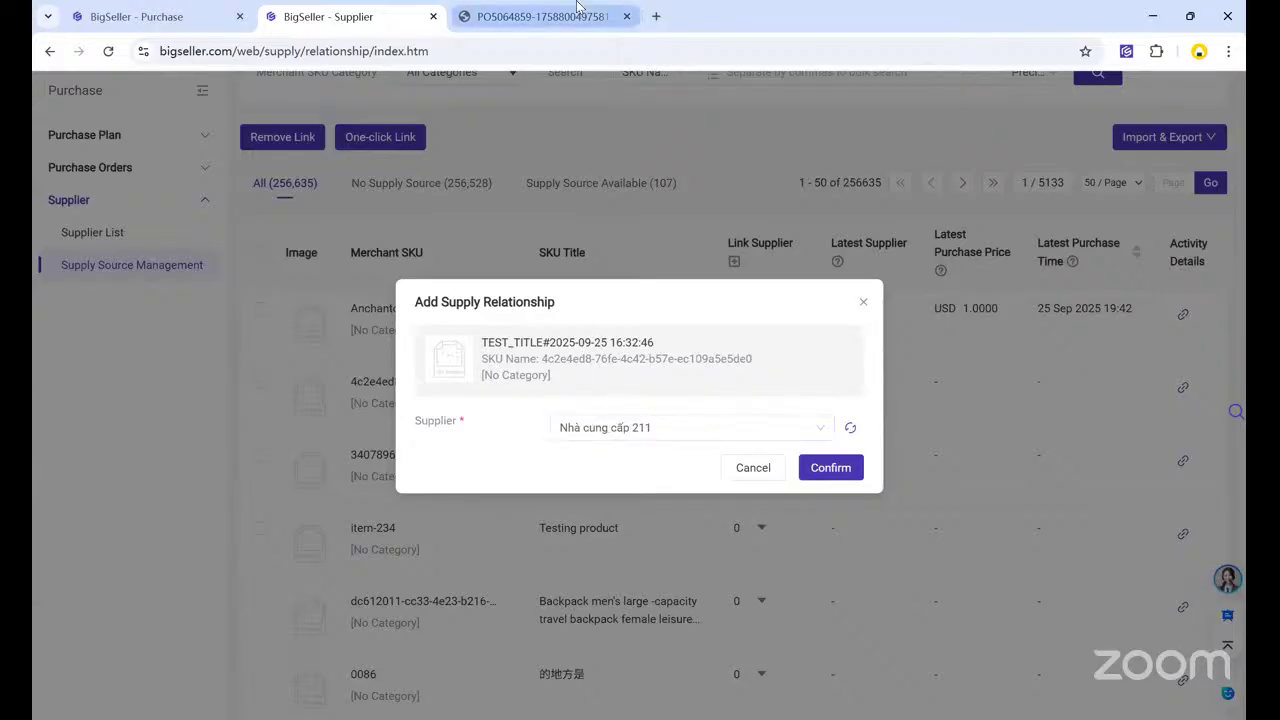
left_click(826, 463)
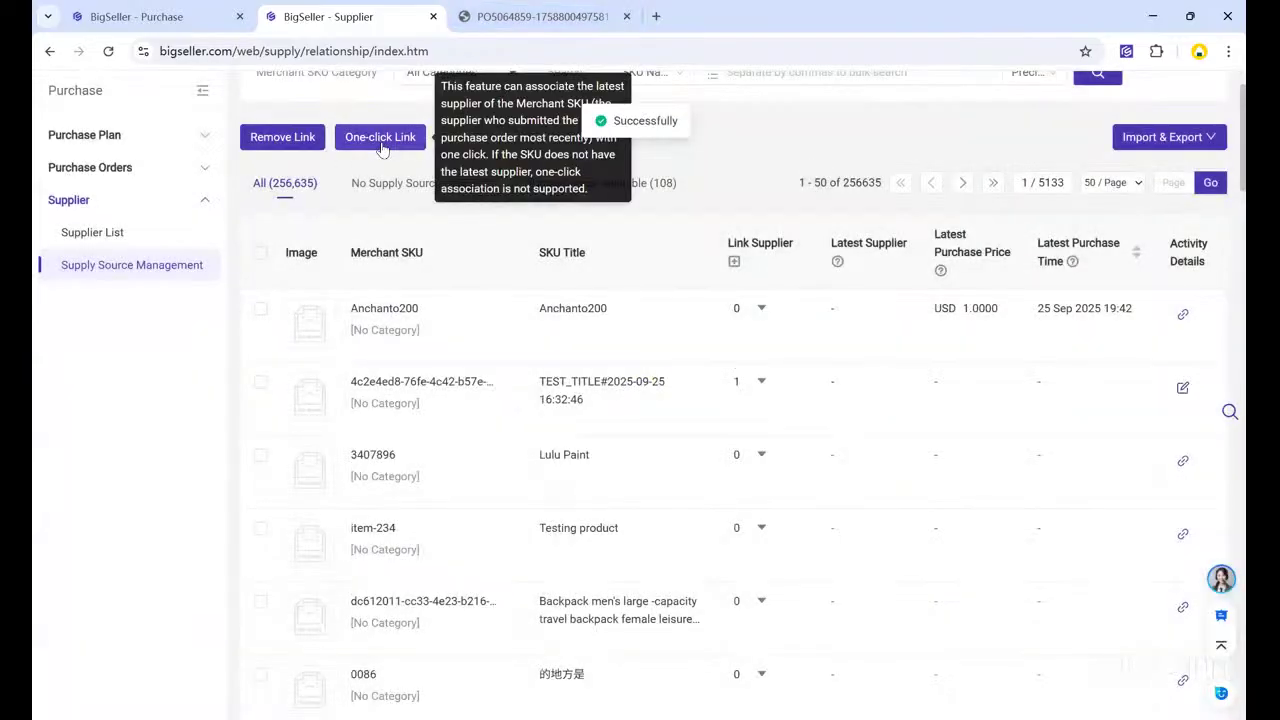
- Open the On The Way purchase orders and filter them to own warehouses
scroll(381, 148, "up", 2)
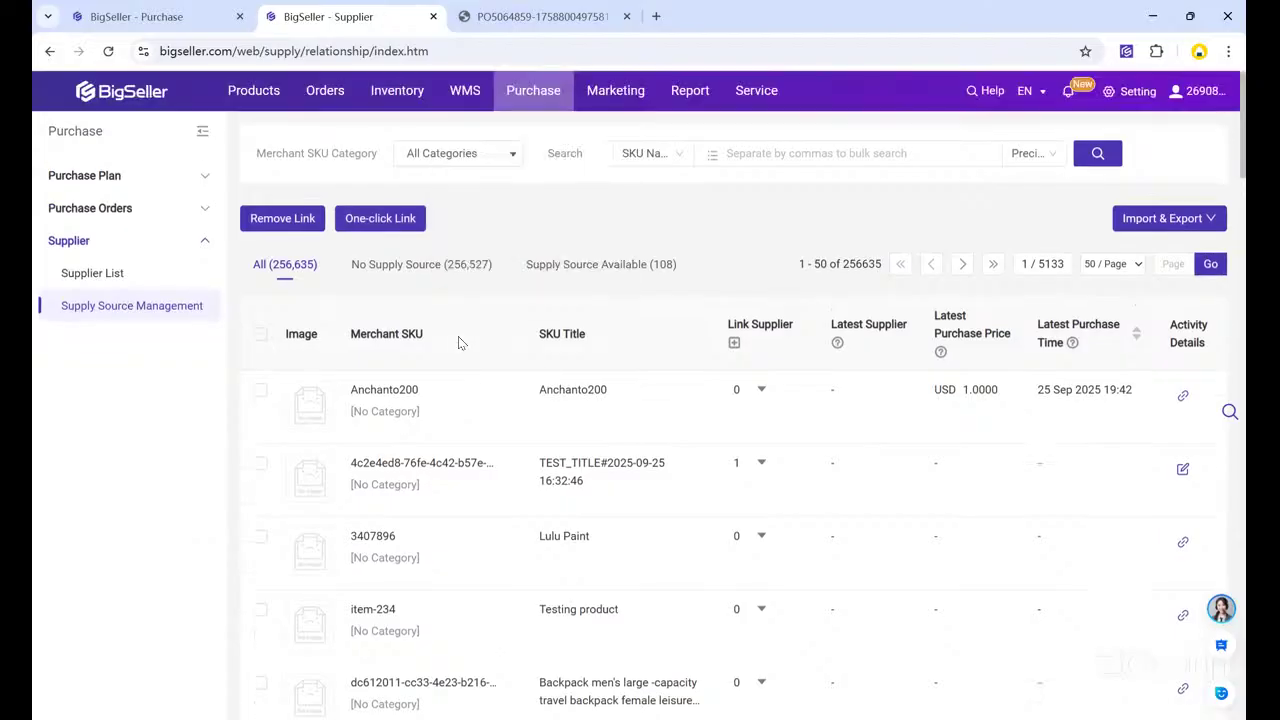
left_click(86, 178)
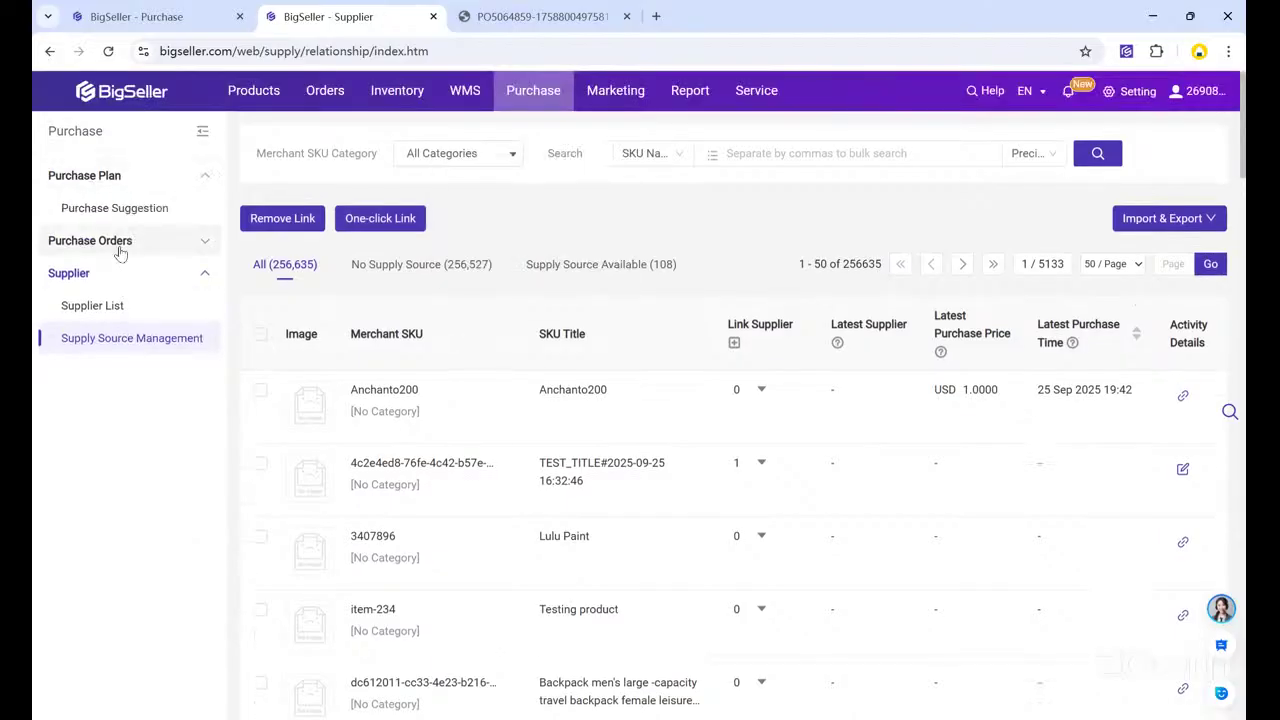
left_click(135, 243)
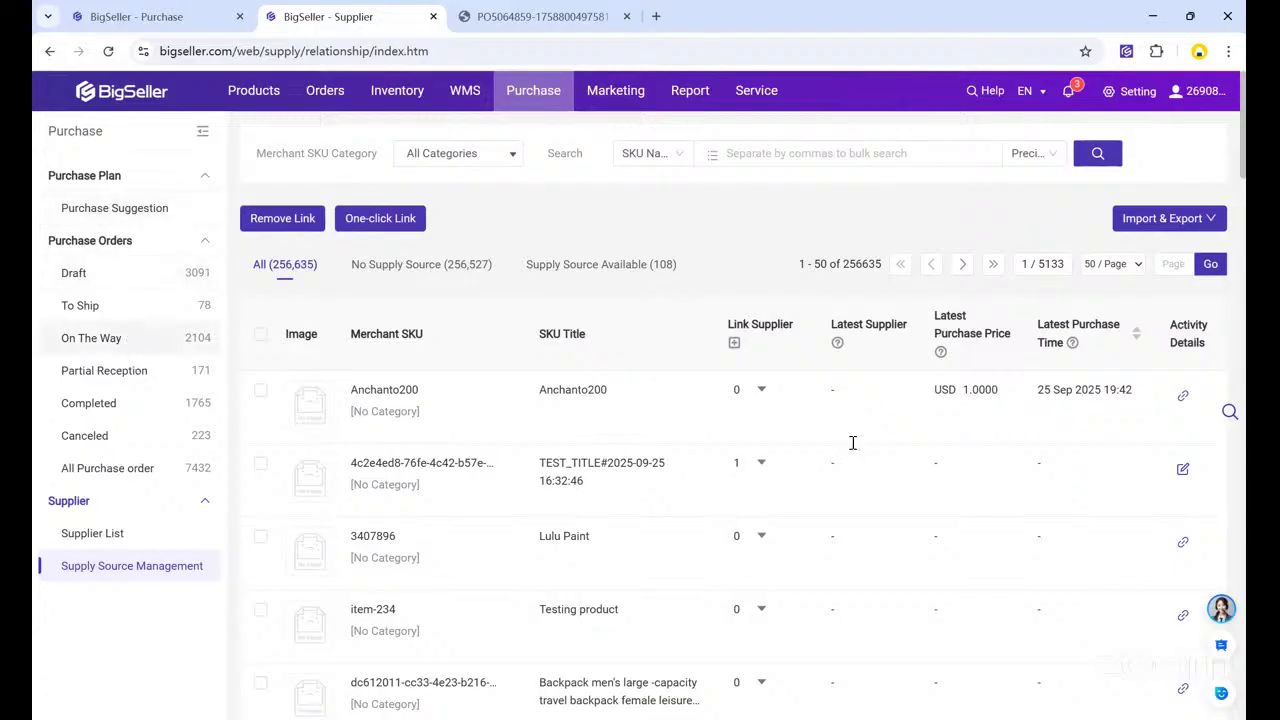
scroll(450, 435, "down", 1)
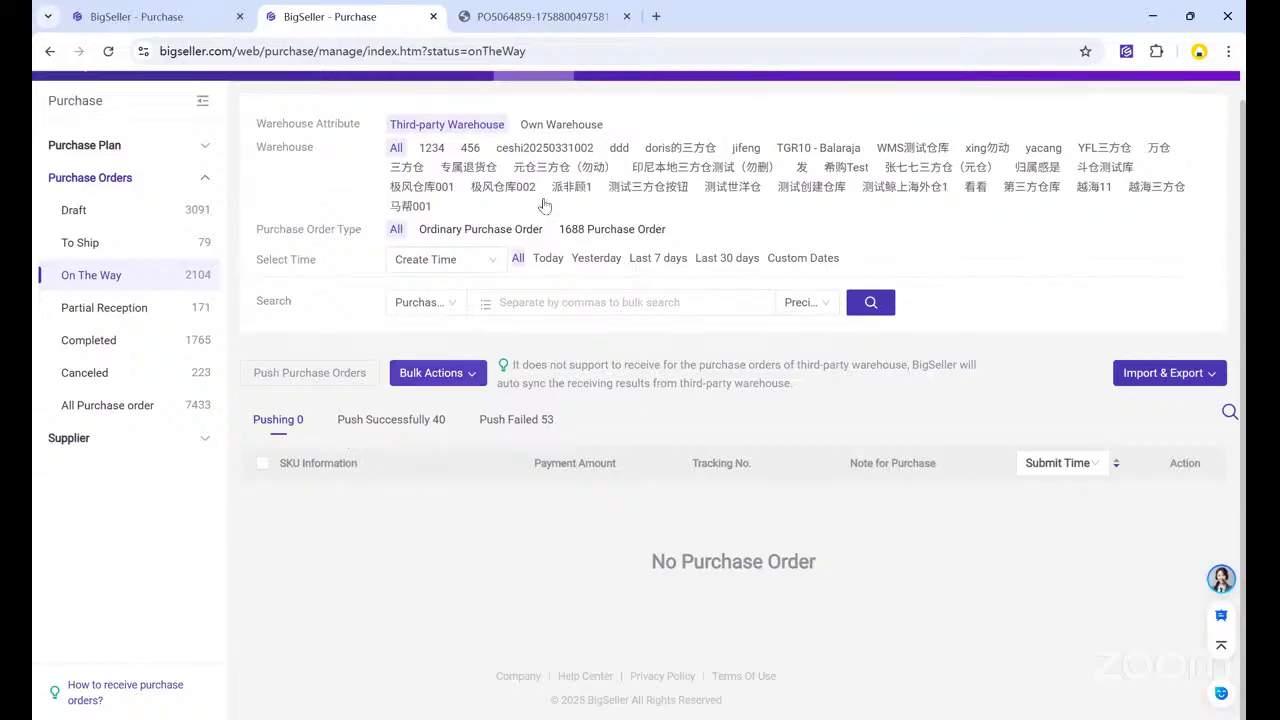
scroll(550, 180, "up", 1)
left_click(561, 154)
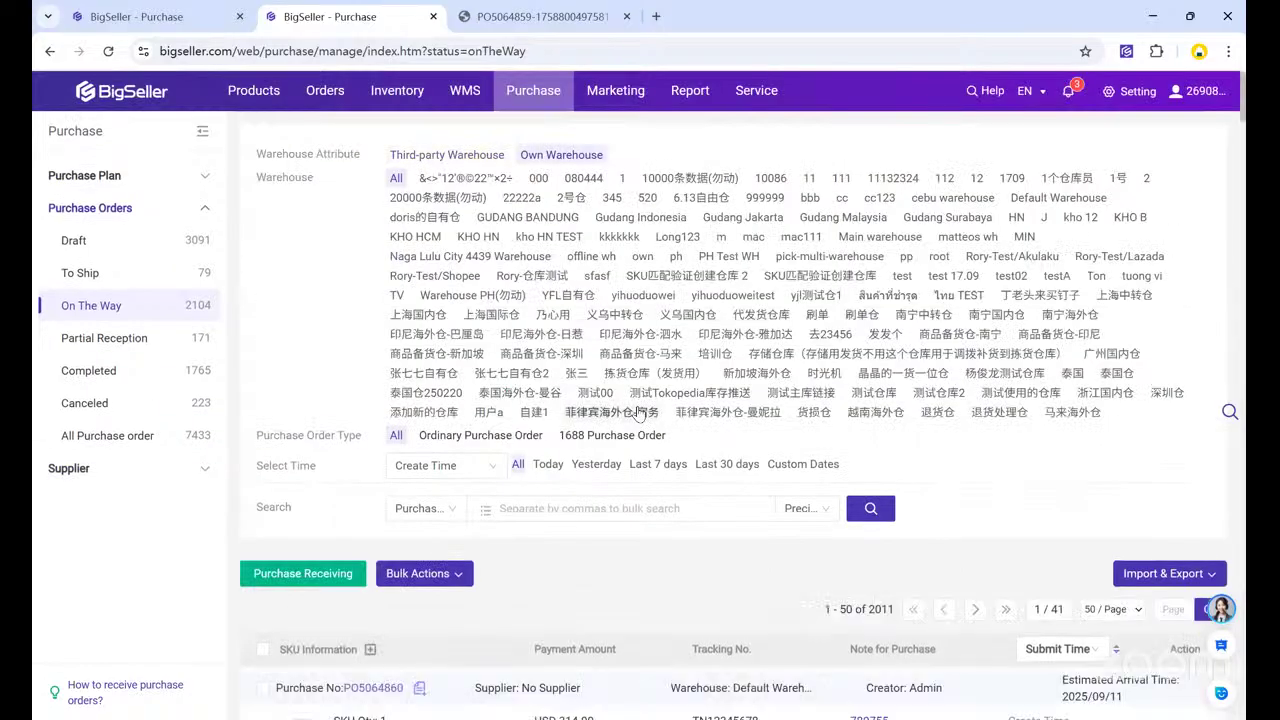
- Switch to the NewFeatureSharing.pptx presentation in WPS Office and return to the Supplier List in BigSeller
left_click(85, 500)
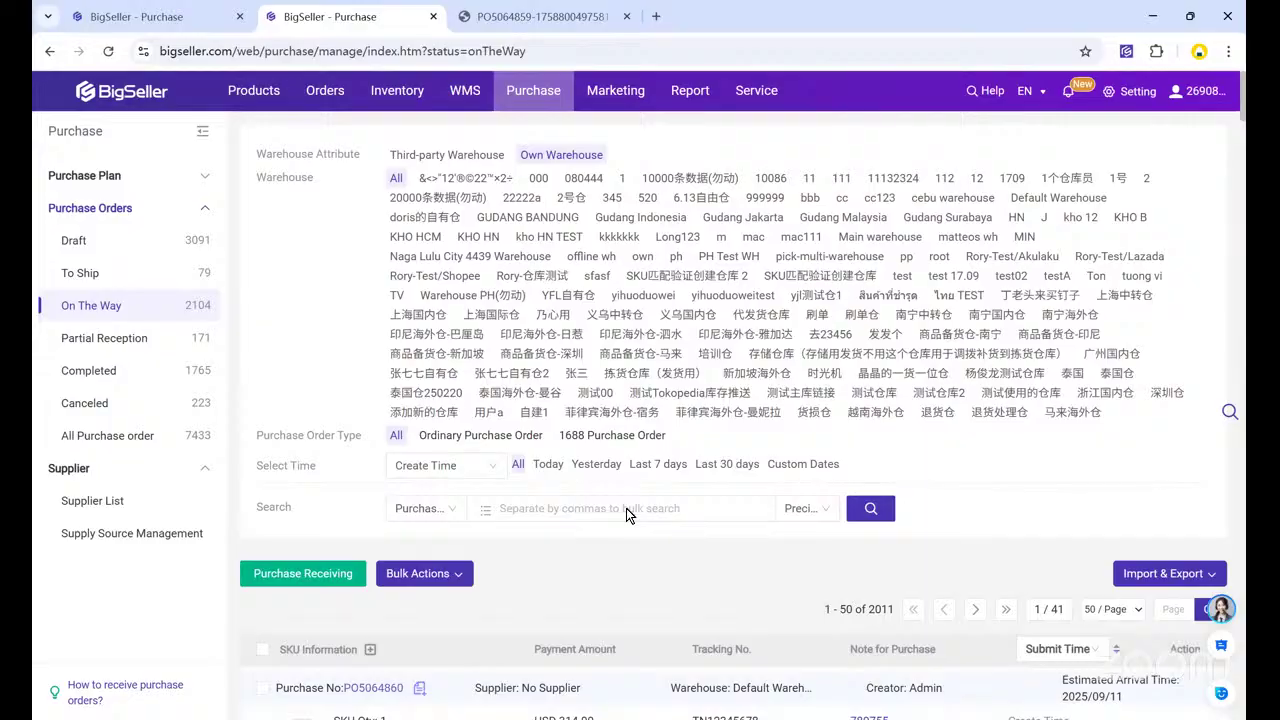
key("alt+Tab")
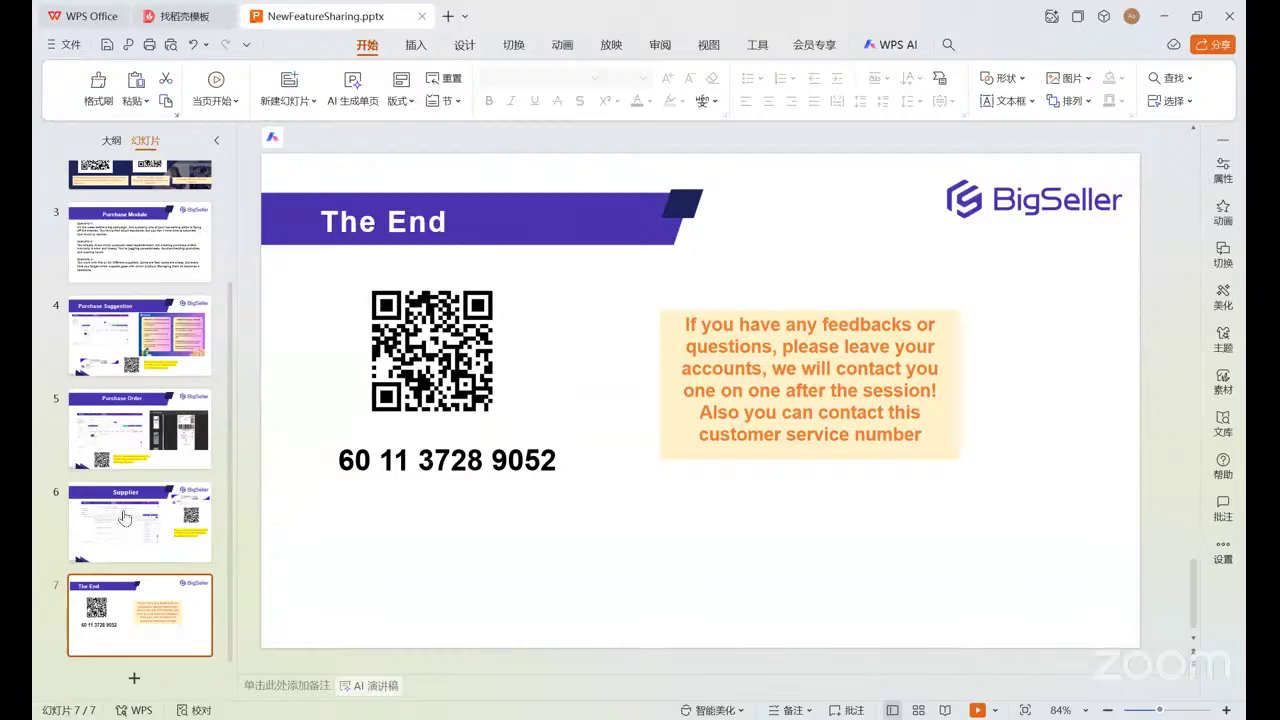
key("alt+Tab")
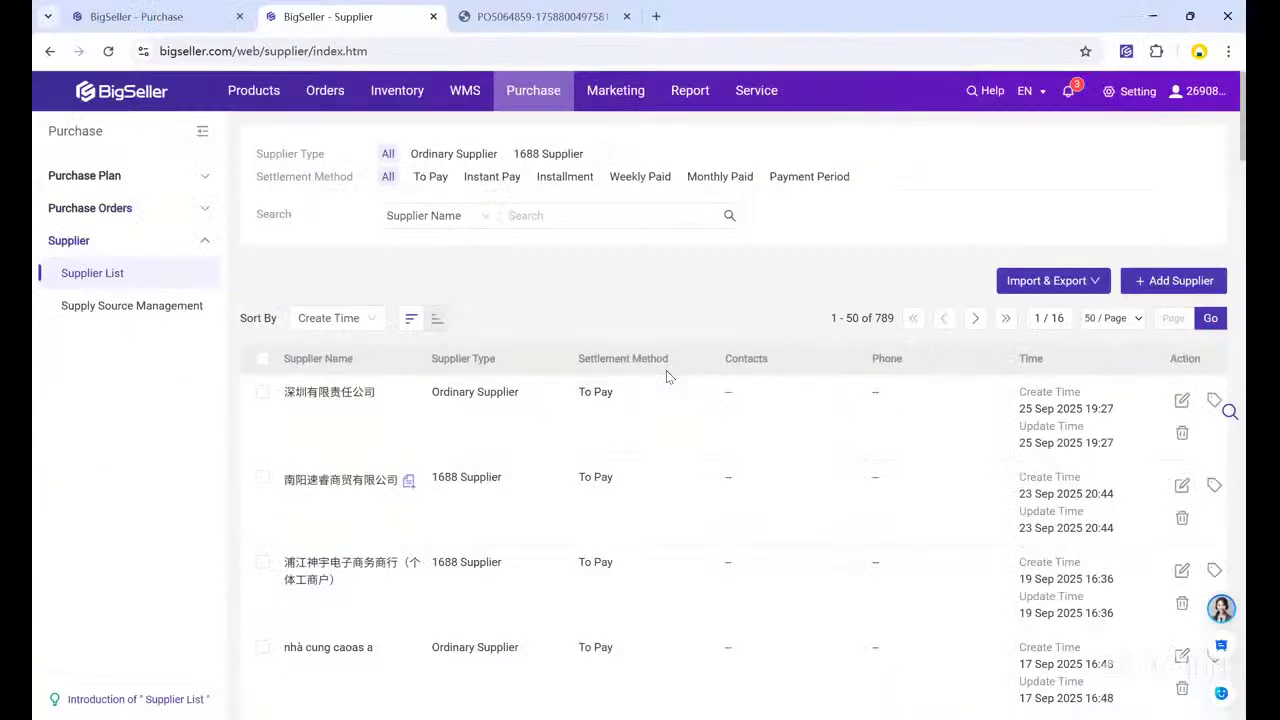
- Open the Add Supplier form for an ordinary supplier, review its basic and contact fields, and discard it
left_click(1172, 288)
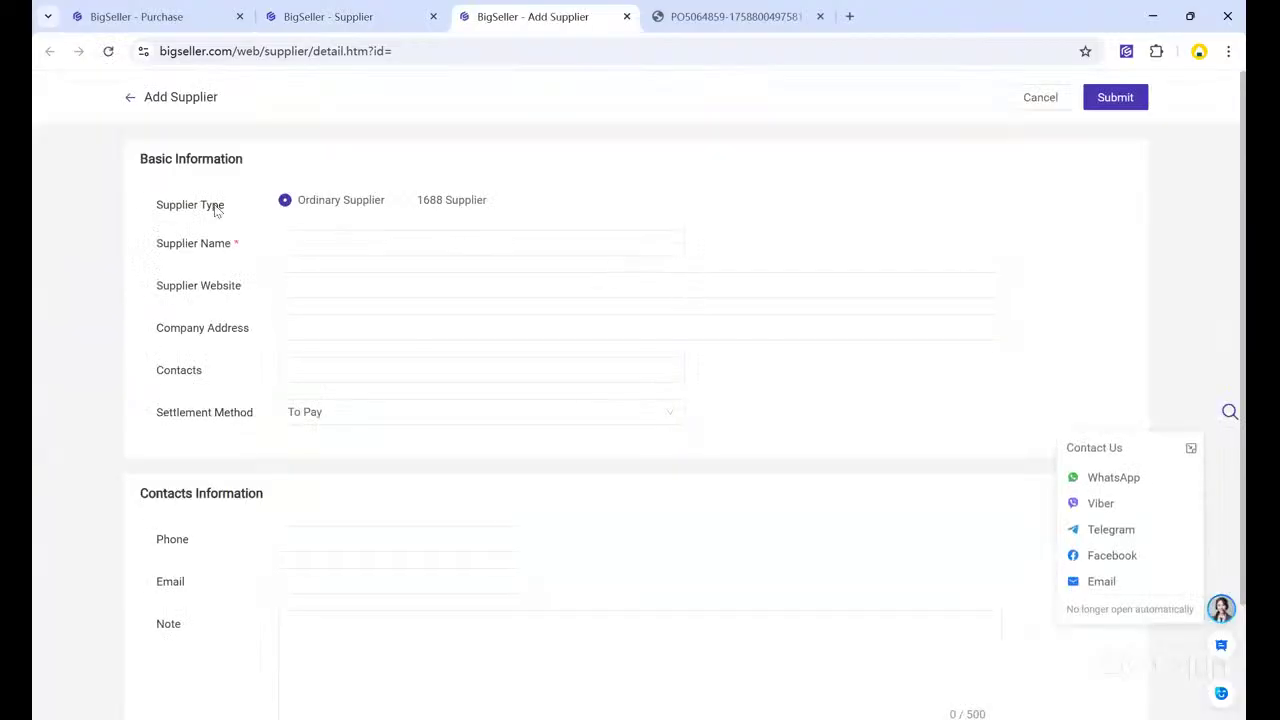
left_click(324, 243)
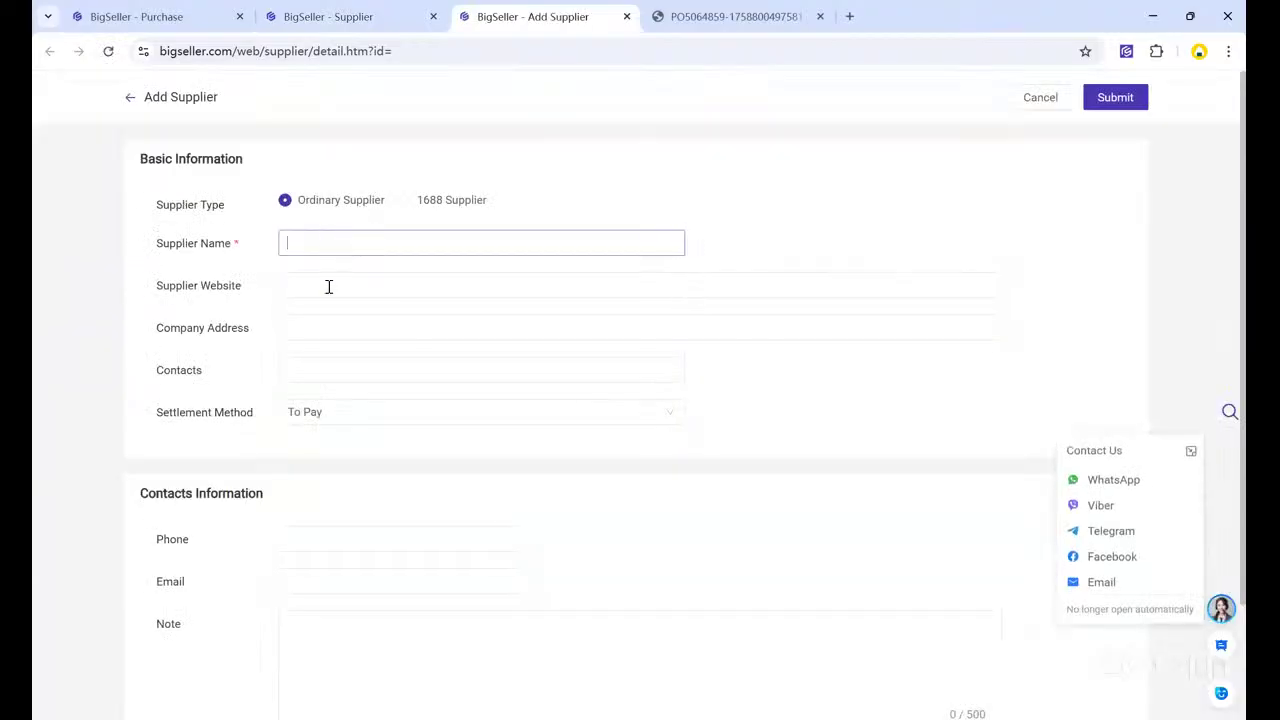
scroll(306, 504, "down", 2)
scroll(151, 143, "up", 2)
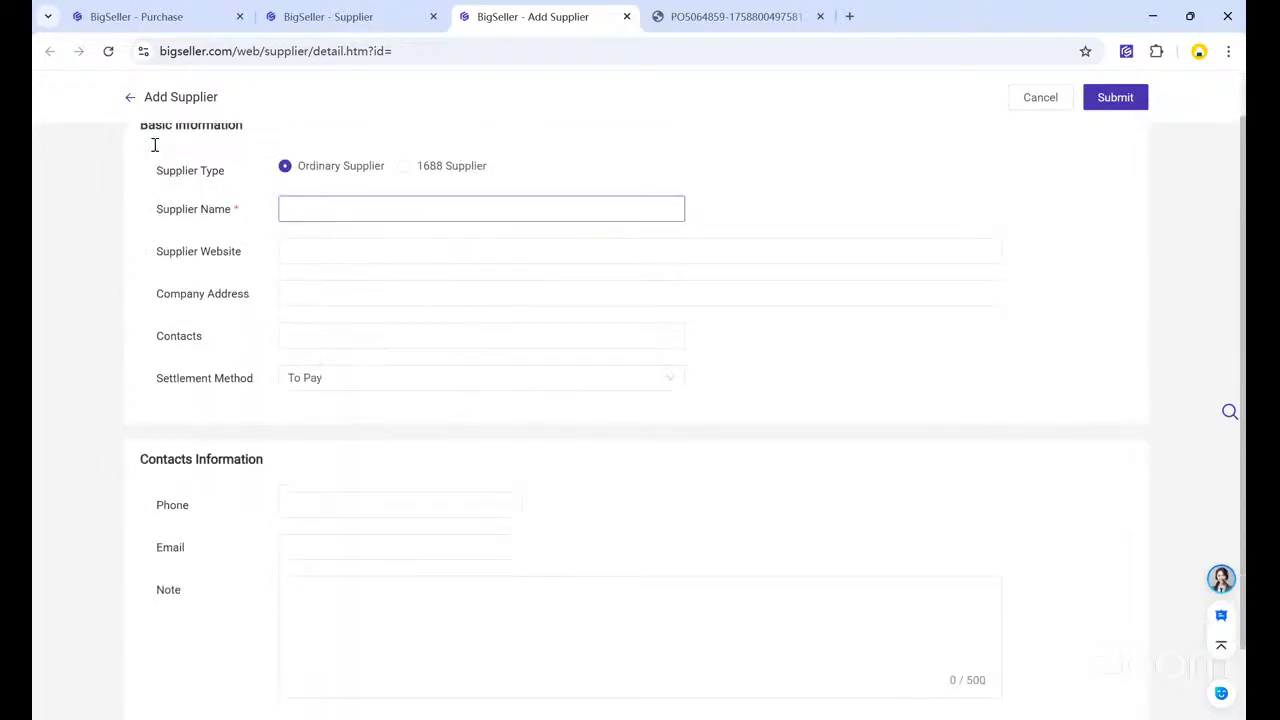
left_click(132, 99)
left_click(674, 217)
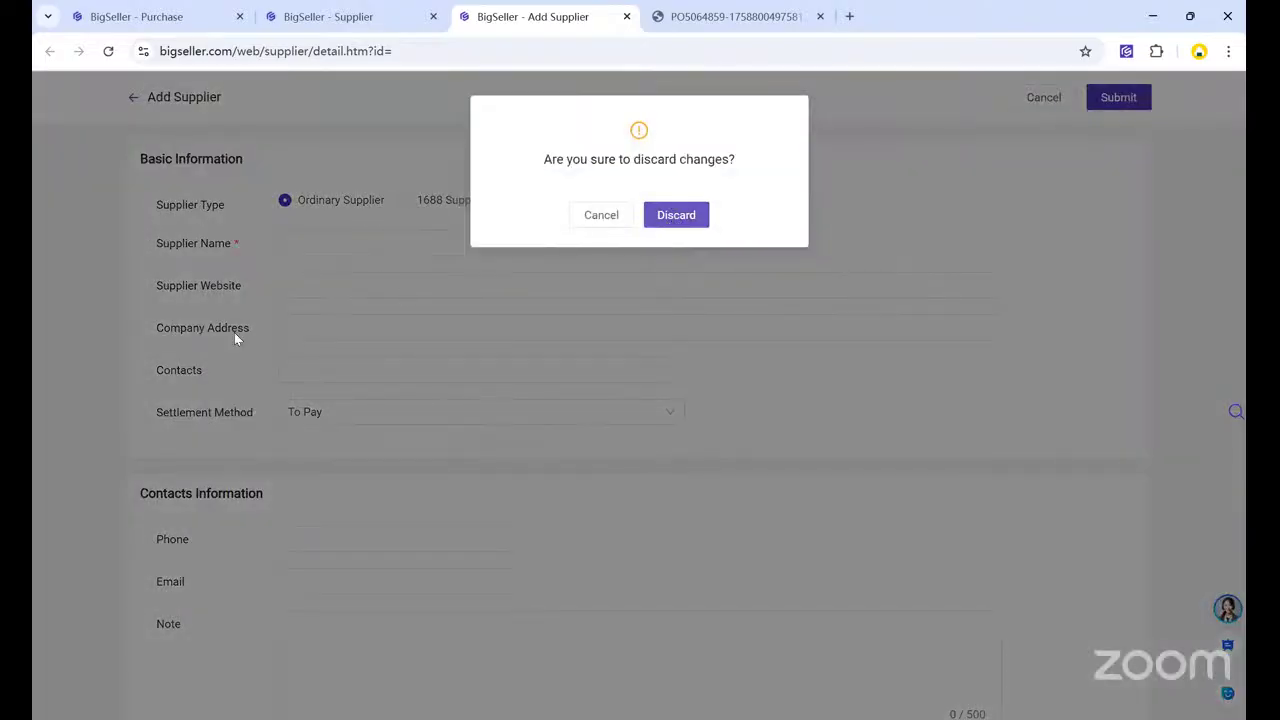
- Return to Supply Source Management, edit the TEST_TITLE SKU's supply relationship and confirm Nhà cung cấp 211 as its supplier
left_click(140, 311)
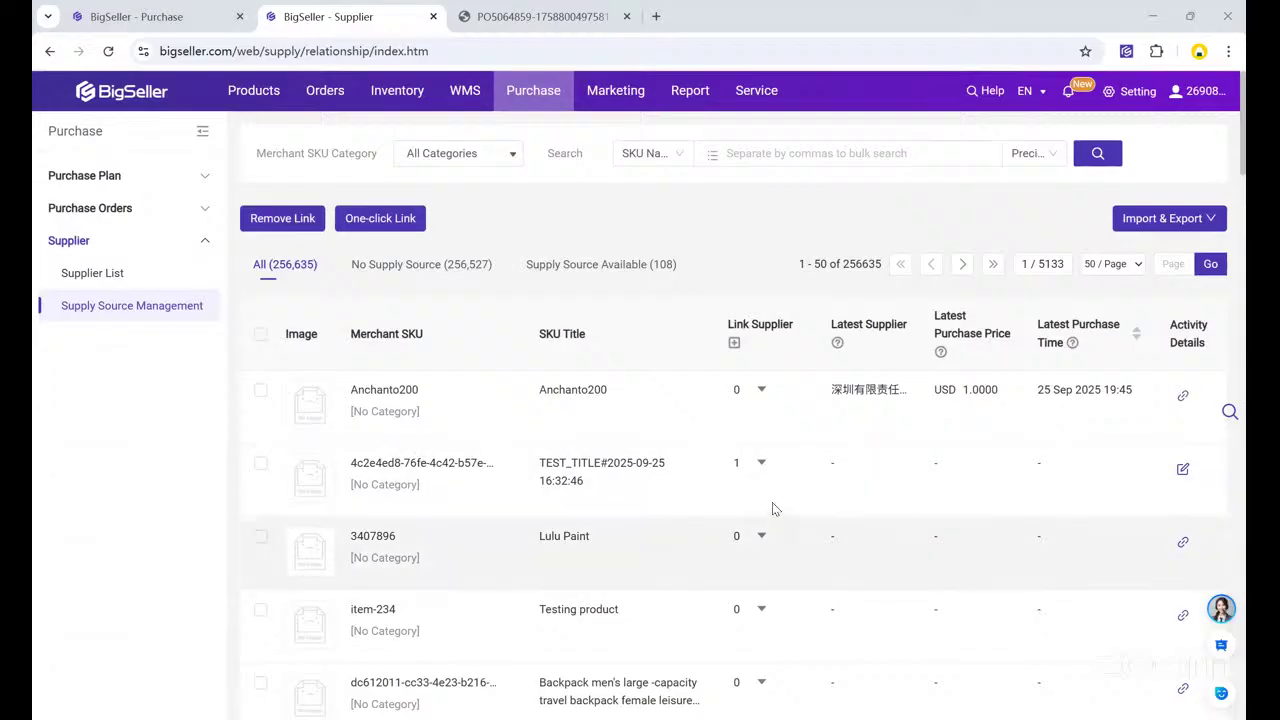
scroll(785, 450, "down", 2)
scroll(796, 396, "up", 2)
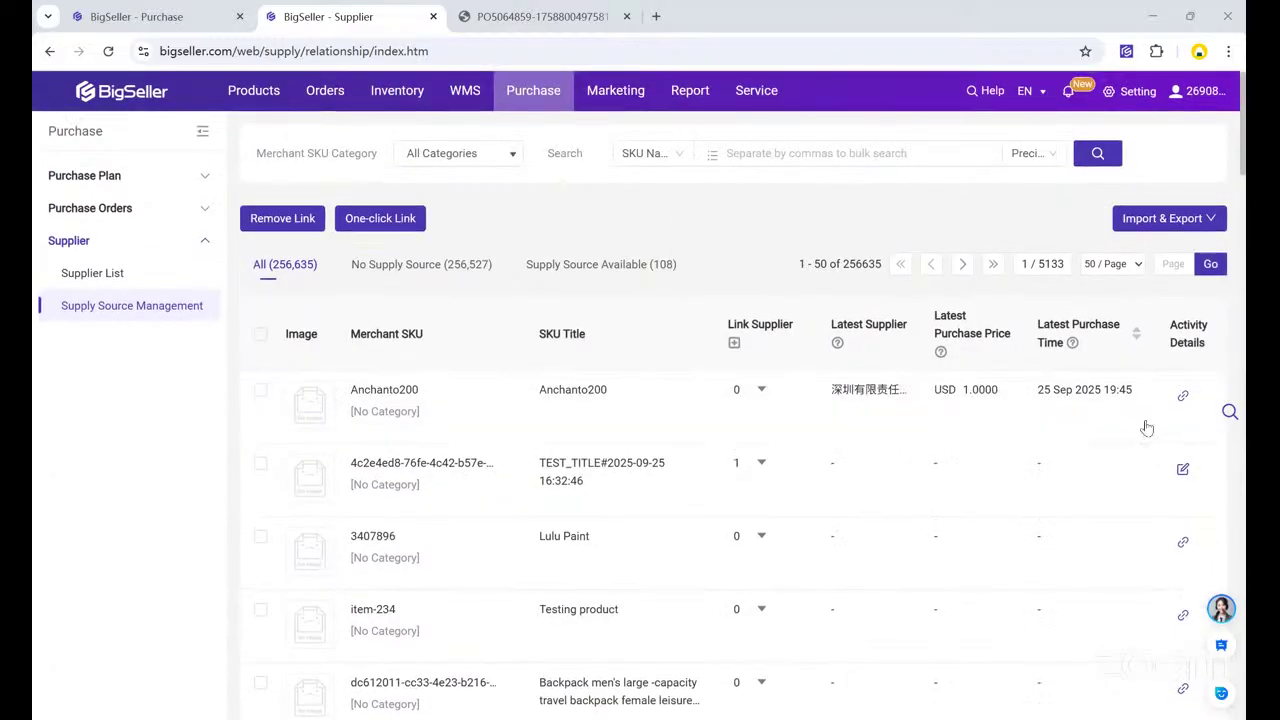
left_click(1183, 478)
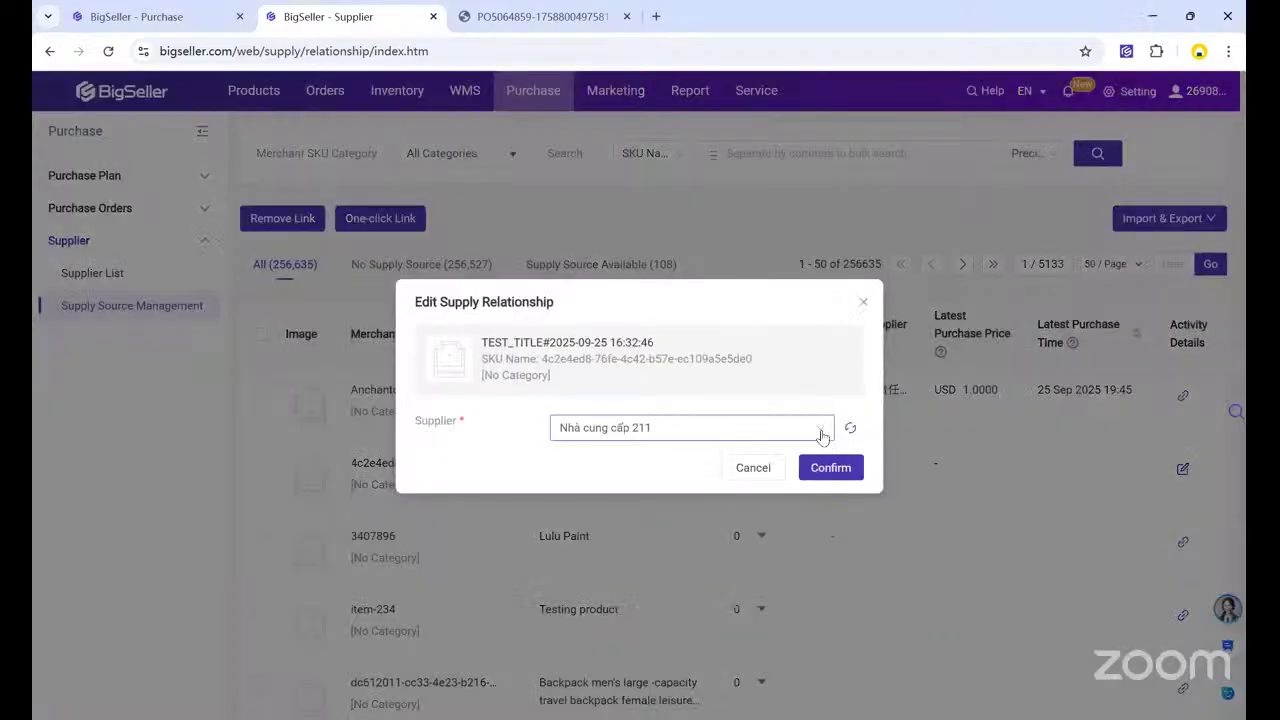
left_click(821, 436)
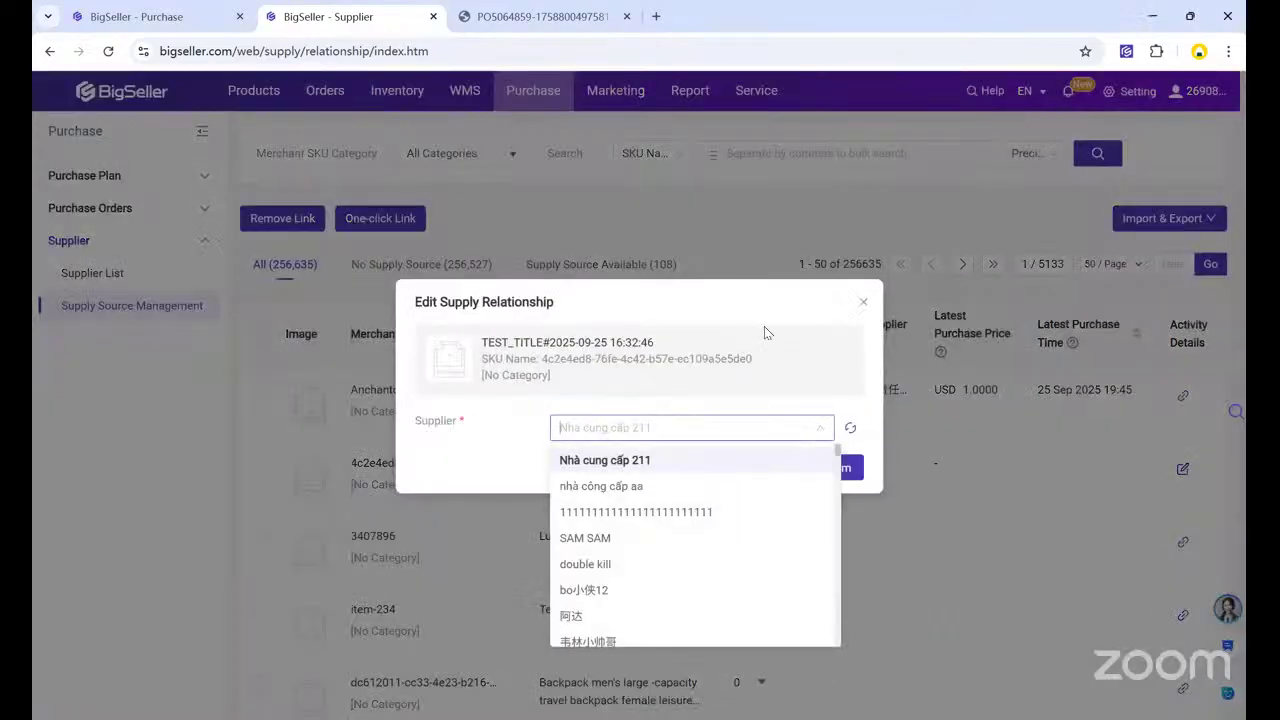
left_click(768, 460)
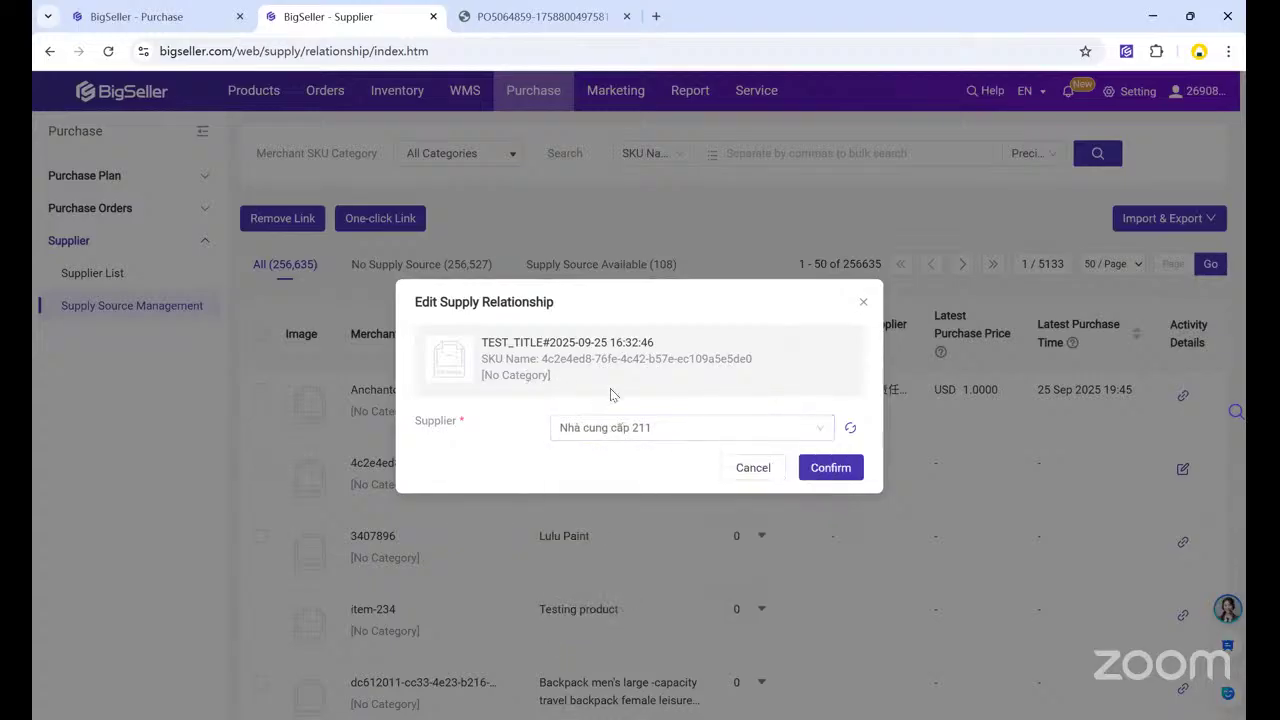
left_click(830, 467)
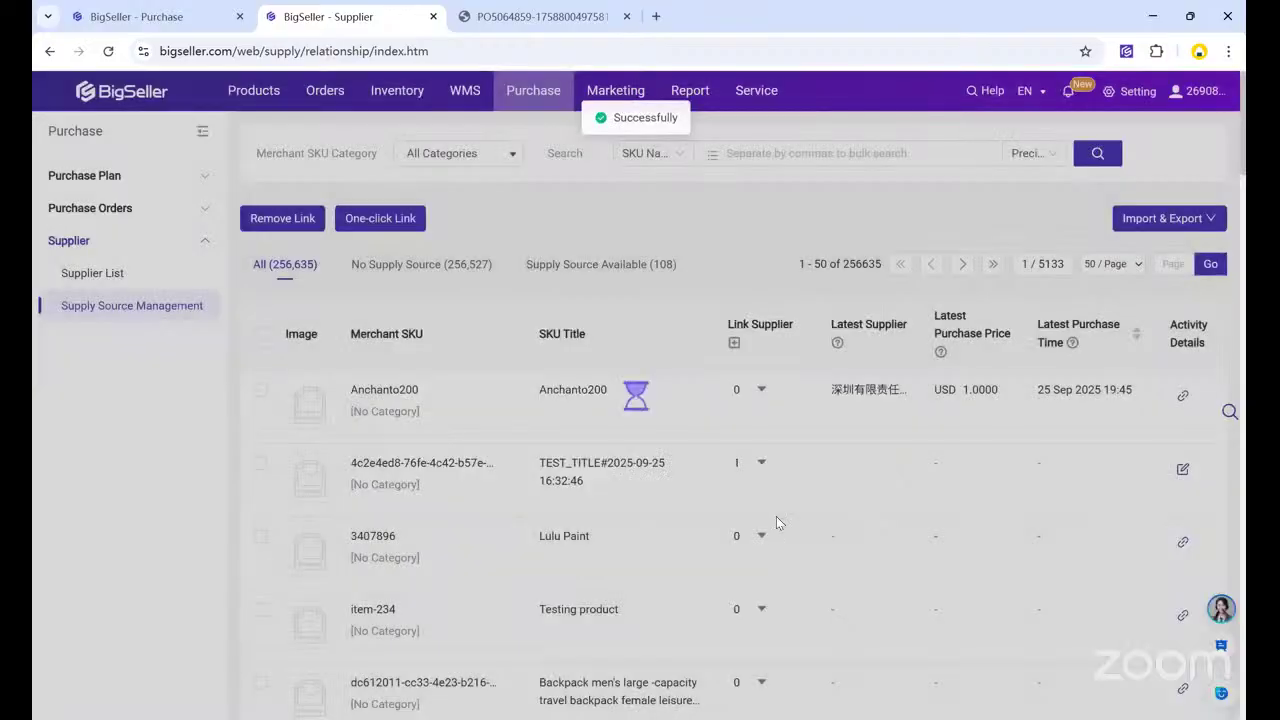
- Look through the supply source list and expand the linked supplier details of Anchanto200
scroll(776, 516, "down", 4)
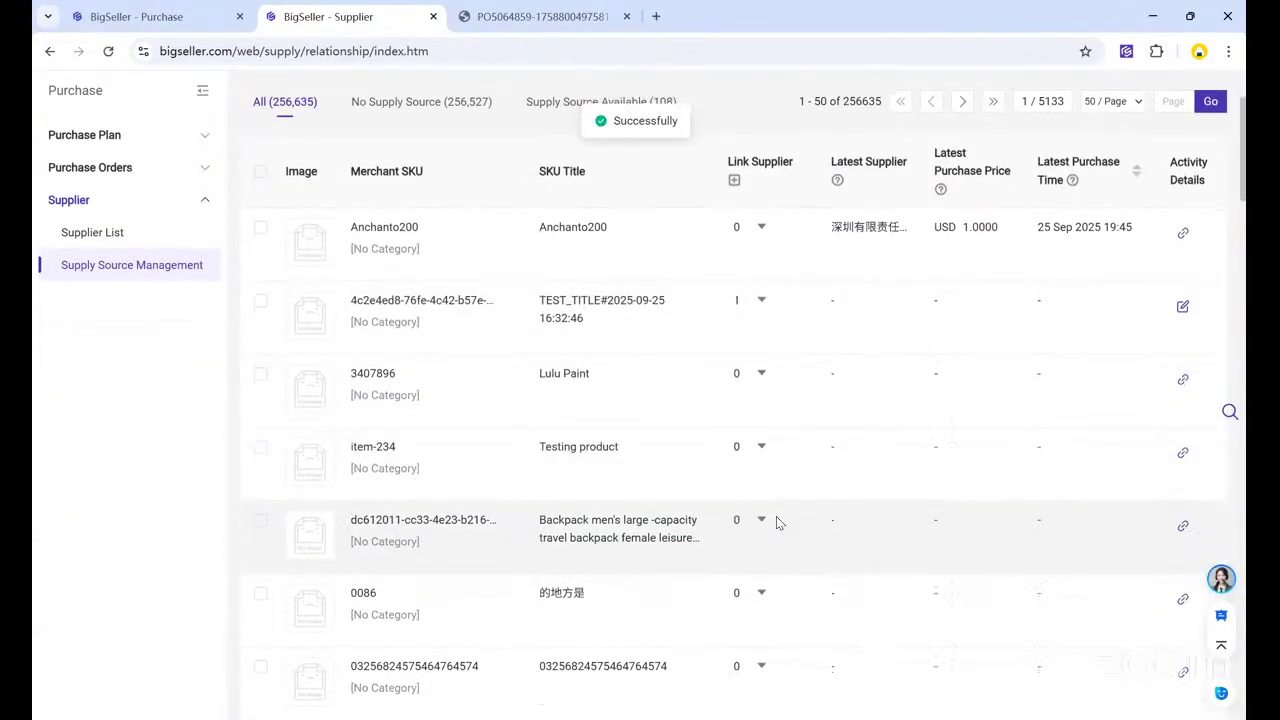
scroll(775, 512, "down", 2)
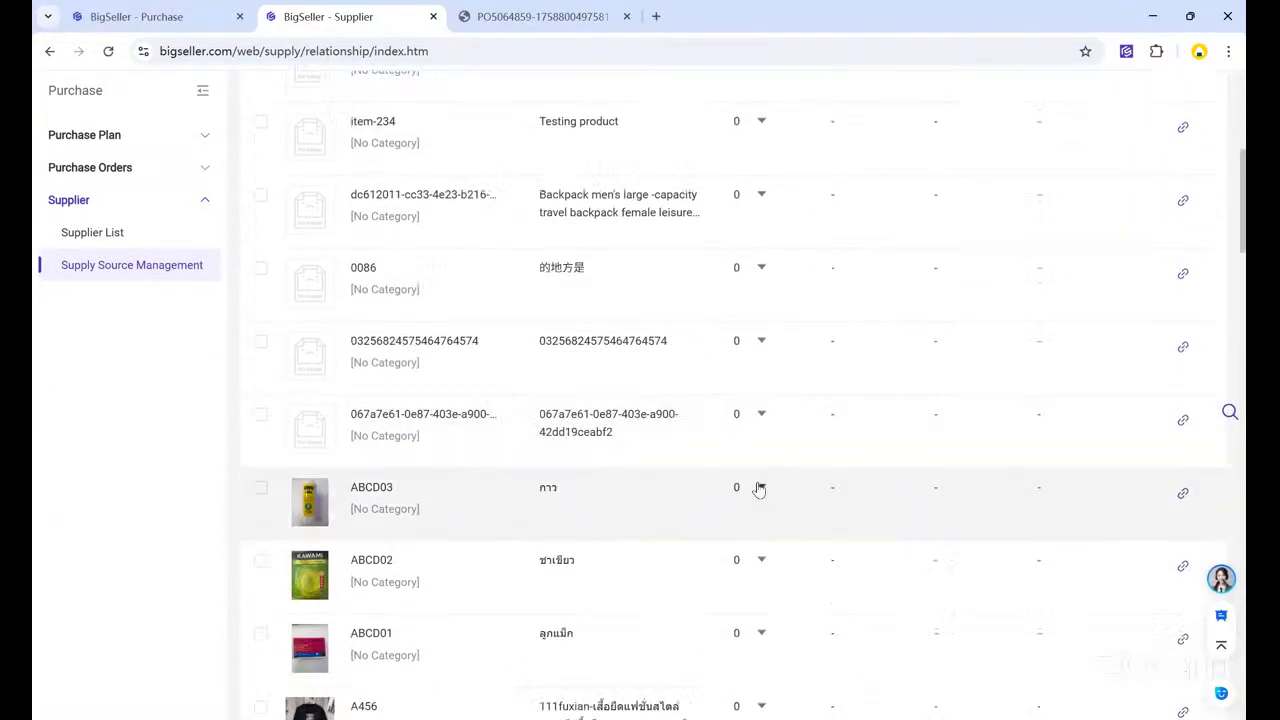
scroll(759, 489, "up", 5)
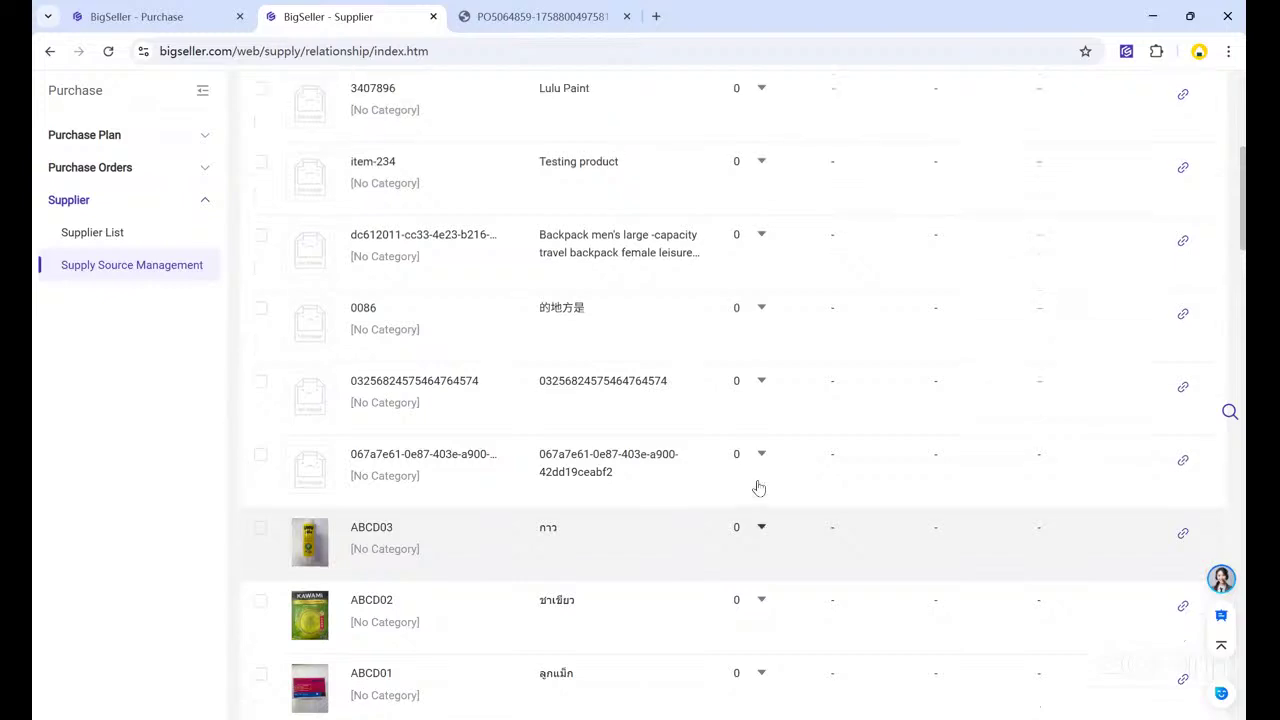
left_click(760, 310)
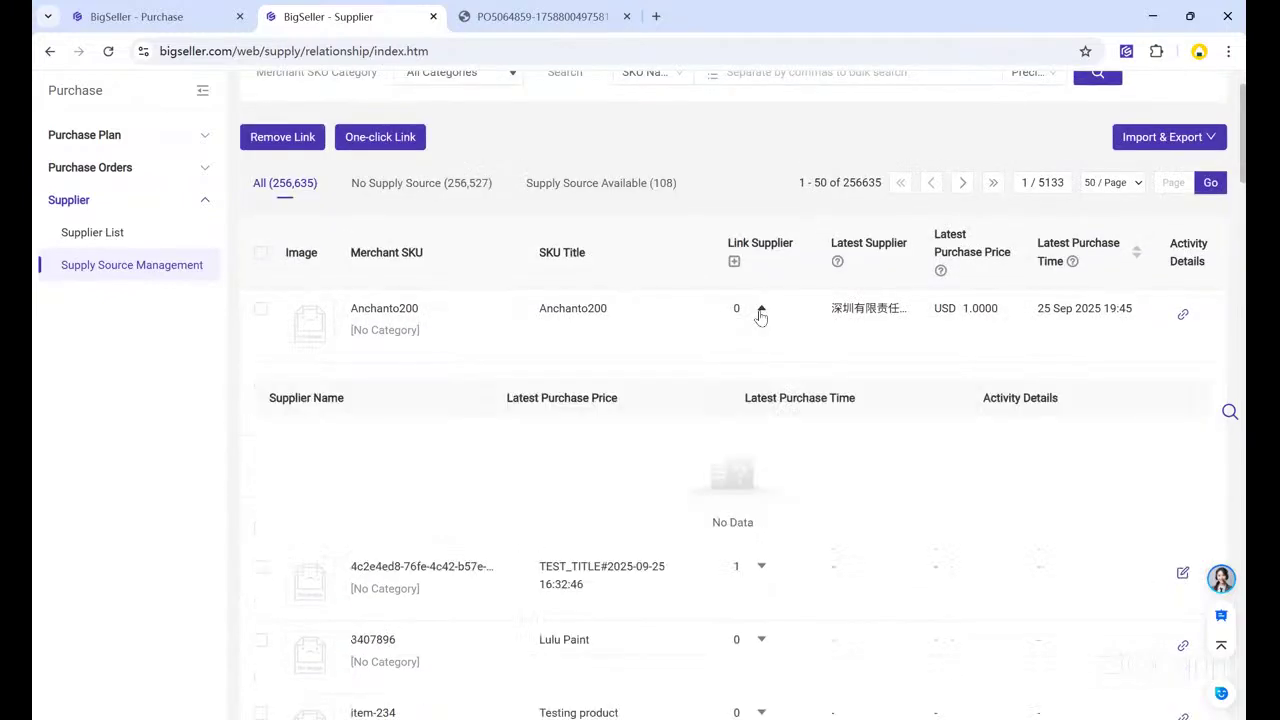
- Collapse Anchanto200's supplier details and add a supply relationship linking the Lulu Paint SKU to supplier nhà công cấp aa
left_click(760, 310)
left_click(761, 310)
left_click(762, 310)
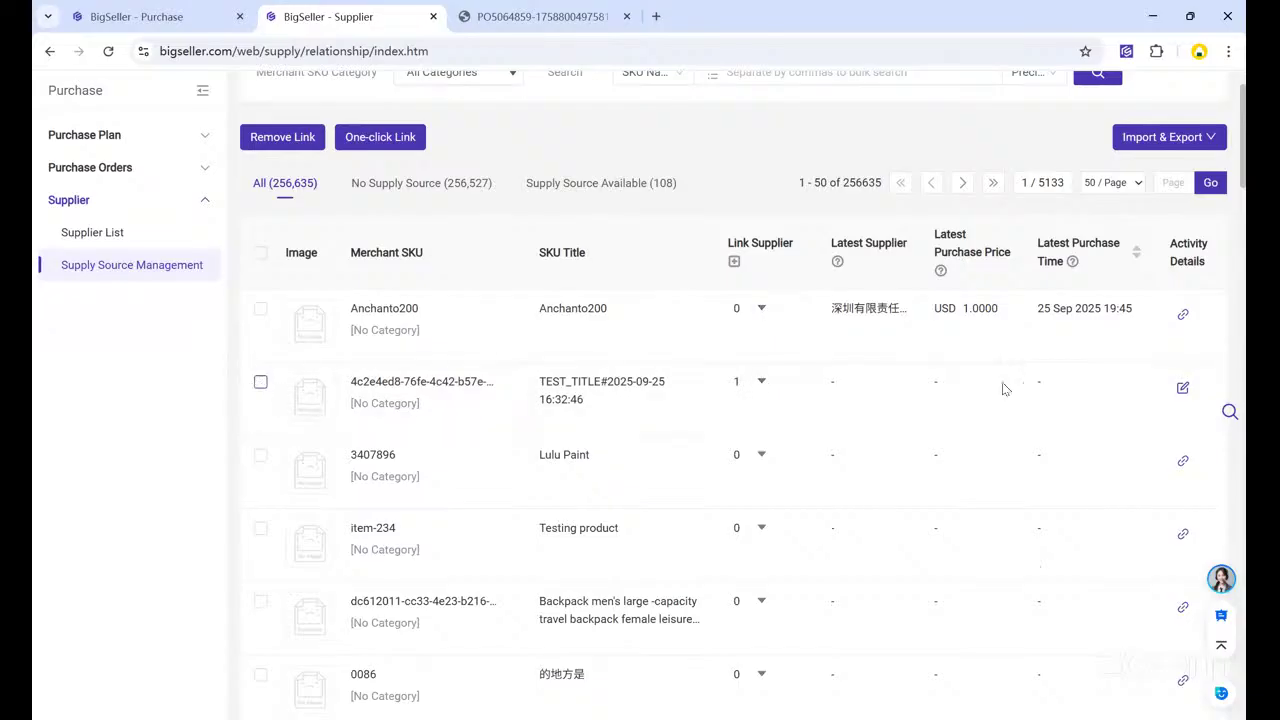
left_click(1182, 463)
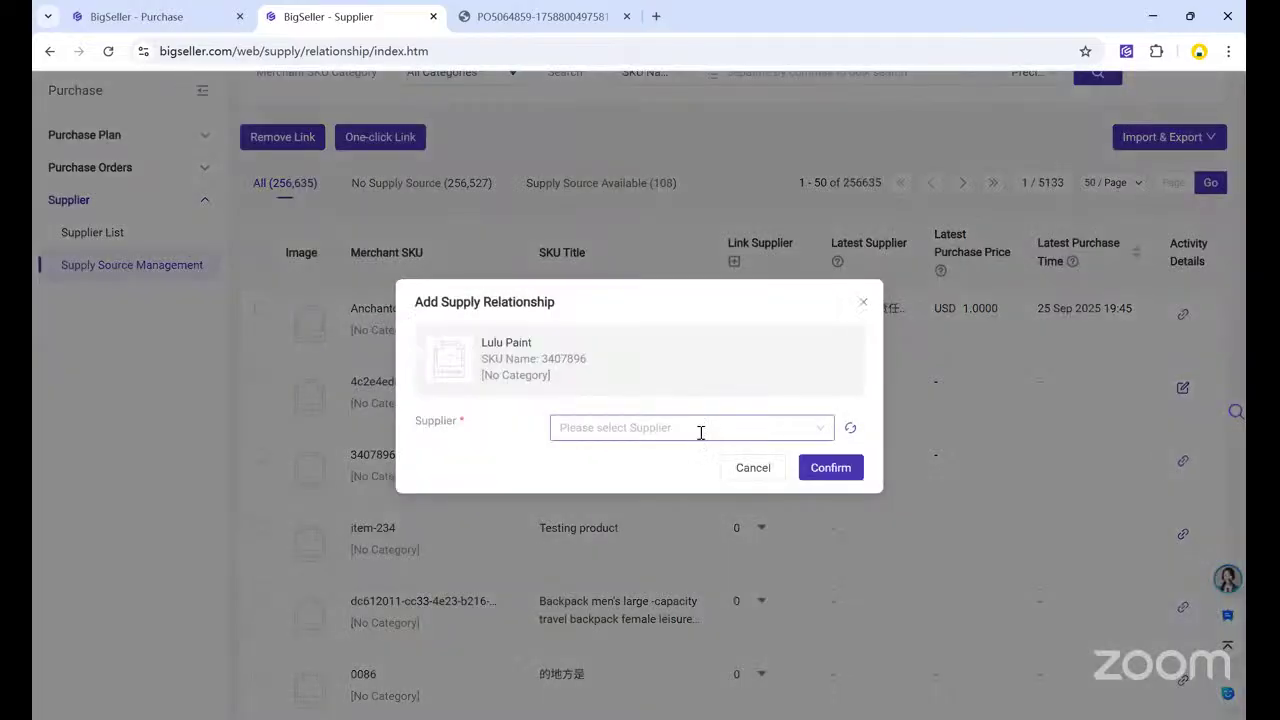
left_click(701, 432)
left_click(812, 477)
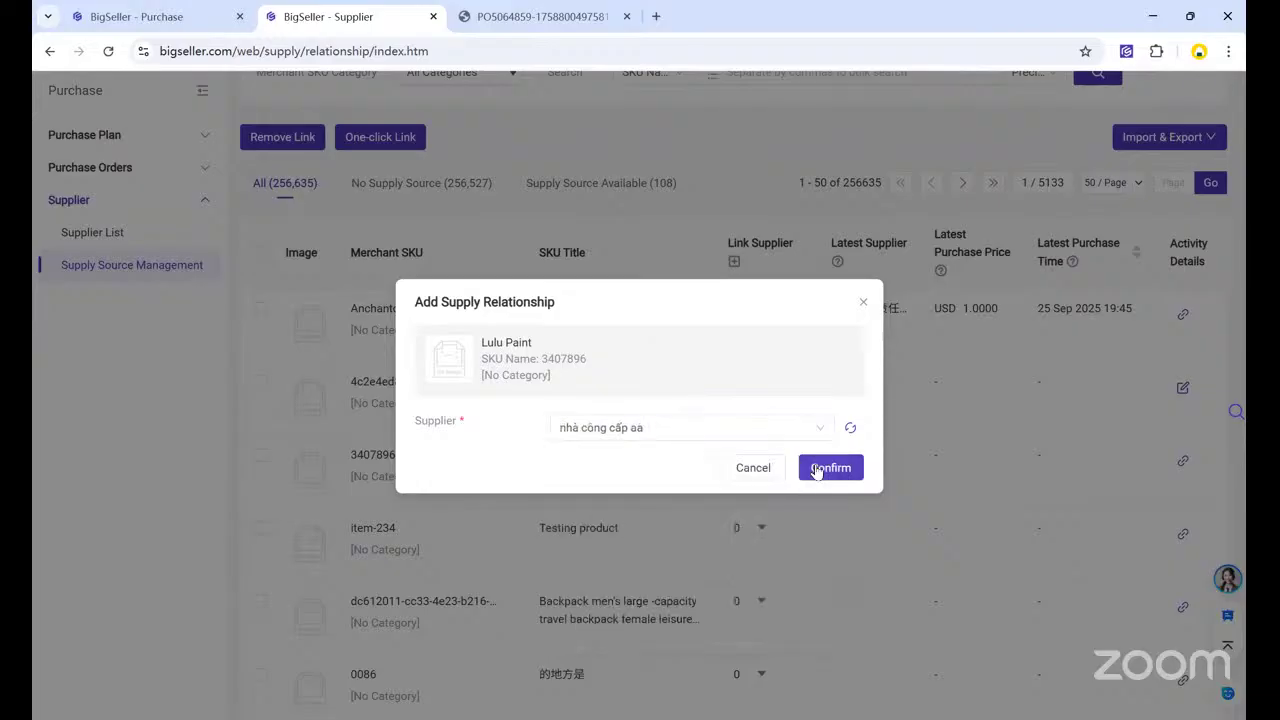
left_click(816, 468)
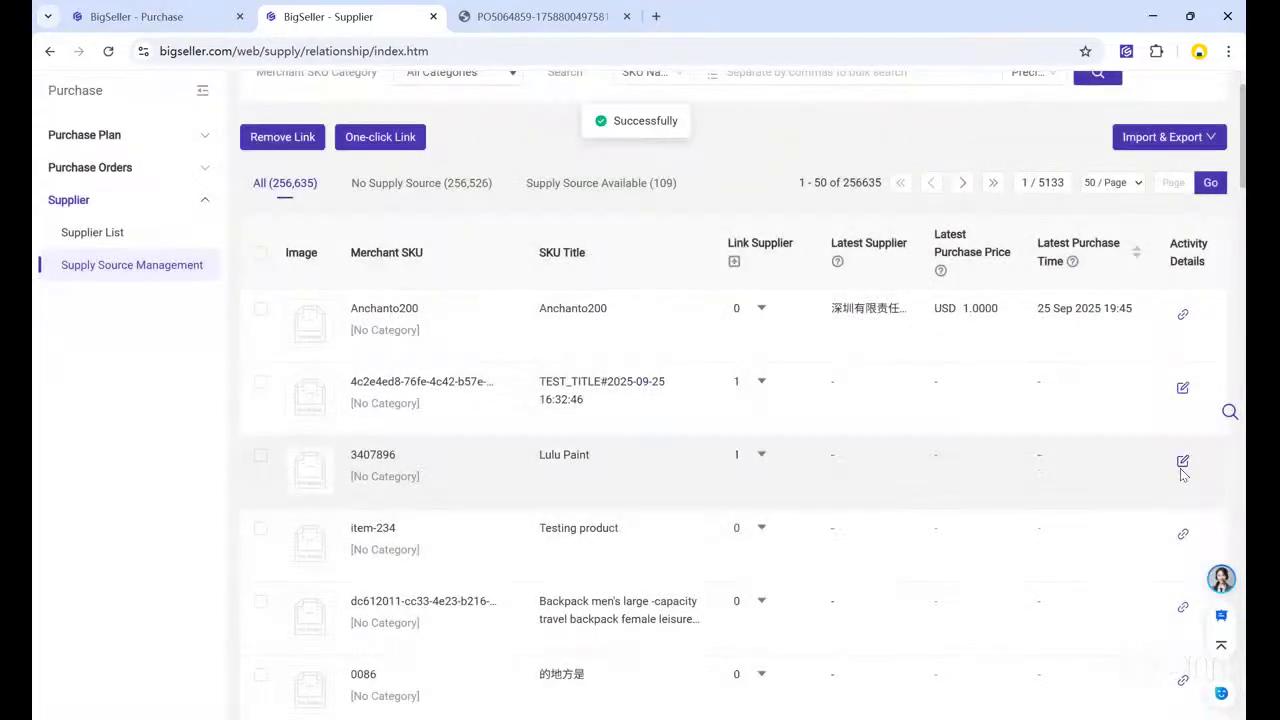
- Edit the Lulu Paint SKU's supply relationship, reselect its supplier and save, and look through the supply source list
left_click(1182, 461)
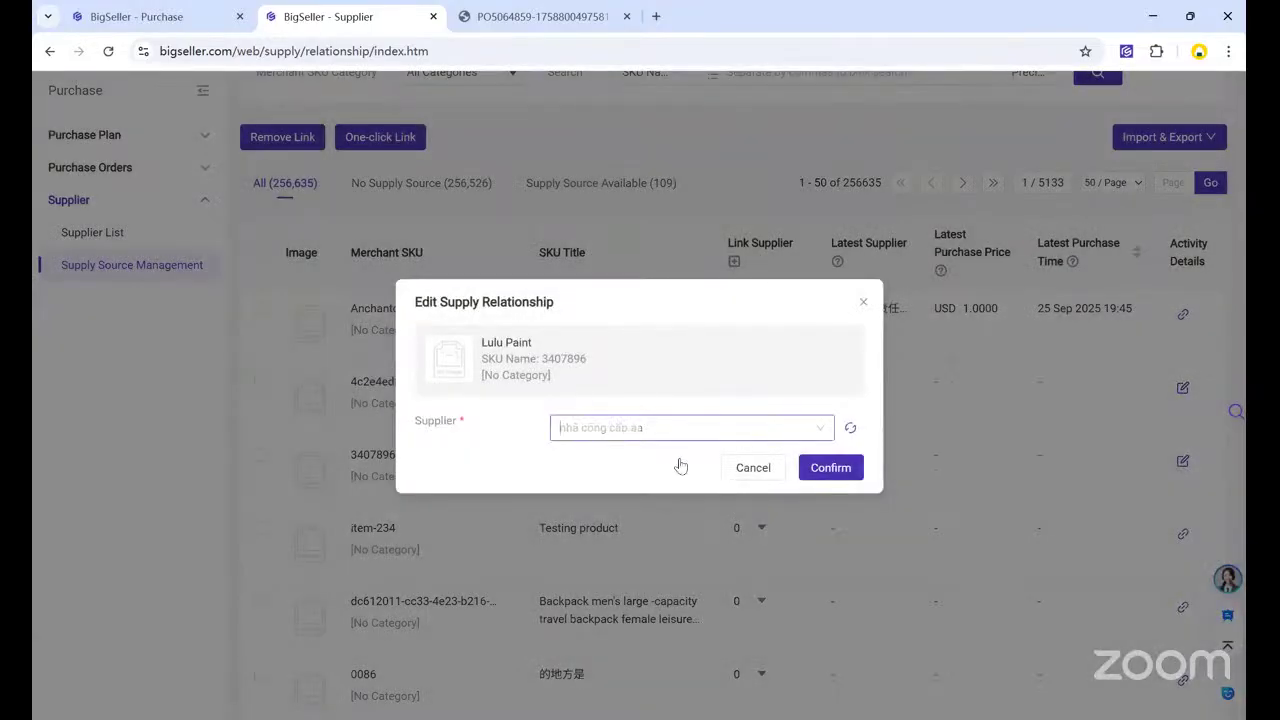
left_click(631, 509)
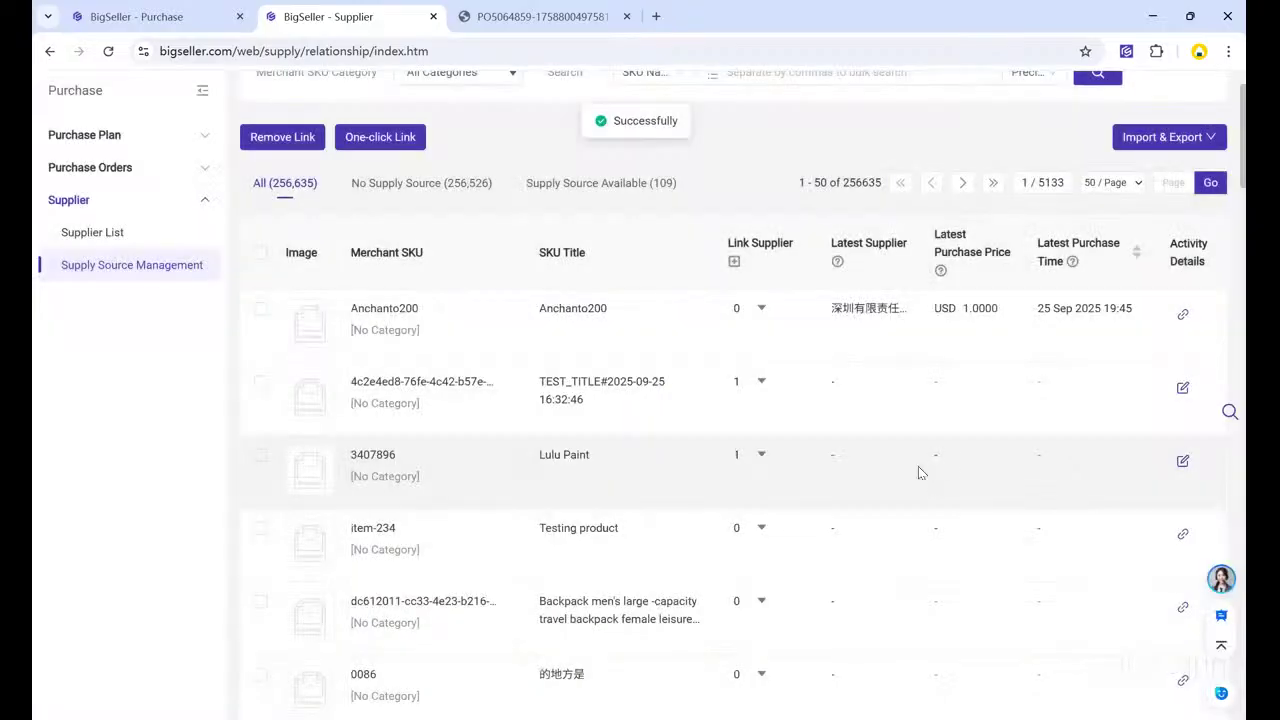
scroll(918, 466, "down", 15)
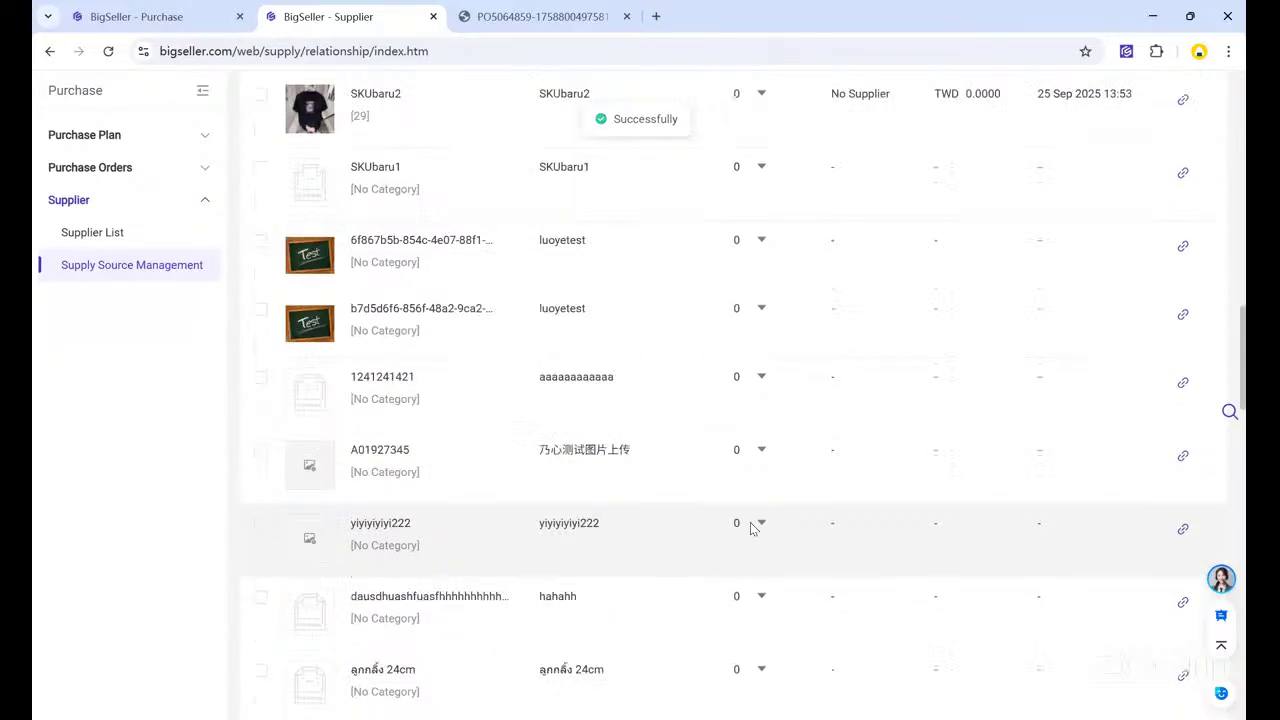
scroll(750, 522, "up", 15)
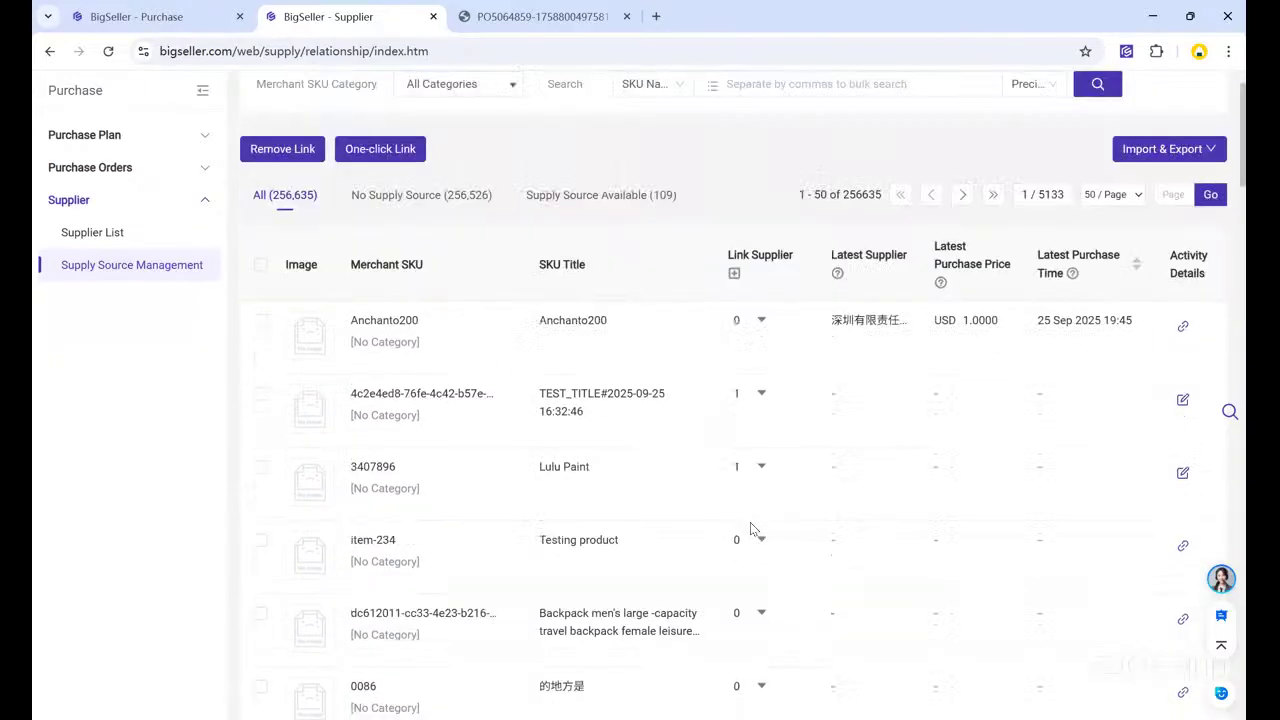
scroll(750, 528, "up", 2)
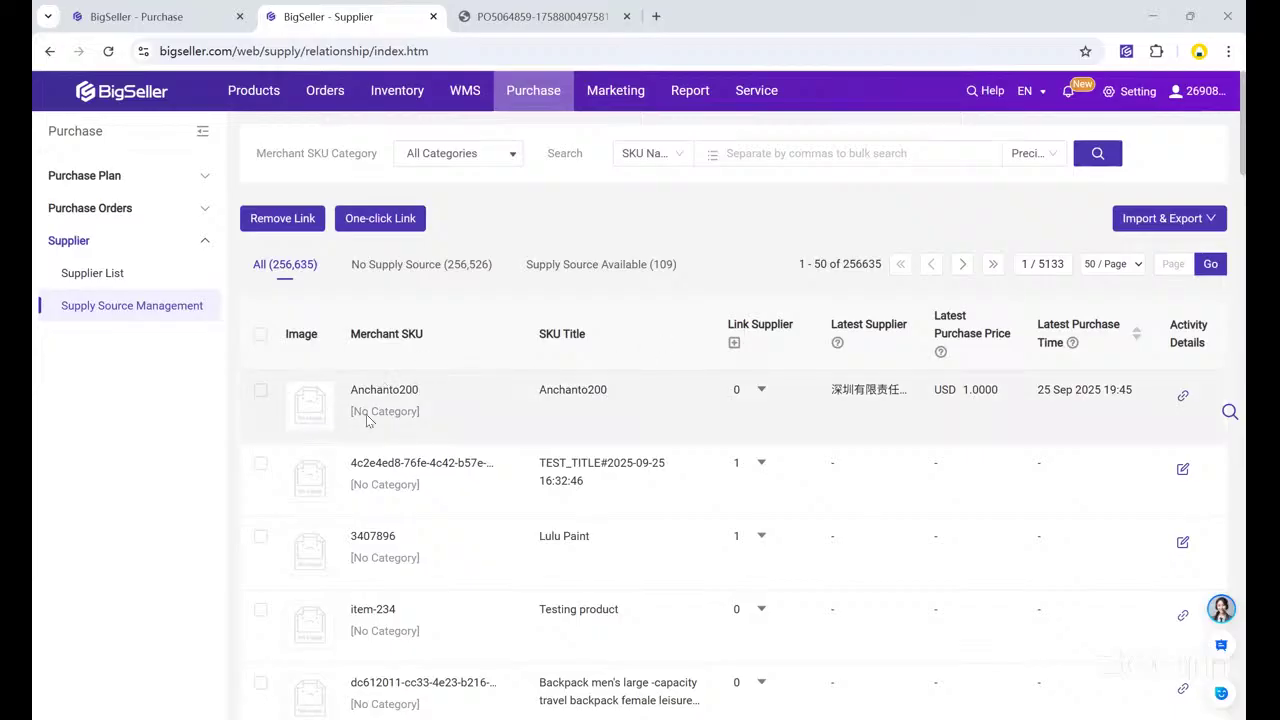
- Switch to the NewFeatureSharing.pptx presentation in WPS Office and place the cursor in the customer service number on The End slide
scroll(367, 420, "down", 2)
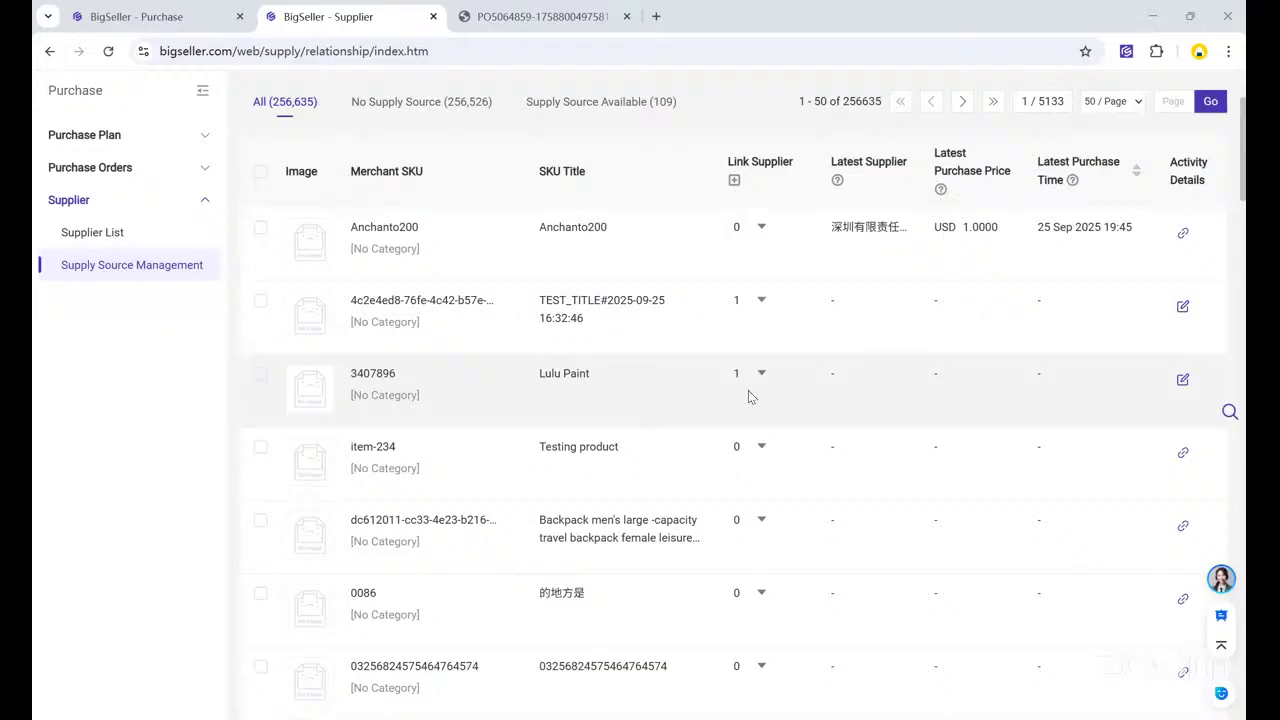
scroll(600, 370, "up", 1)
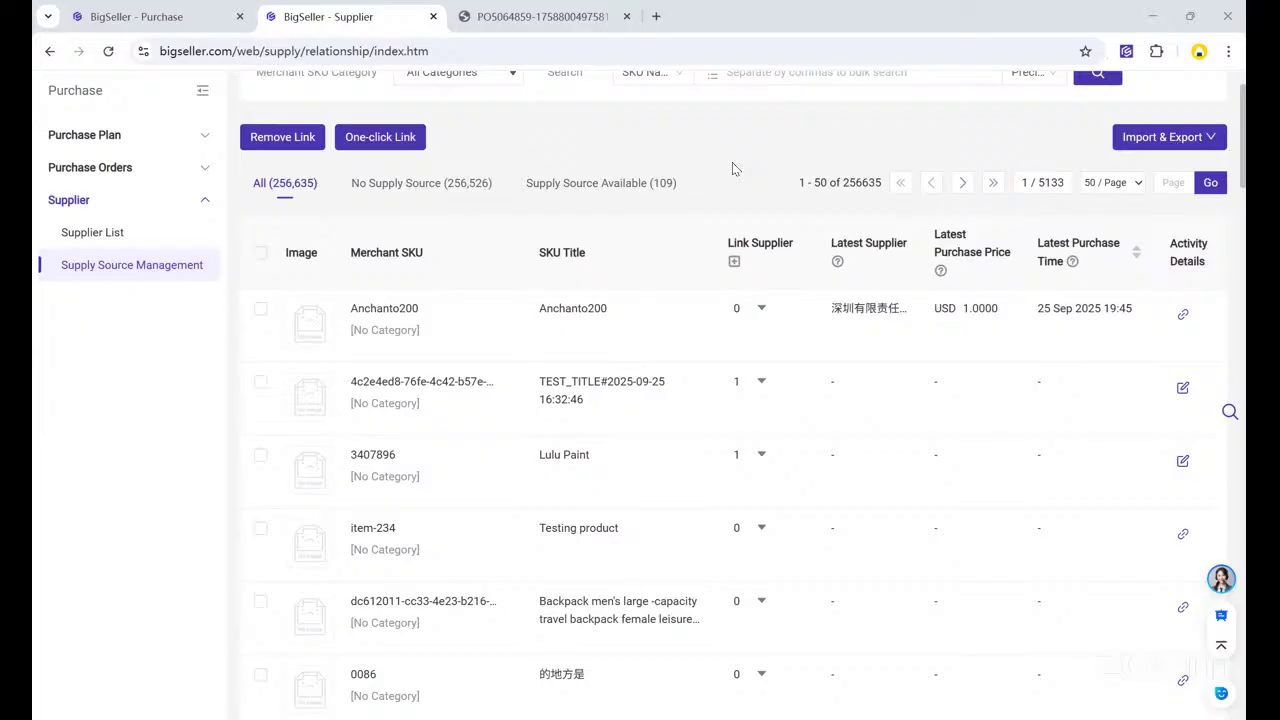
key("alt+Tab")
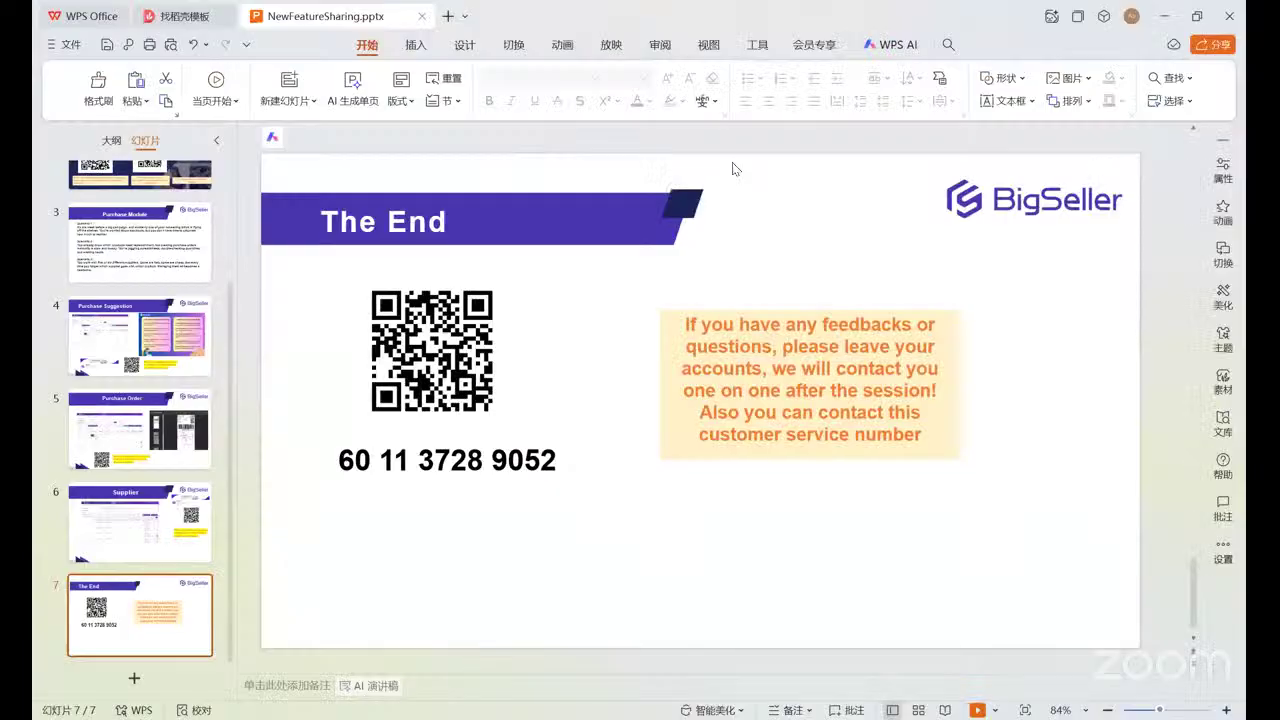
left_click(436, 458)
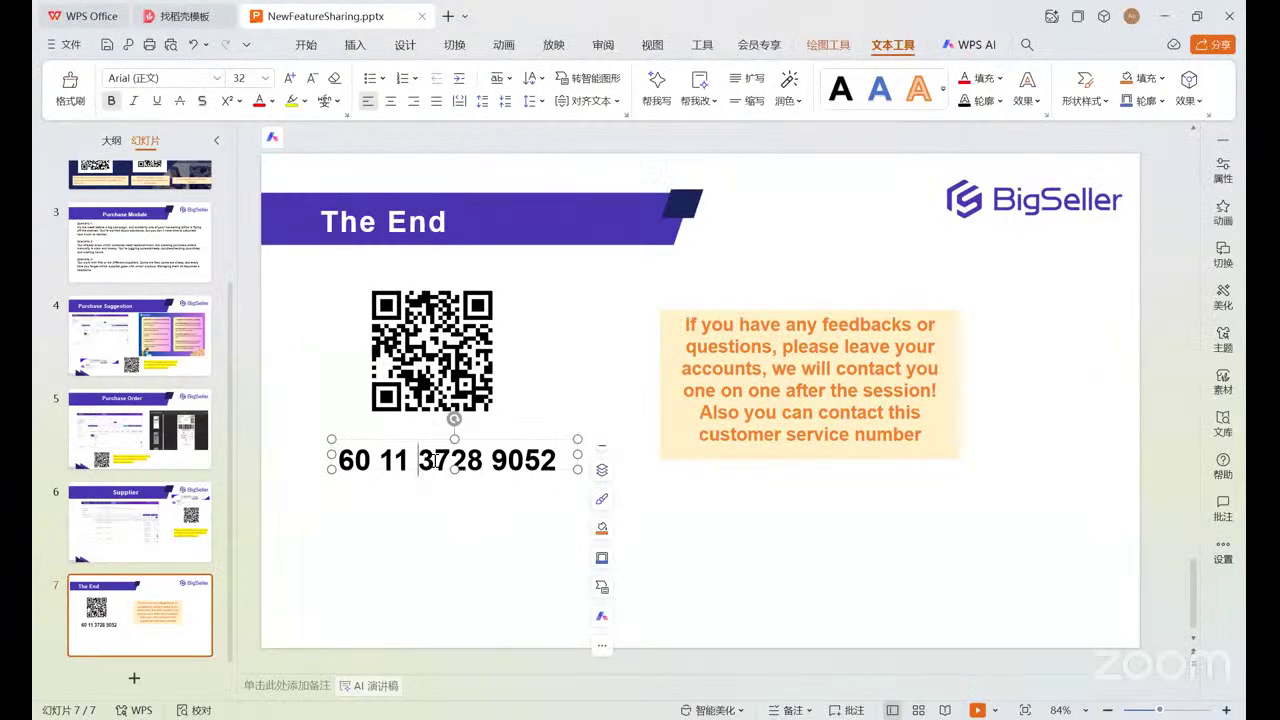
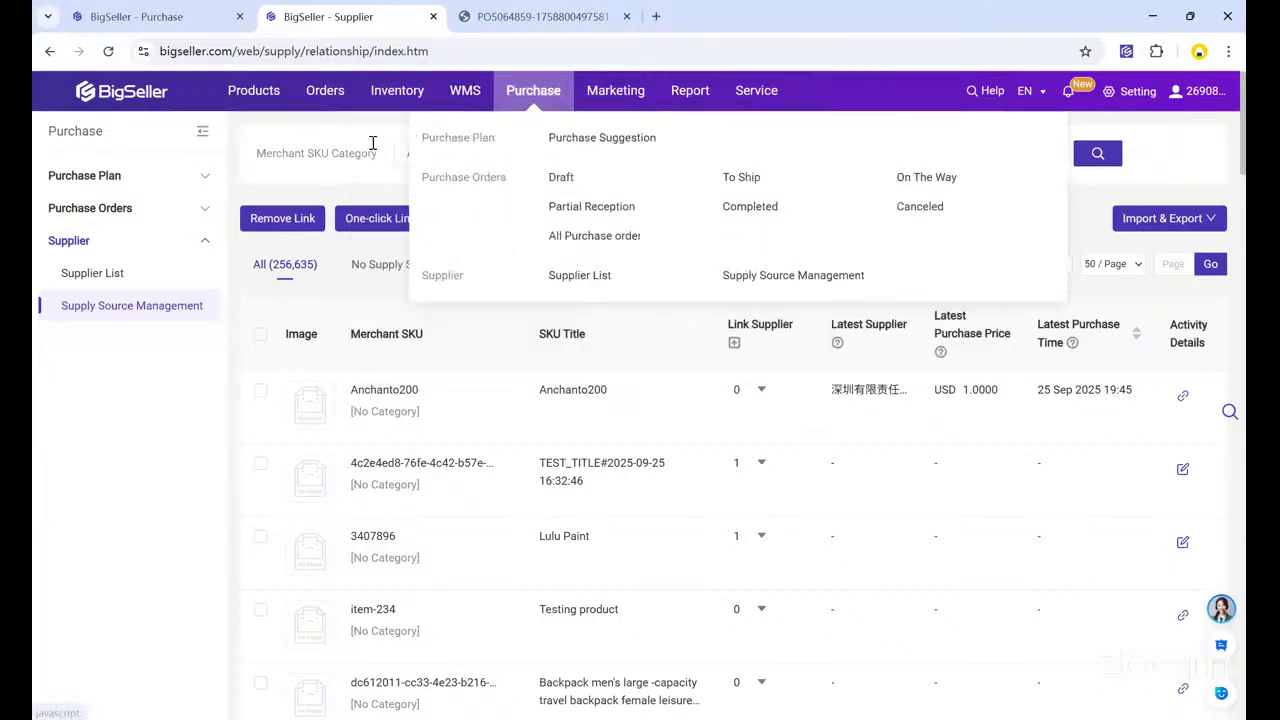
- Switch back to BigSeller and open the Partial Reception purchase orders list
left_click(592, 212)
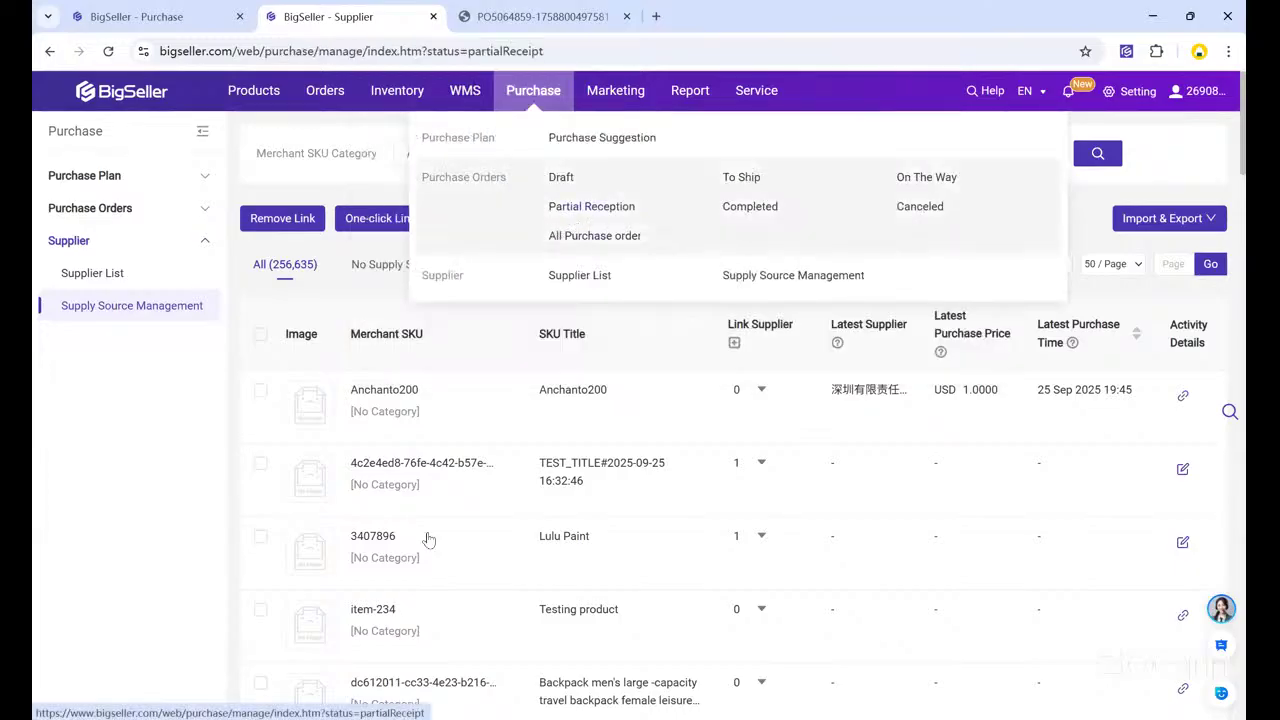
scroll(582, 497, "down", 5)
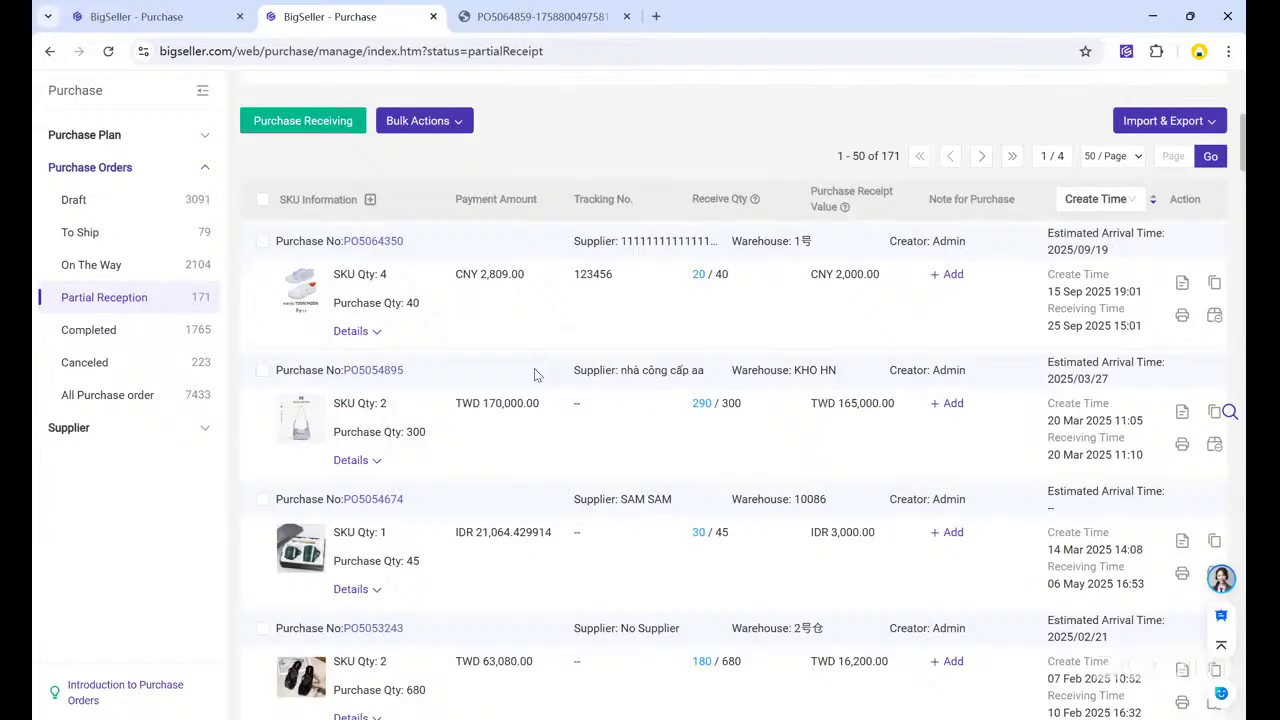
scroll(534, 374, "up", 1)
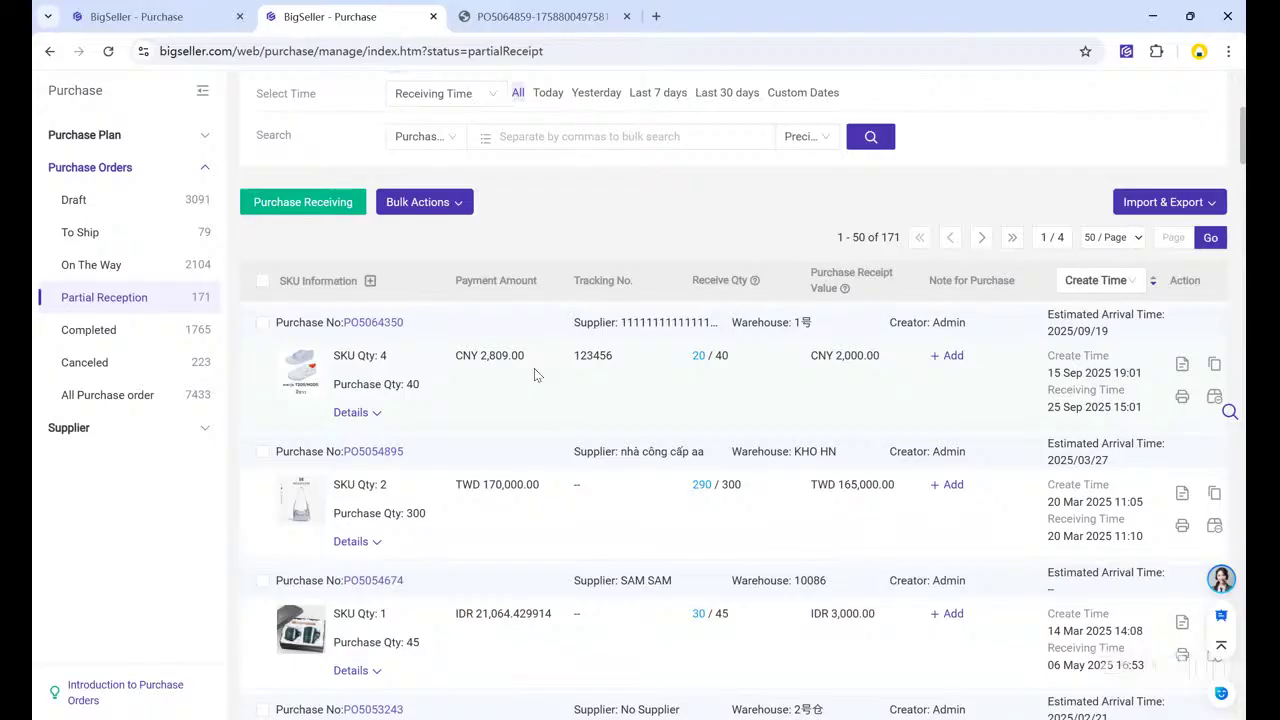
- Open the first partially received order's details, review its fees and the SKUs' purchase and receive quantities, and return to the list
left_click(1184, 366)
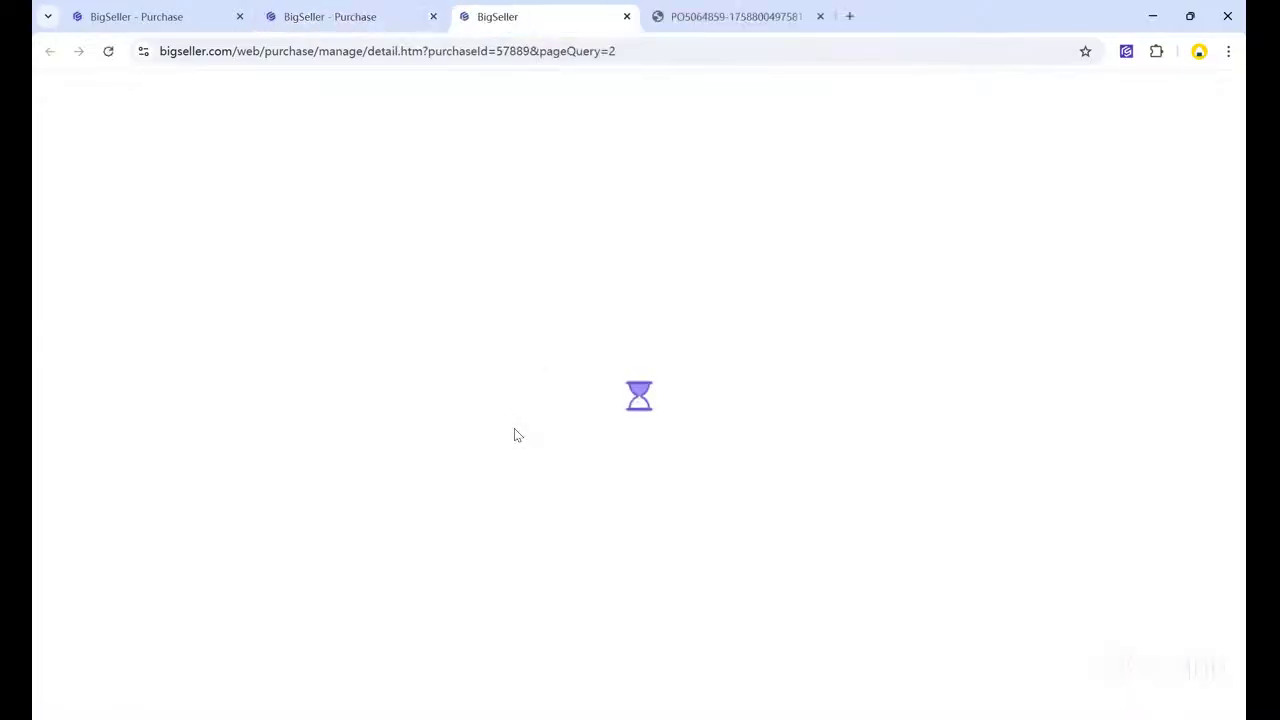
scroll(480, 431, "down", 6)
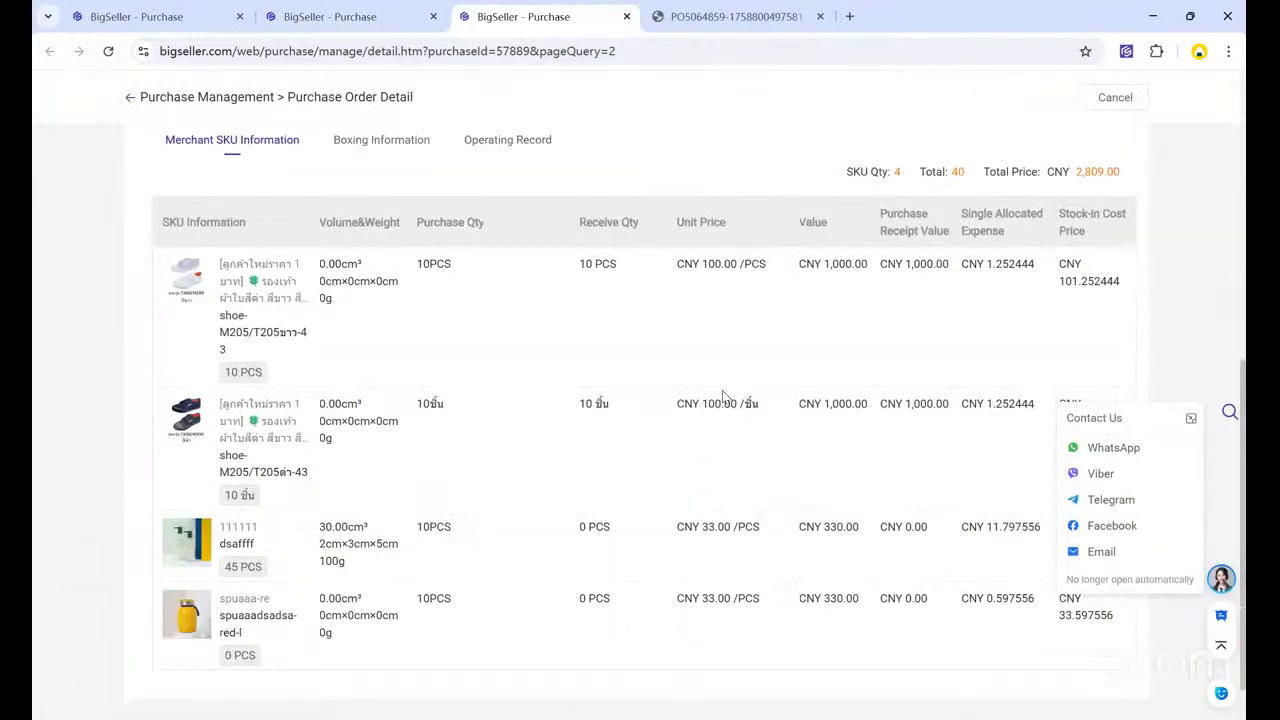
scroll(725, 395, "down", 1)
scroll(640, 450, "down", 1)
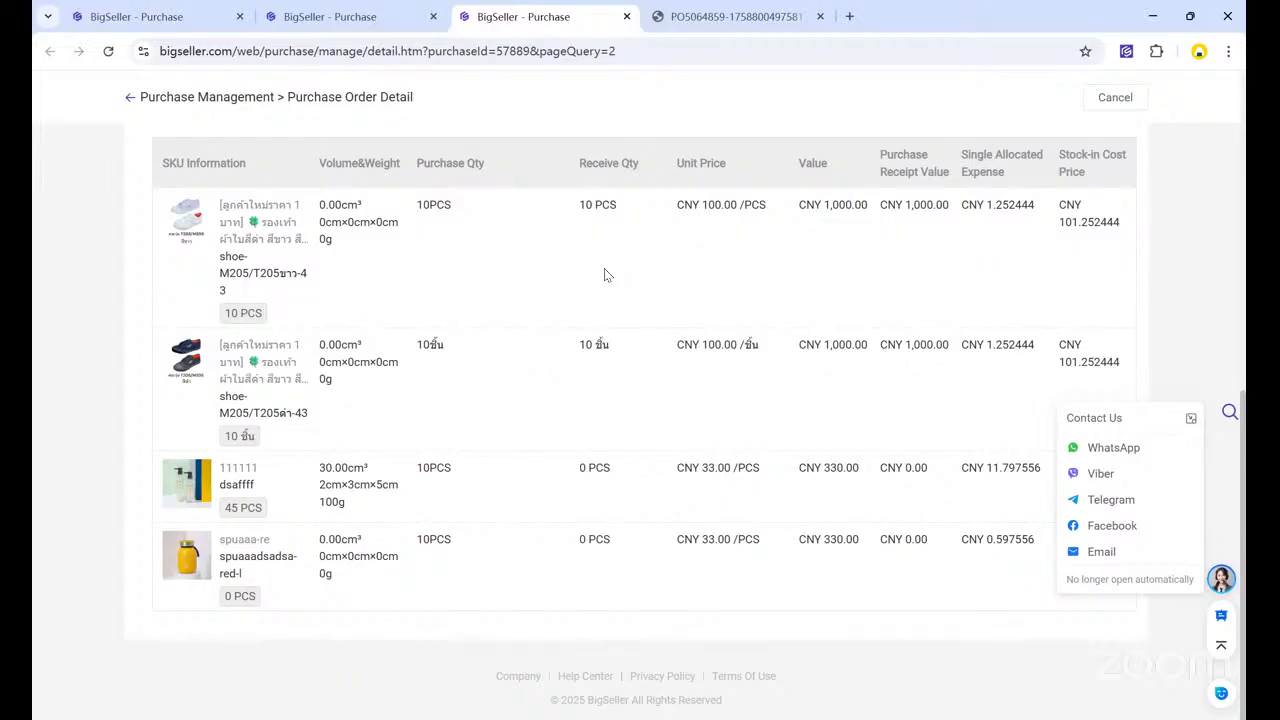
scroll(512, 318, "up", 5)
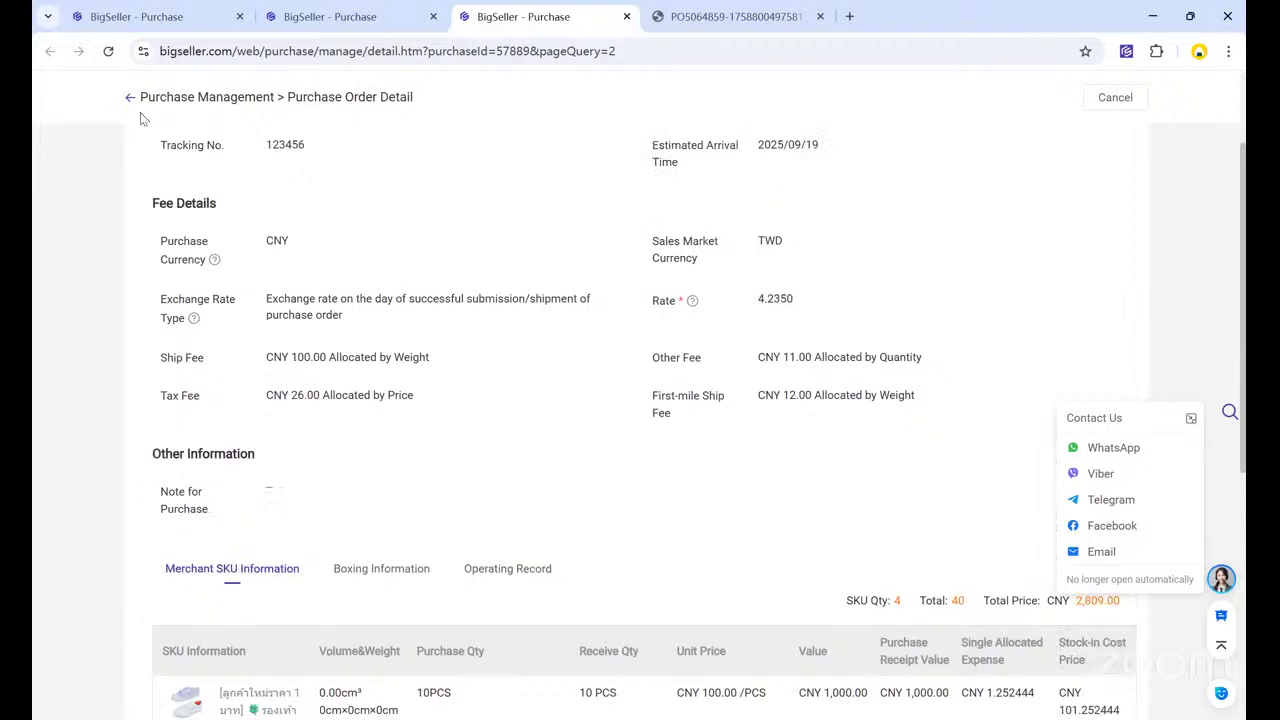
left_click(130, 98)
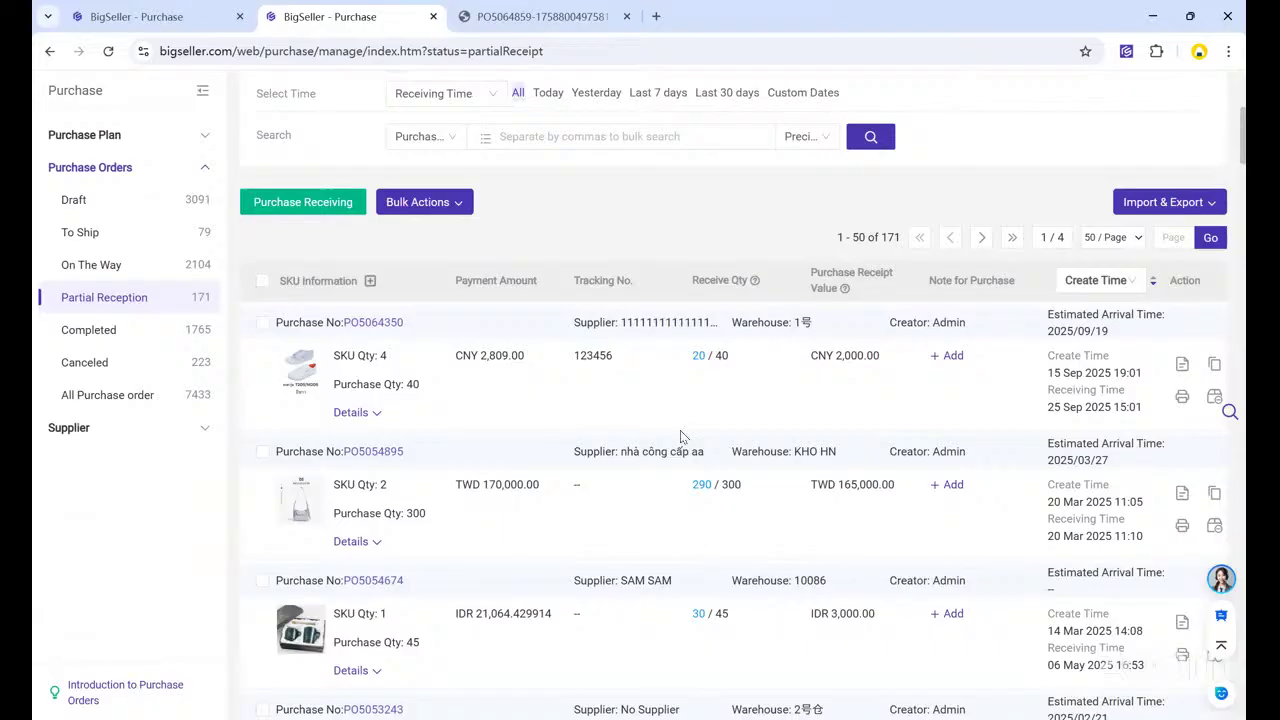
- Select the first partially received purchase order for receiving and clear the selection
scroll(508, 465, "up", 1)
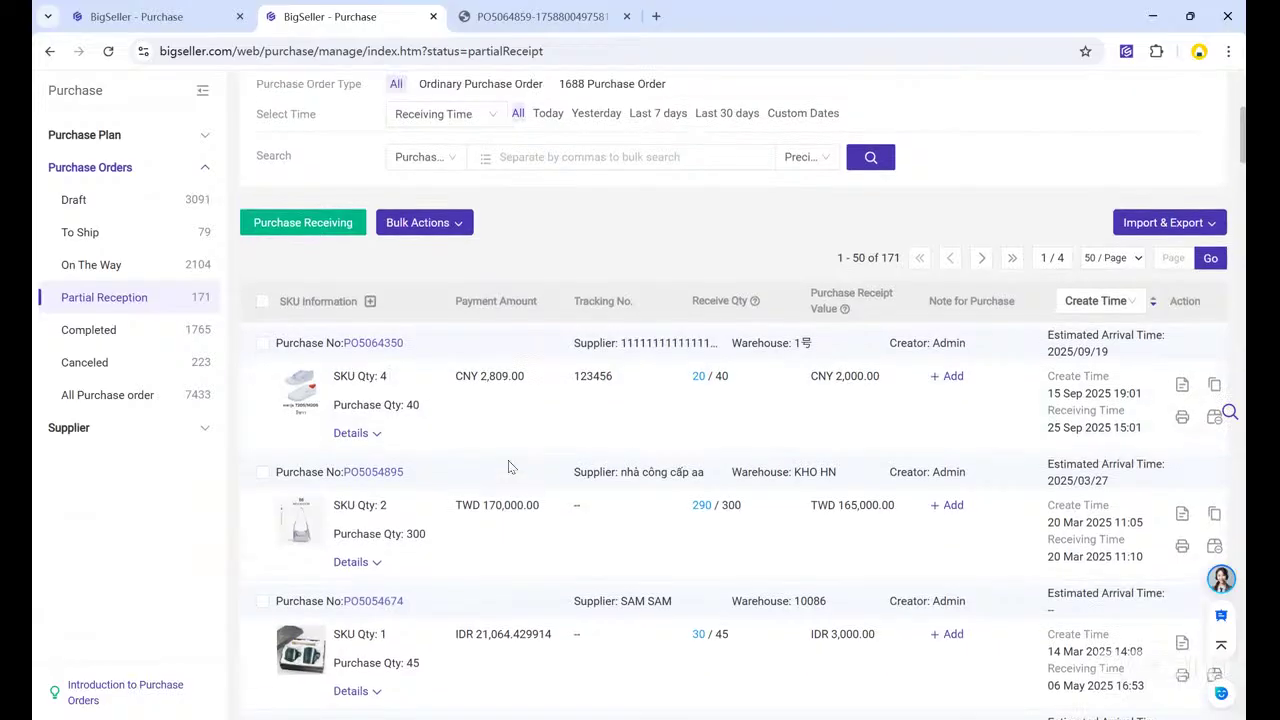
scroll(508, 467, "up", 1)
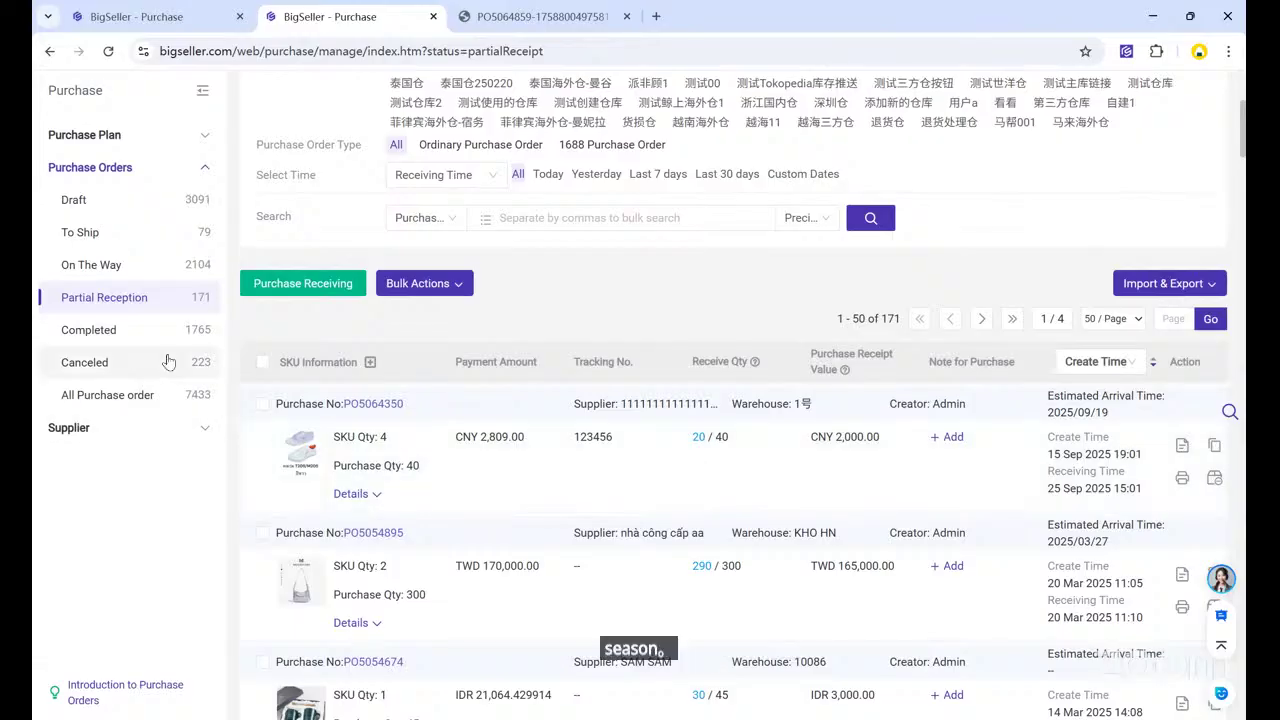
left_click(262, 403)
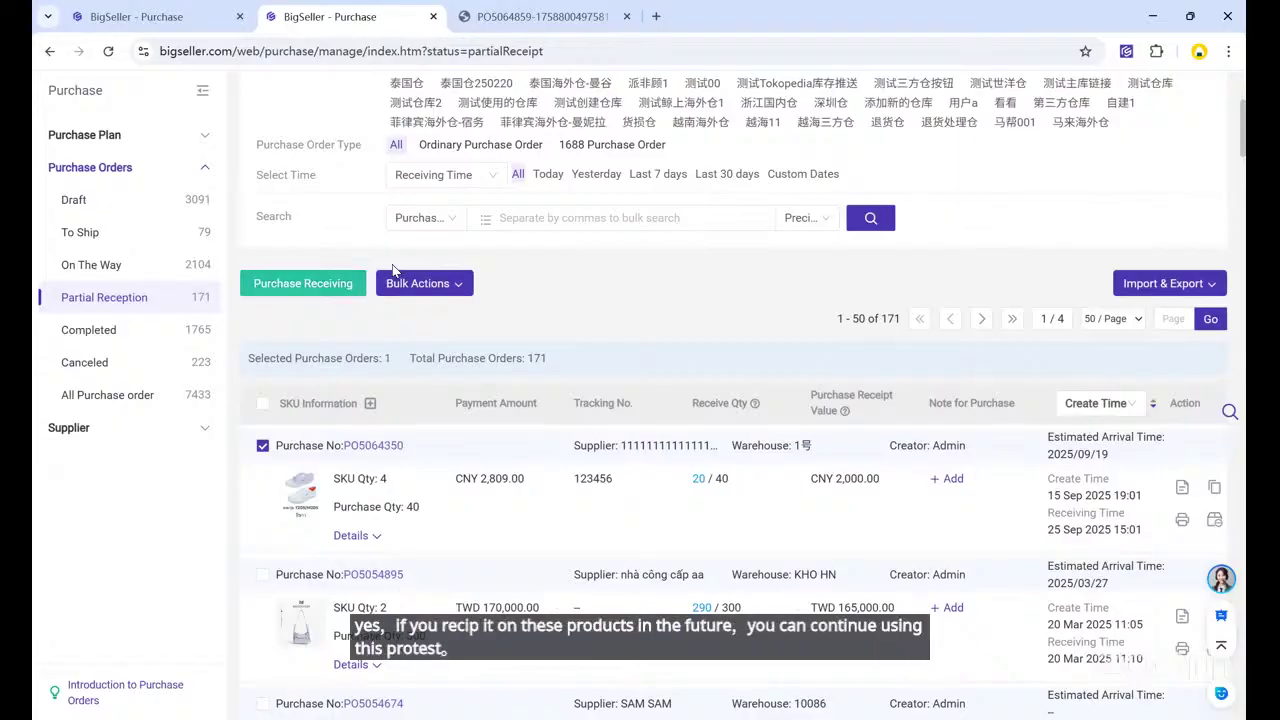
left_click(263, 446)
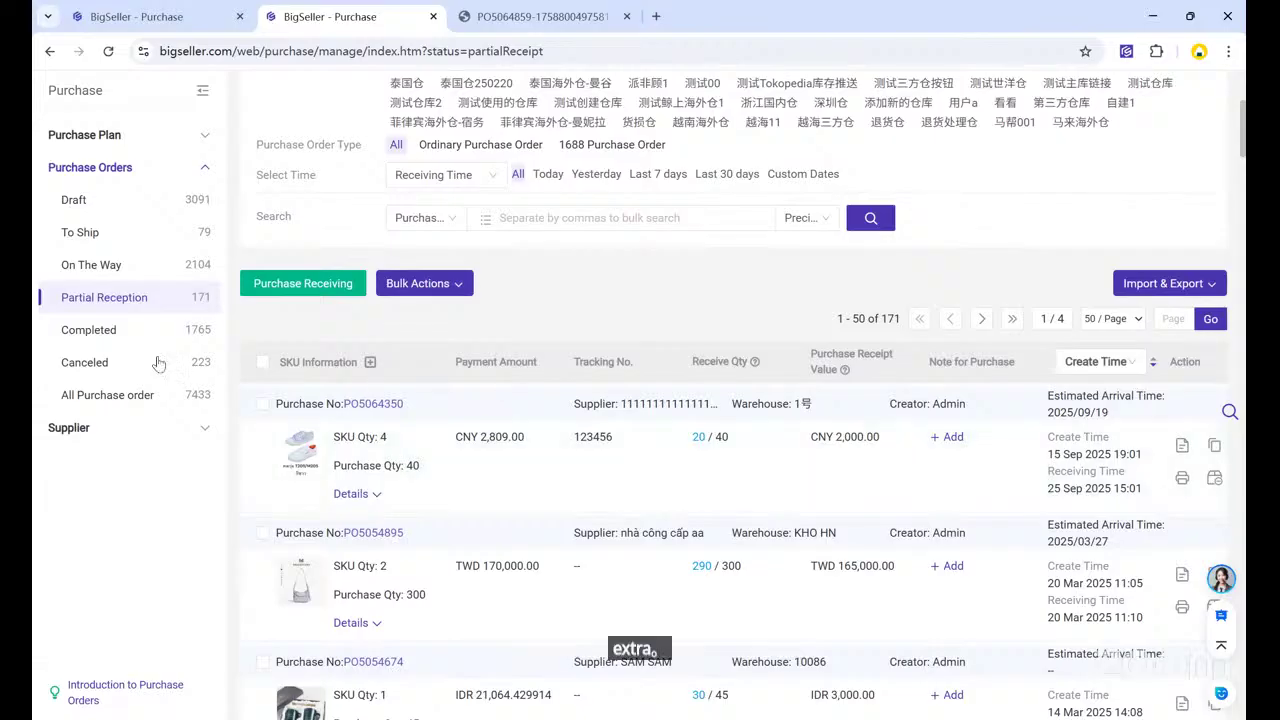
- Open the On The Way purchase orders and filter them by Own Warehouse
left_click(140, 264)
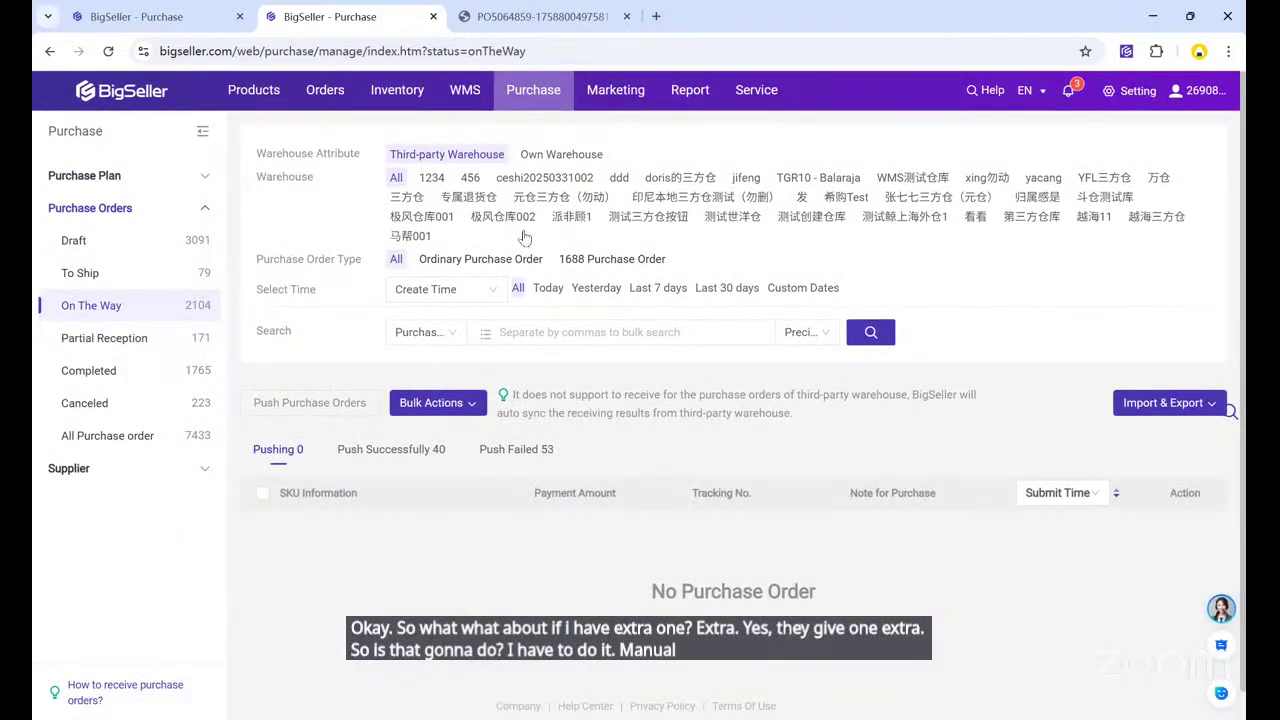
left_click(560, 155)
scroll(380, 482, "down", 2)
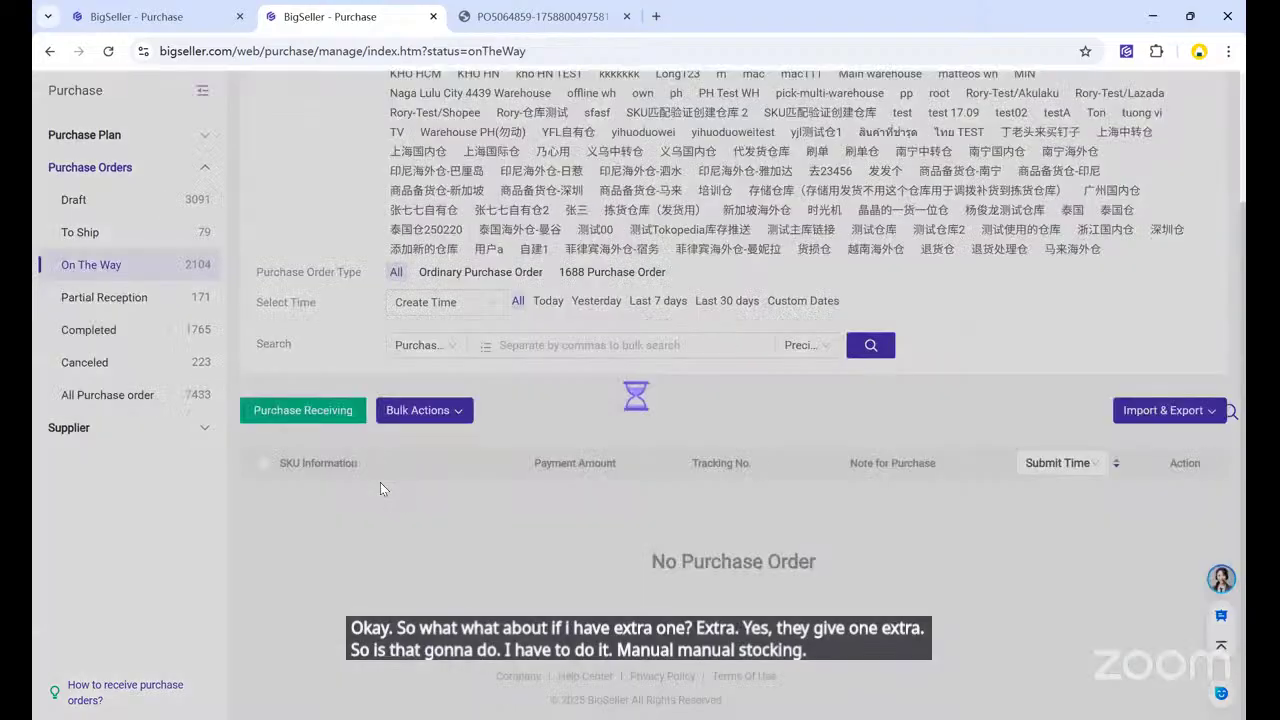
scroll(370, 470, "down", 3)
scroll(360, 440, "up", 1)
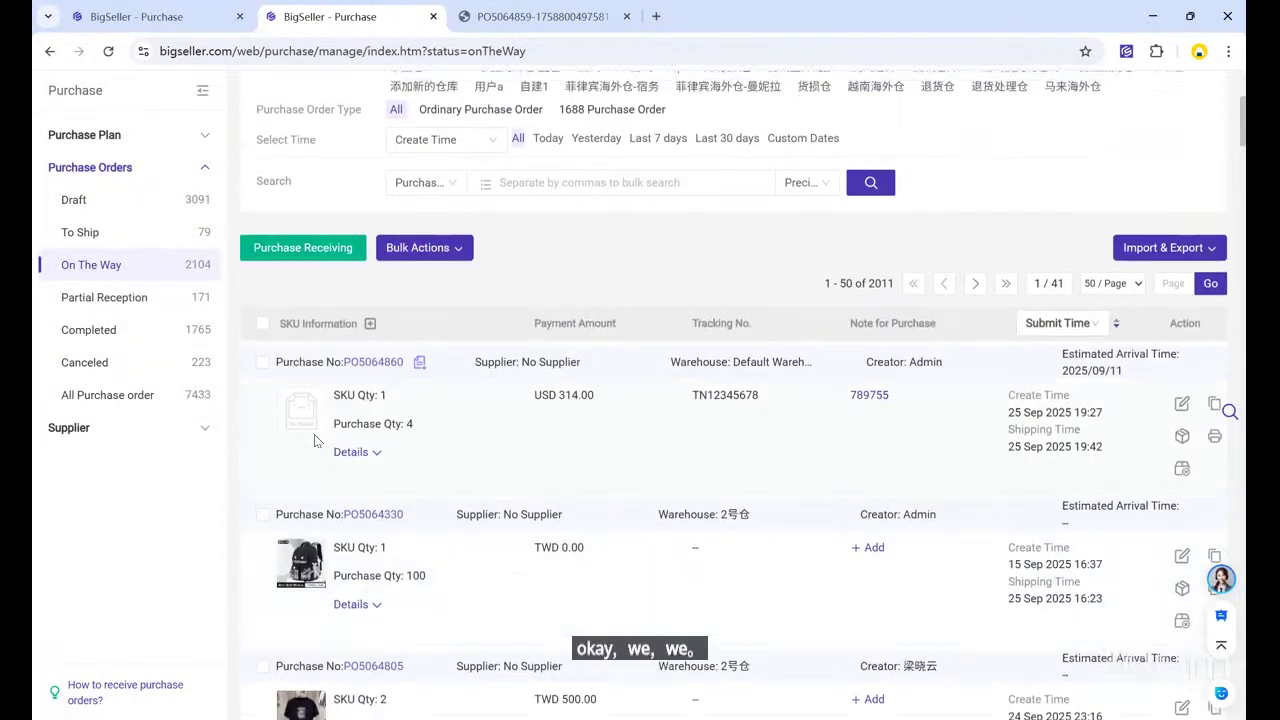
- Receive the first listed Default Warehouse order for Anchanto200 with a receive quantity of 5 PCS and save it
left_click(263, 362)
left_click(320, 247)
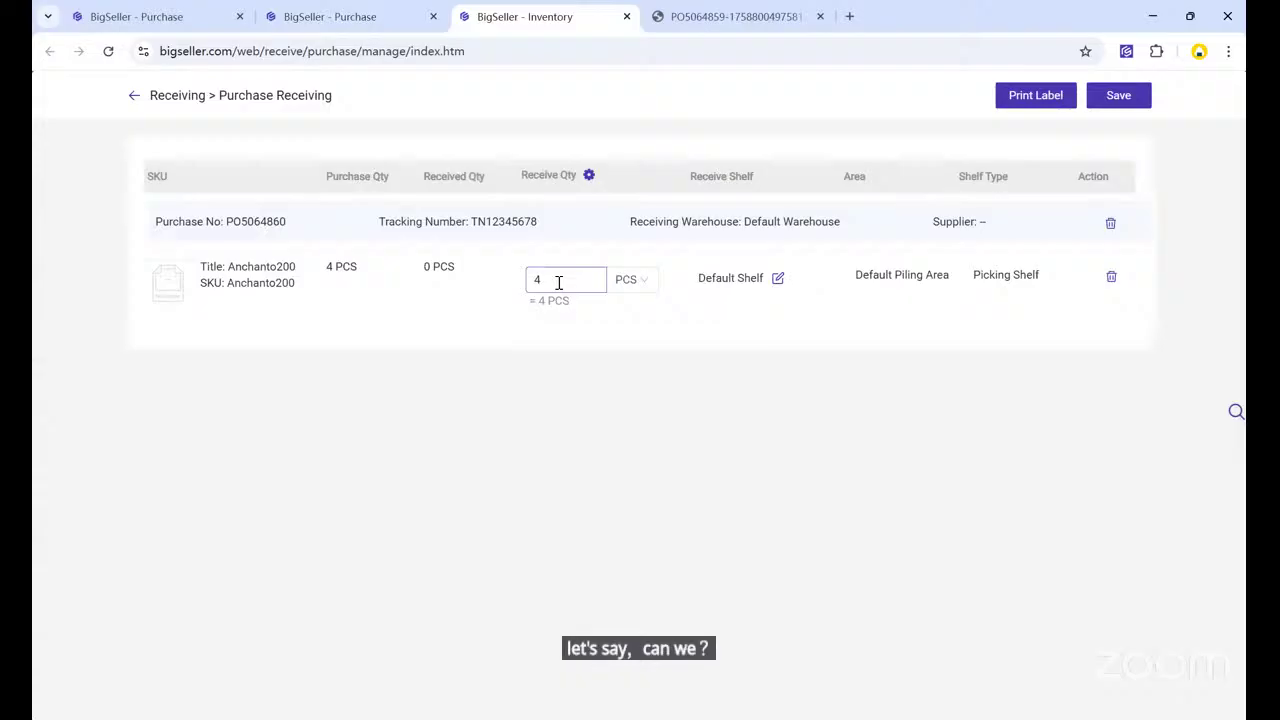
left_click_drag(558, 283, 530, 290)
type("5")
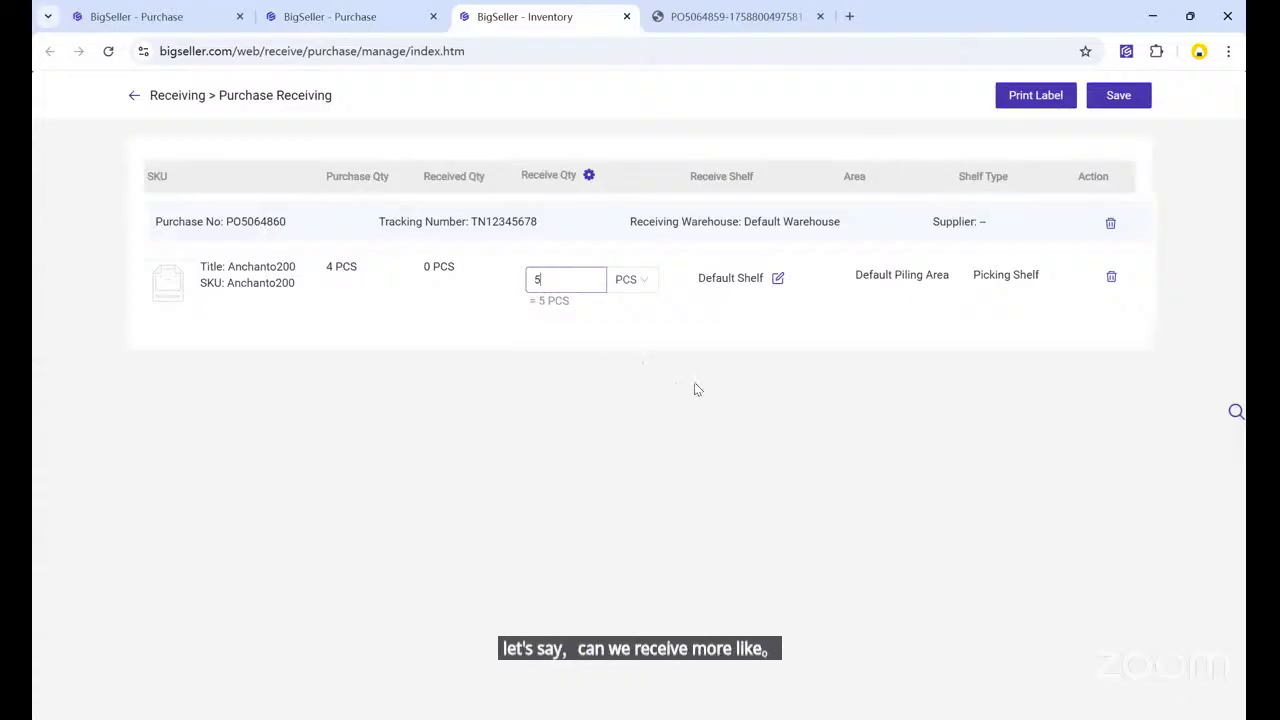
left_click(1136, 103)
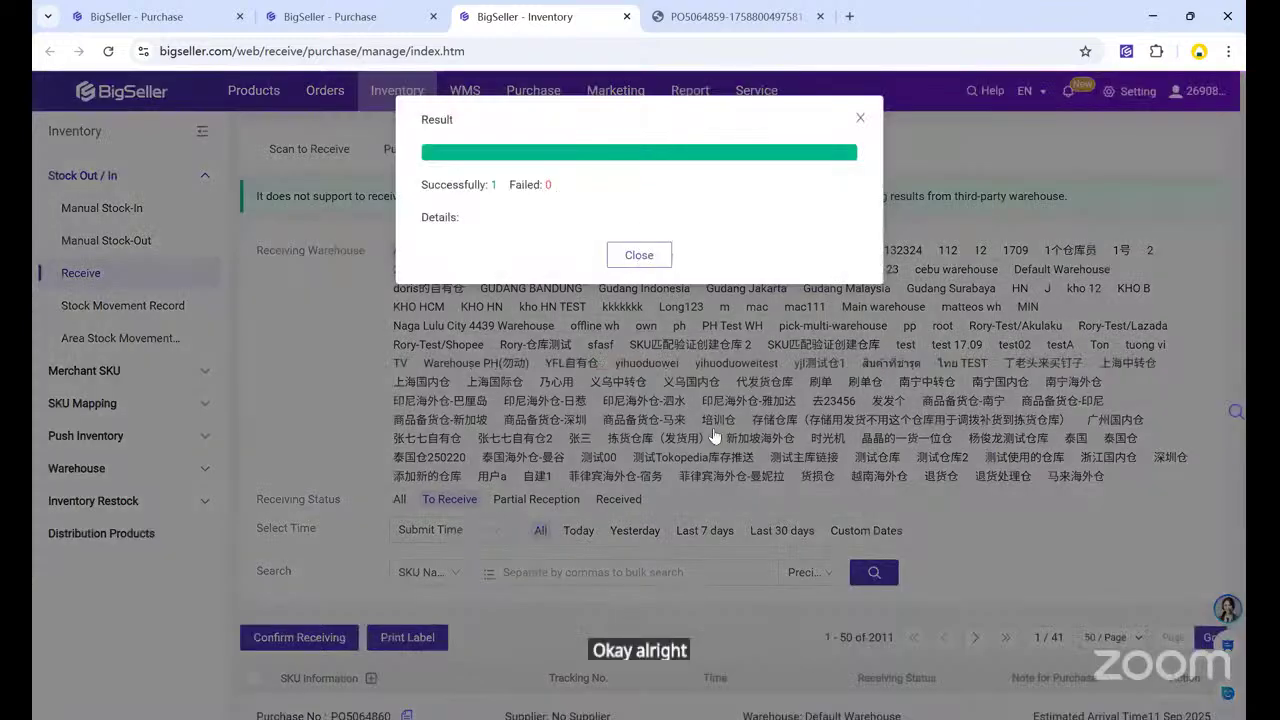
left_click(714, 437)
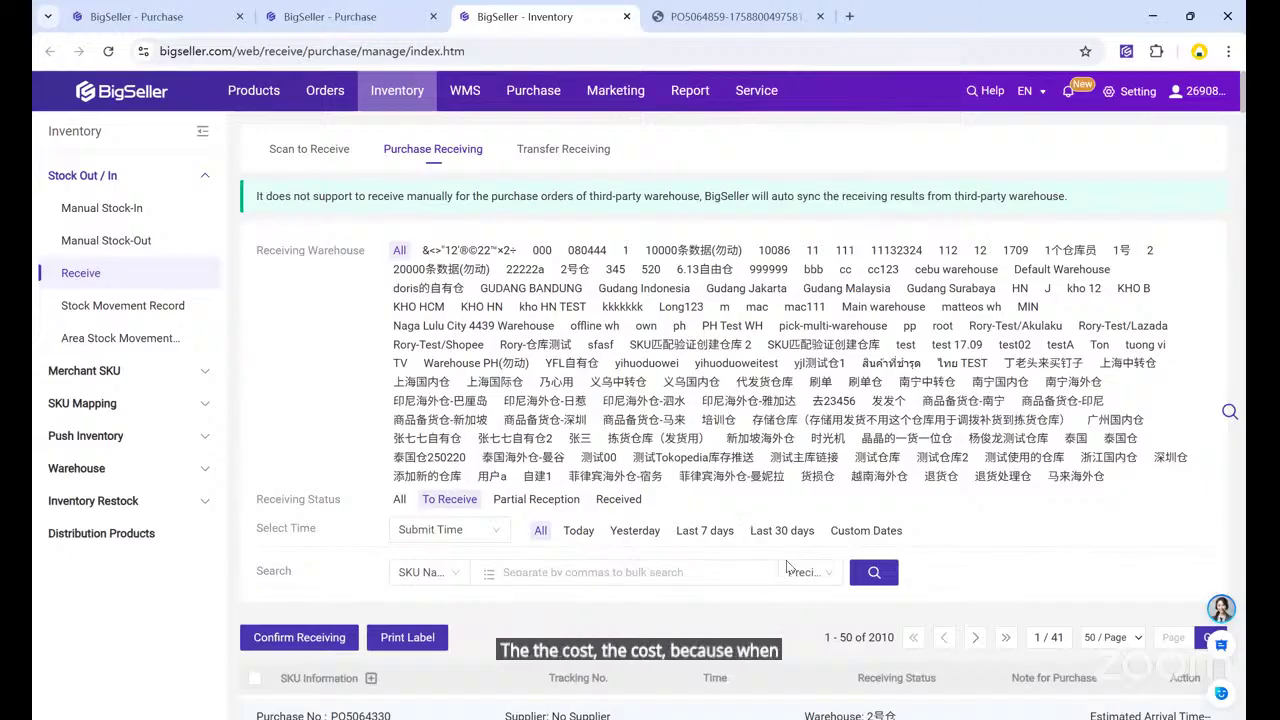
- Look over the remaining purchase orders to receive and open the Merchant SKU list in Inventory
scroll(789, 554, "down", 3)
scroll(60, 365, "up", 2)
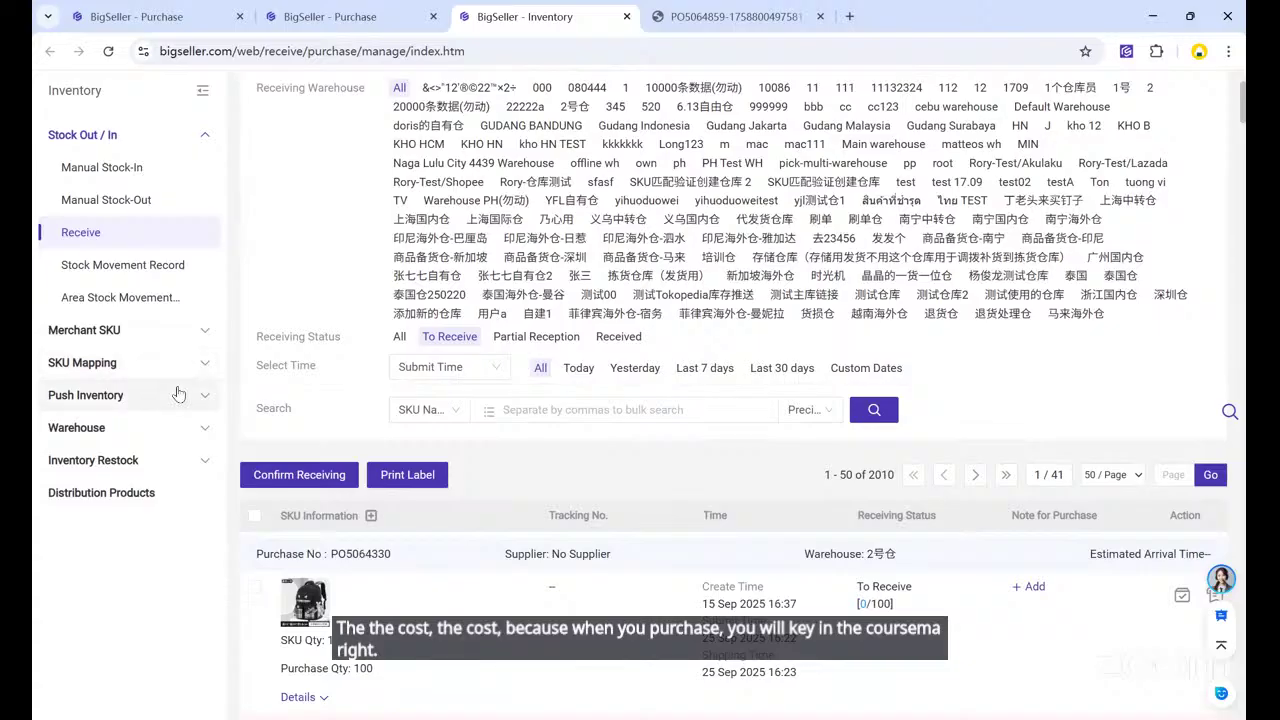
left_click(150, 330)
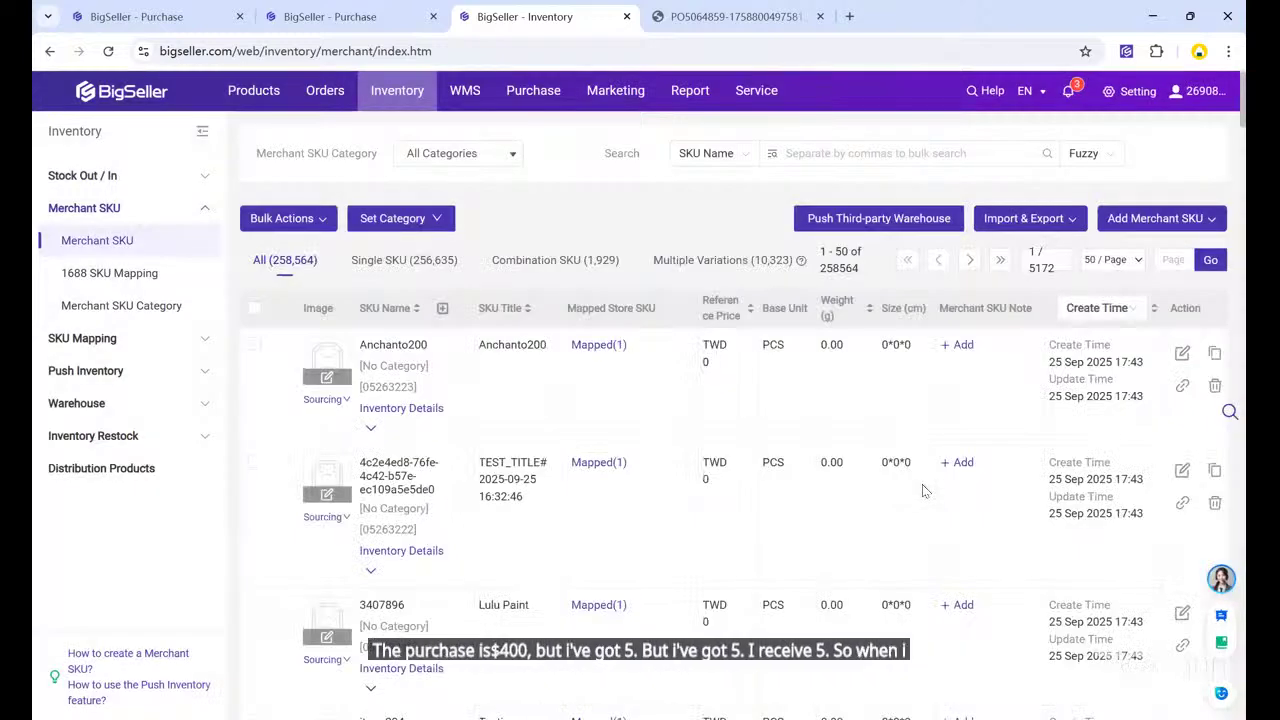
- Look over the Merchant SKU list and open the warehouse Inventory List
scroll(1022, 450, "down", 1)
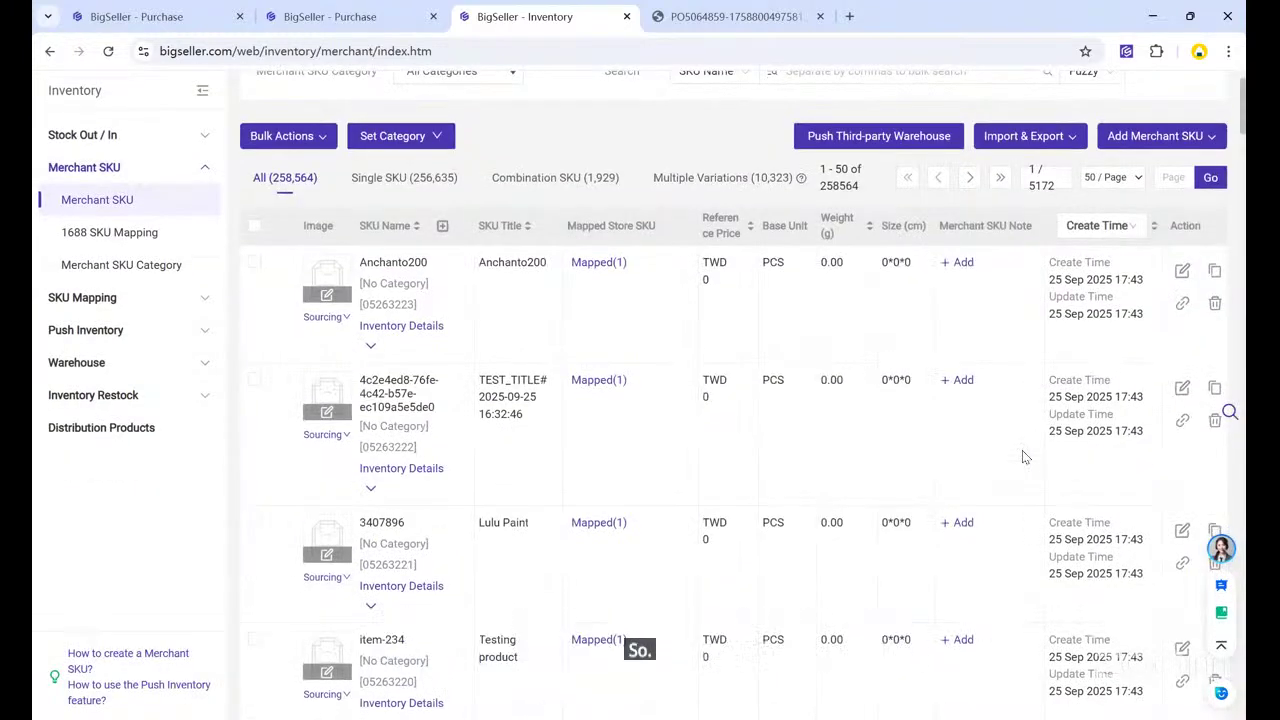
scroll(36, 330, "down", 2)
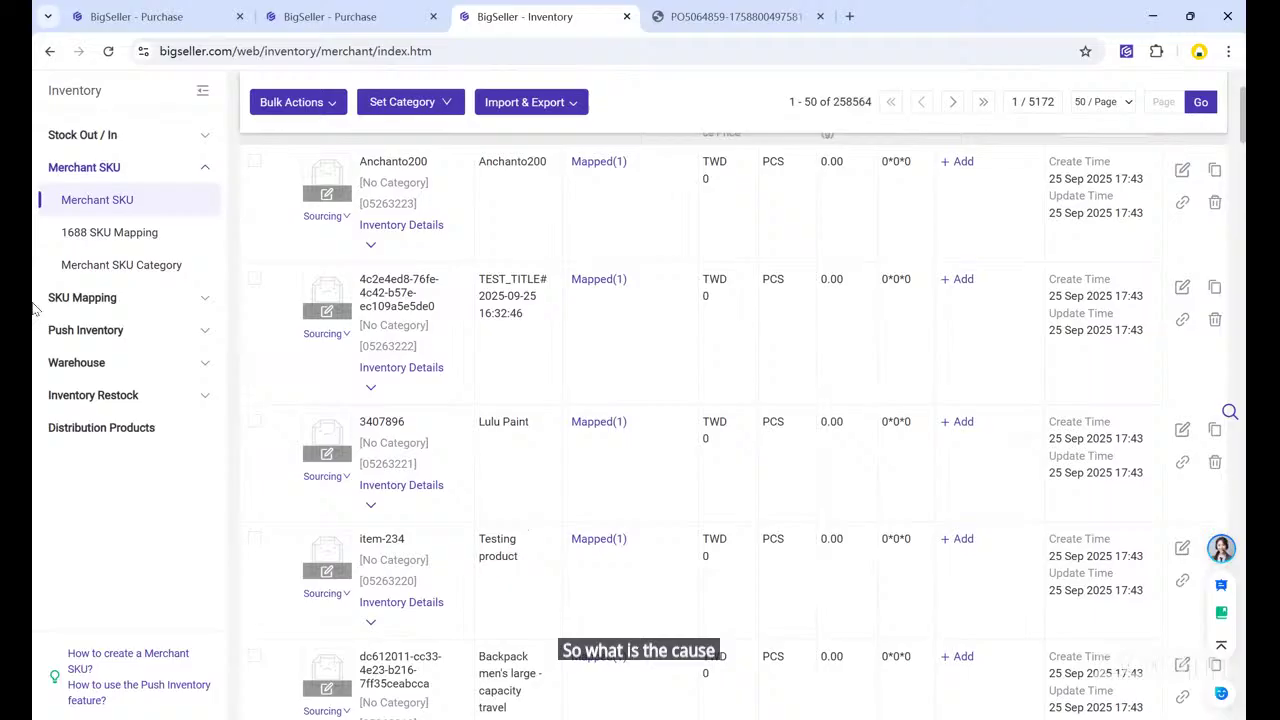
left_click(125, 333)
left_click(76, 460)
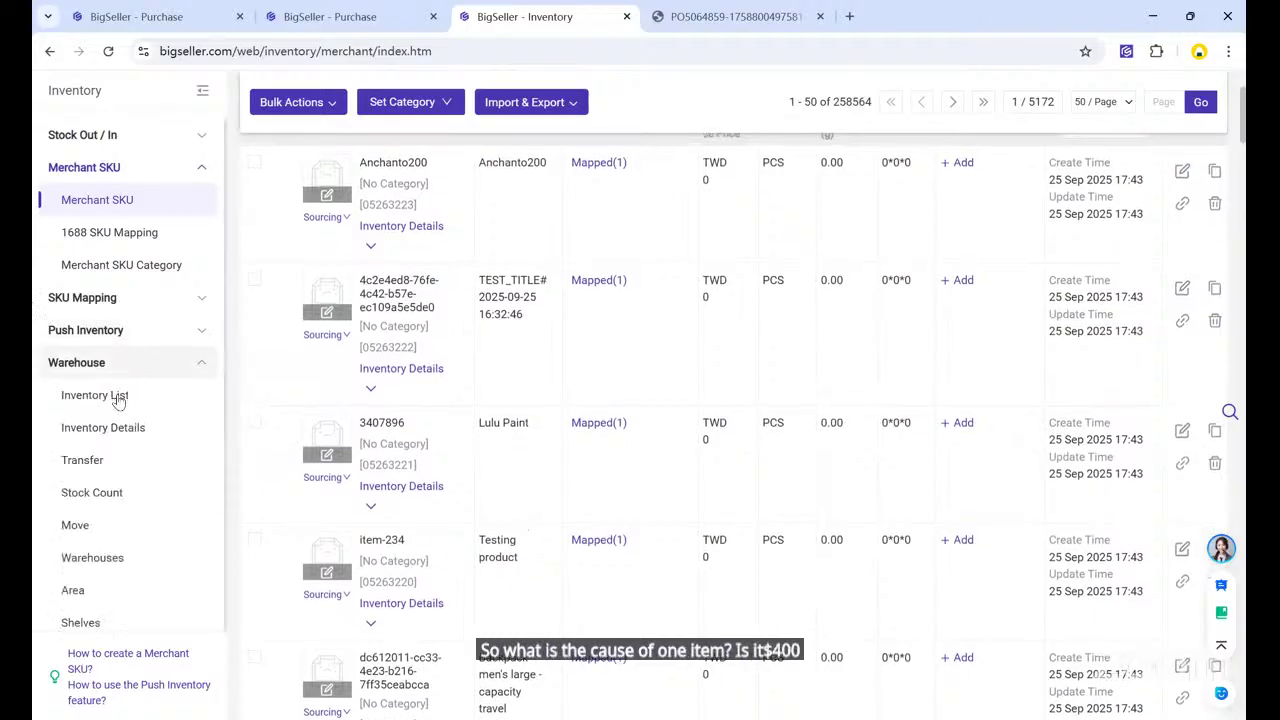
left_click(95, 397)
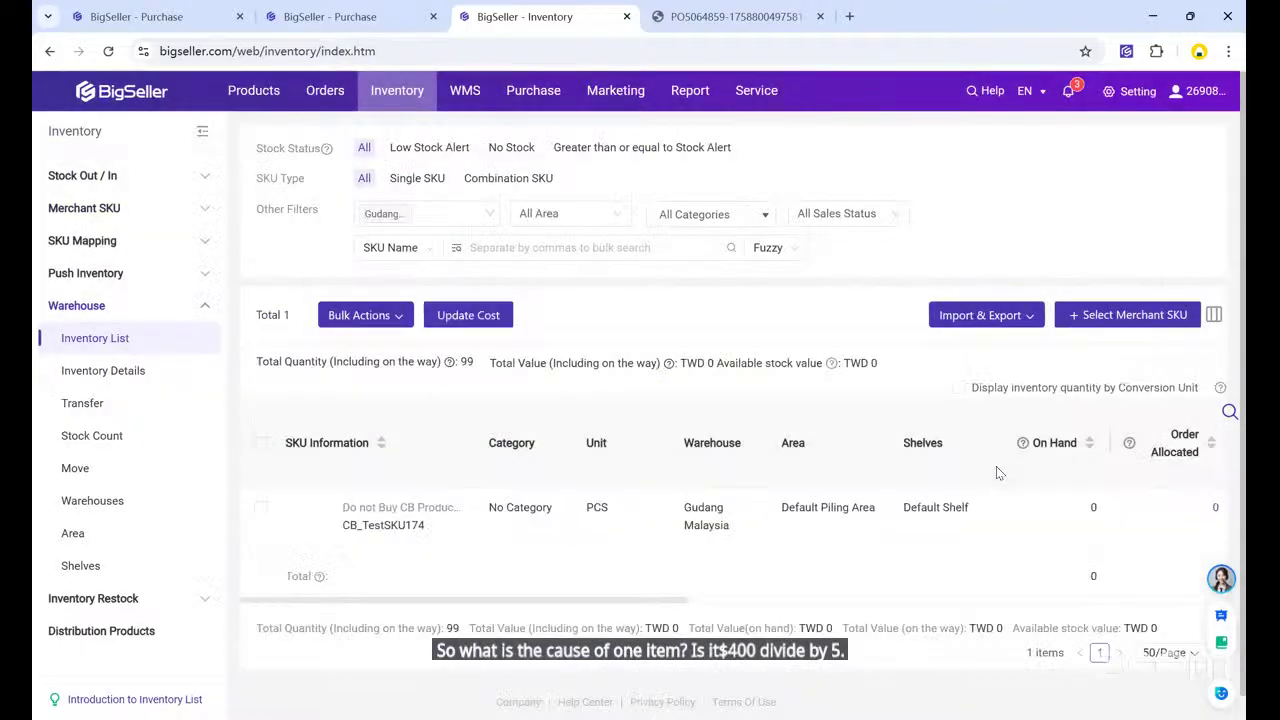
- Find the Cost and Total Cost columns in the Inventory List and show their explanations
scroll(1102, 497, "down", 1)
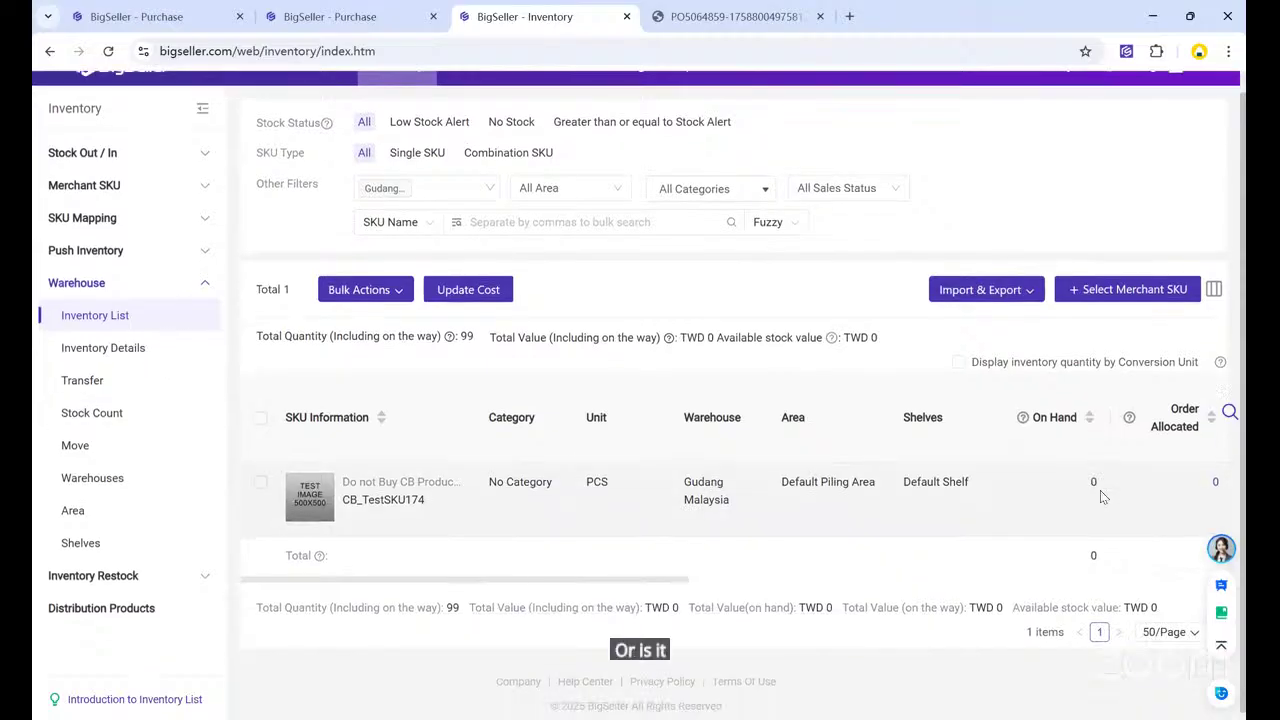
scroll(1102, 497, "right", 5)
scroll(1100, 497, "right", 6)
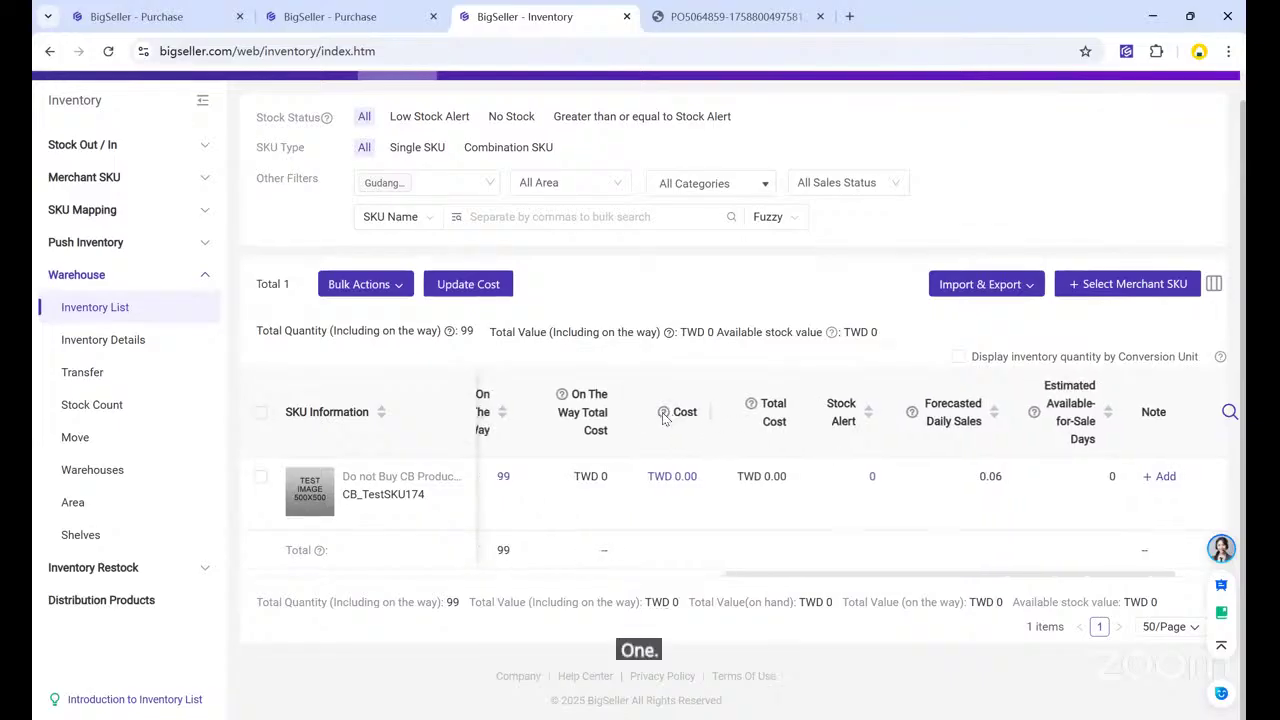
mouse_move(663, 418)
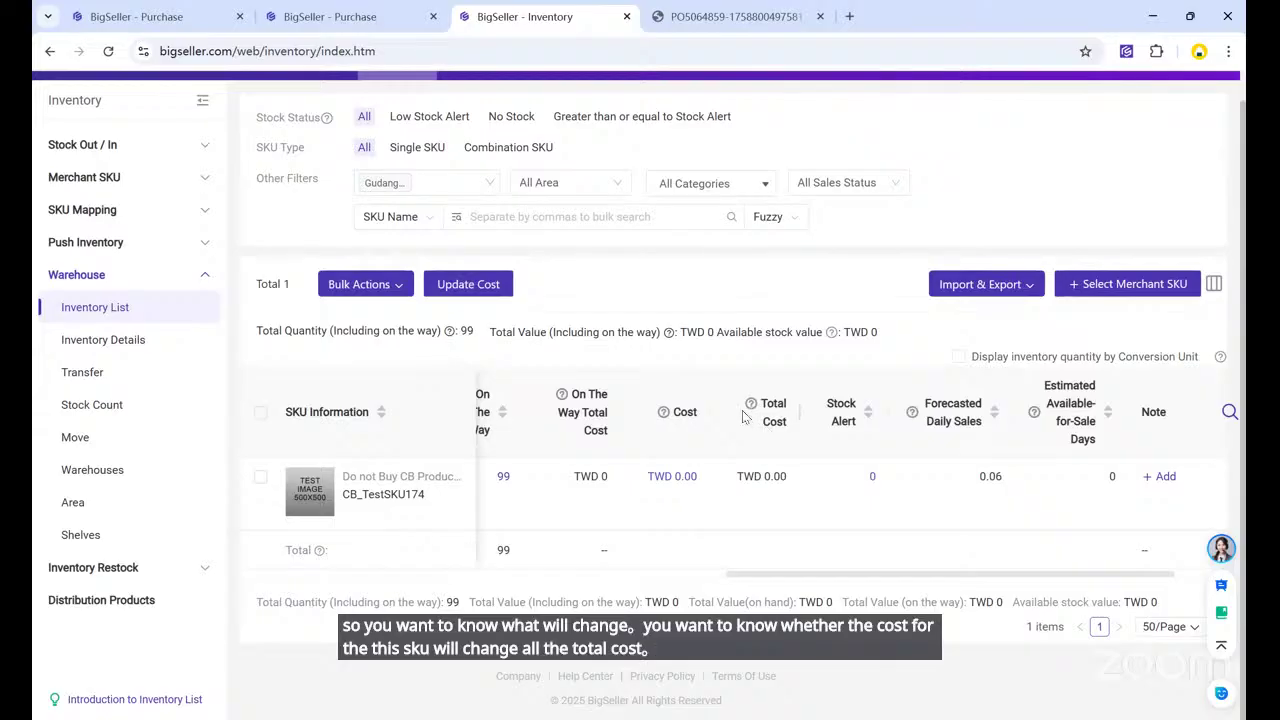
mouse_move(753, 409)
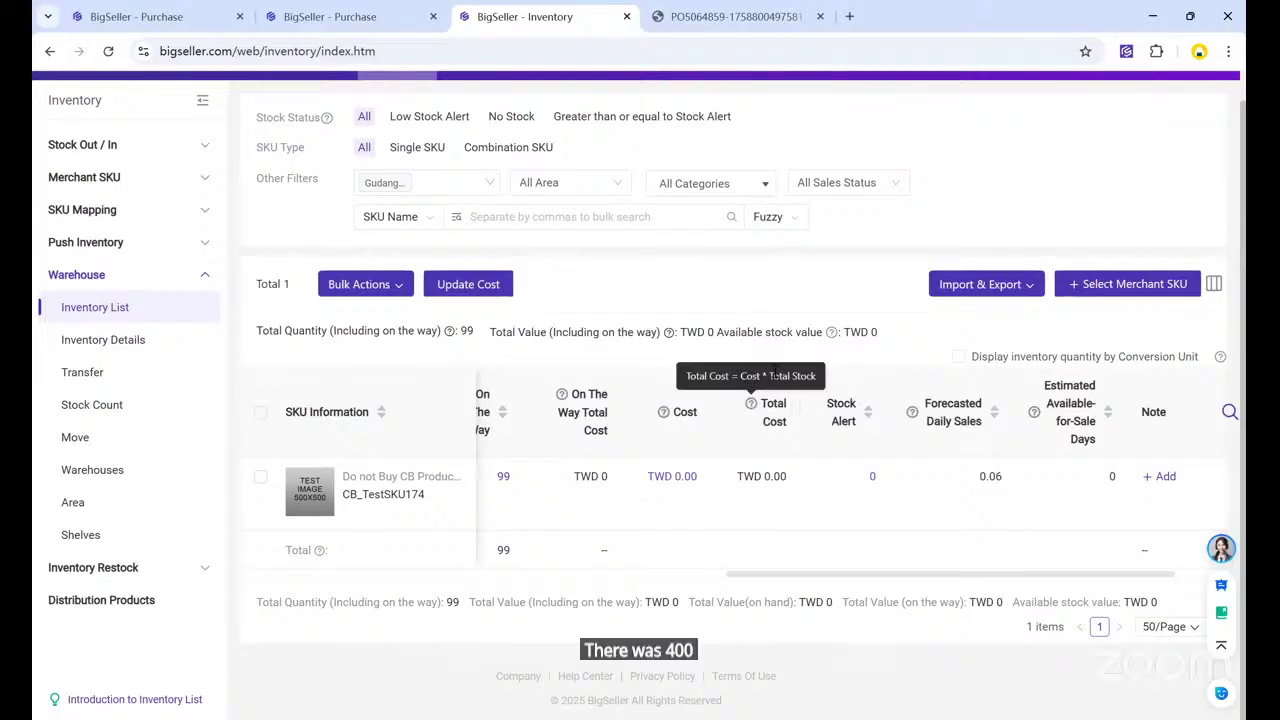
- Highlight the Total Cost formula in the column's explanation, and switch to the NewFeatureSharing.pptx presentation in WPS Office
left_click_drag(769, 371, 816, 376)
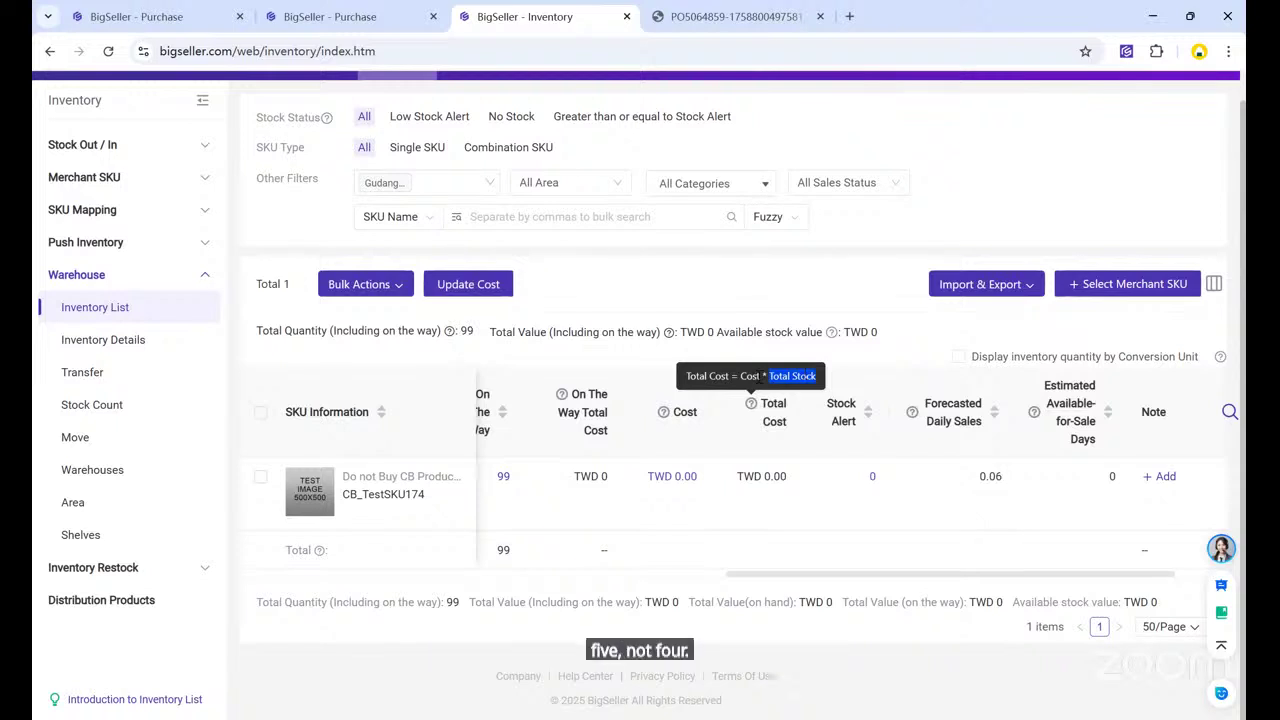
left_click_drag(741, 376, 756, 372)
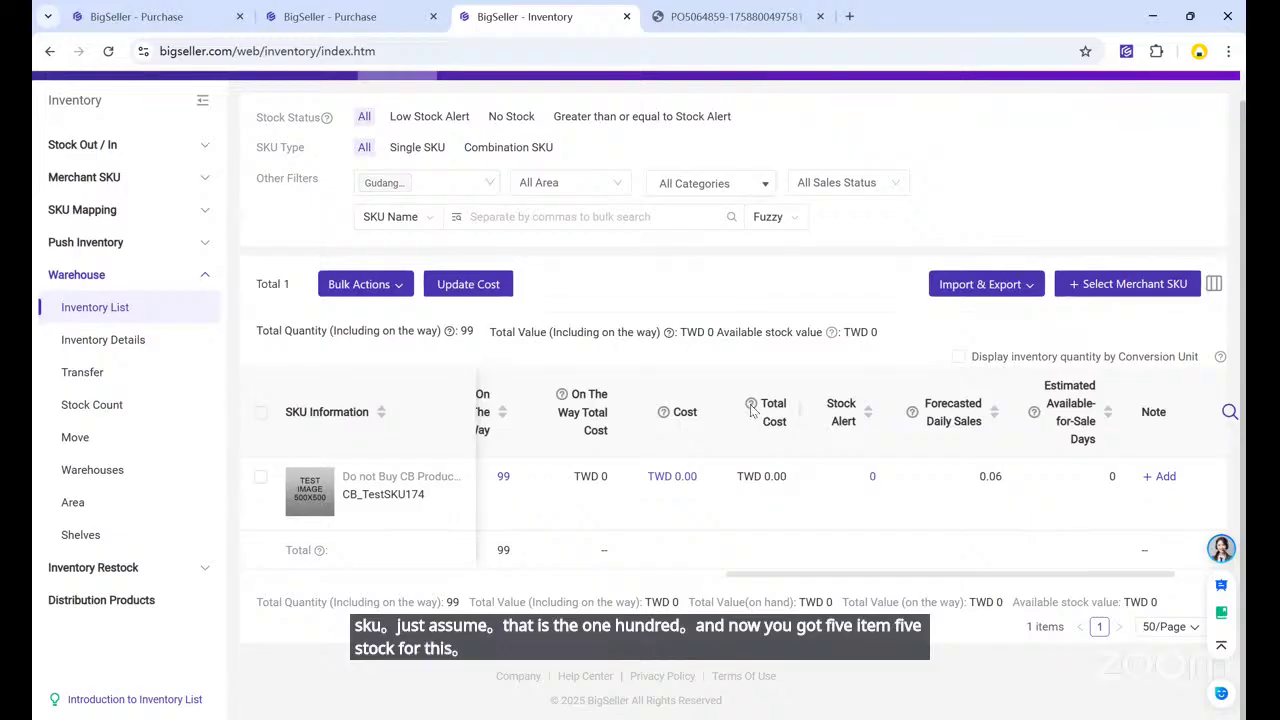
mouse_move(753, 409)
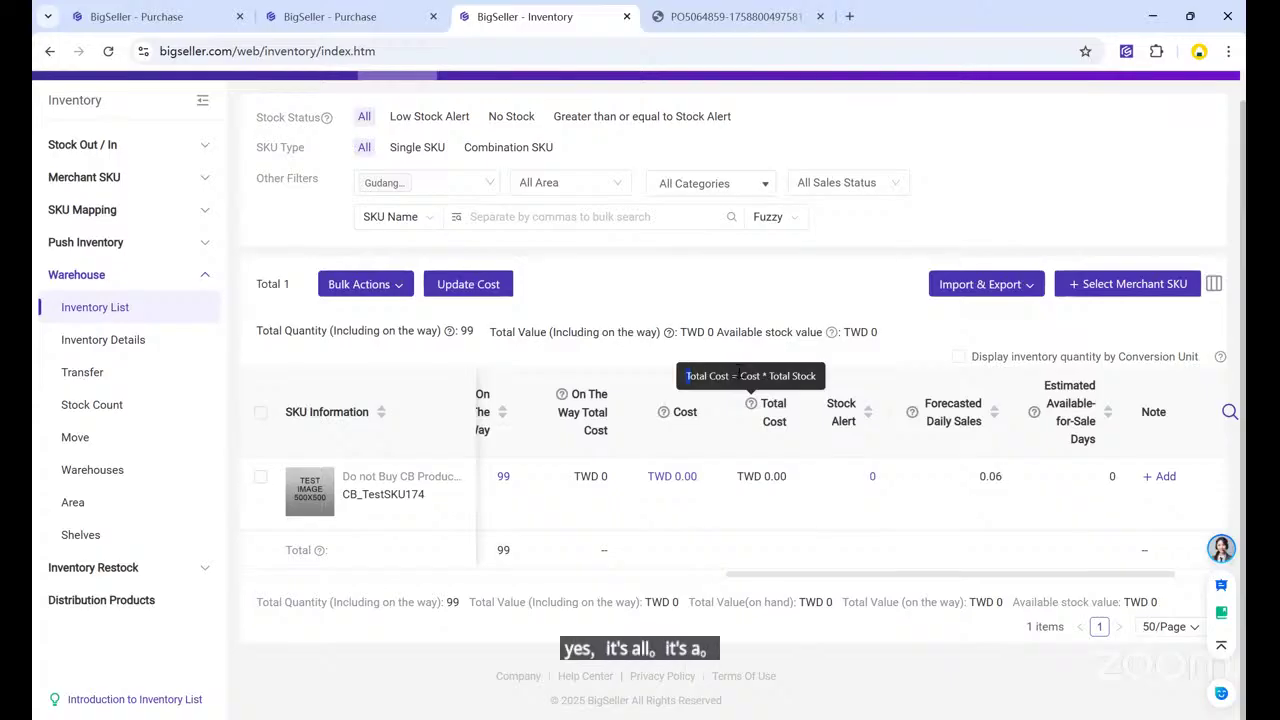
left_click_drag(688, 376, 817, 375)
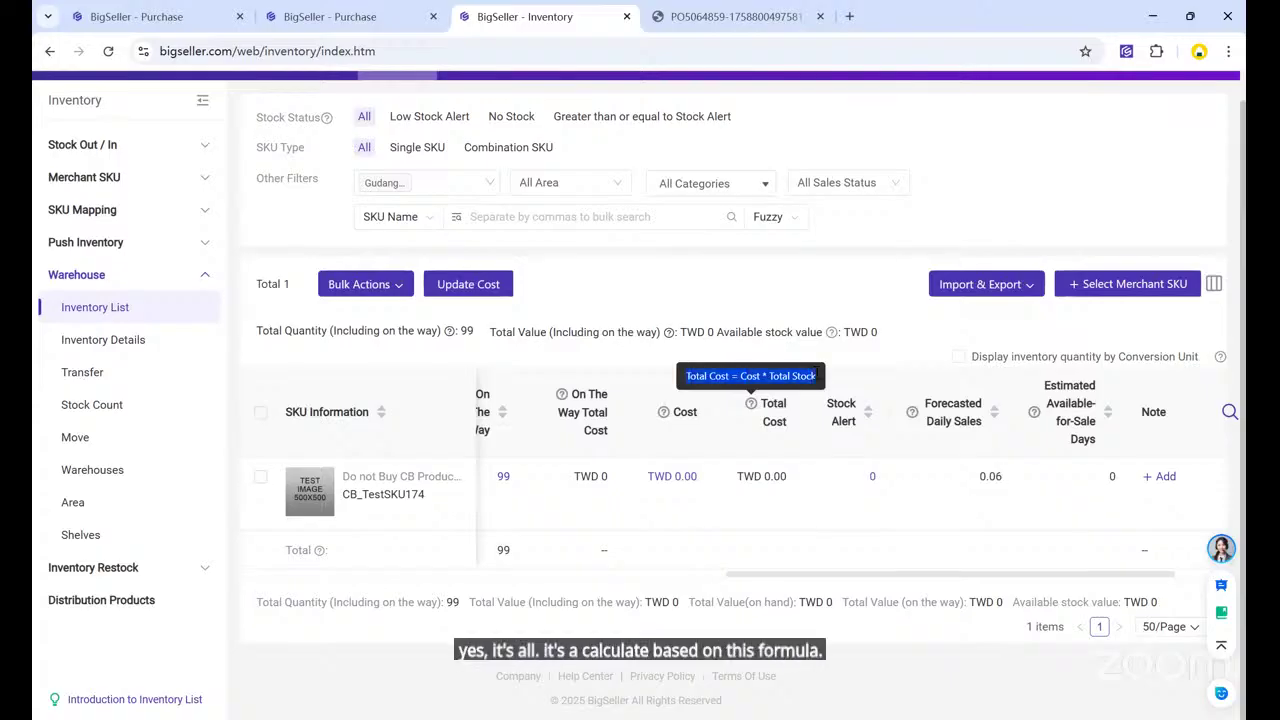
left_click(816, 375)
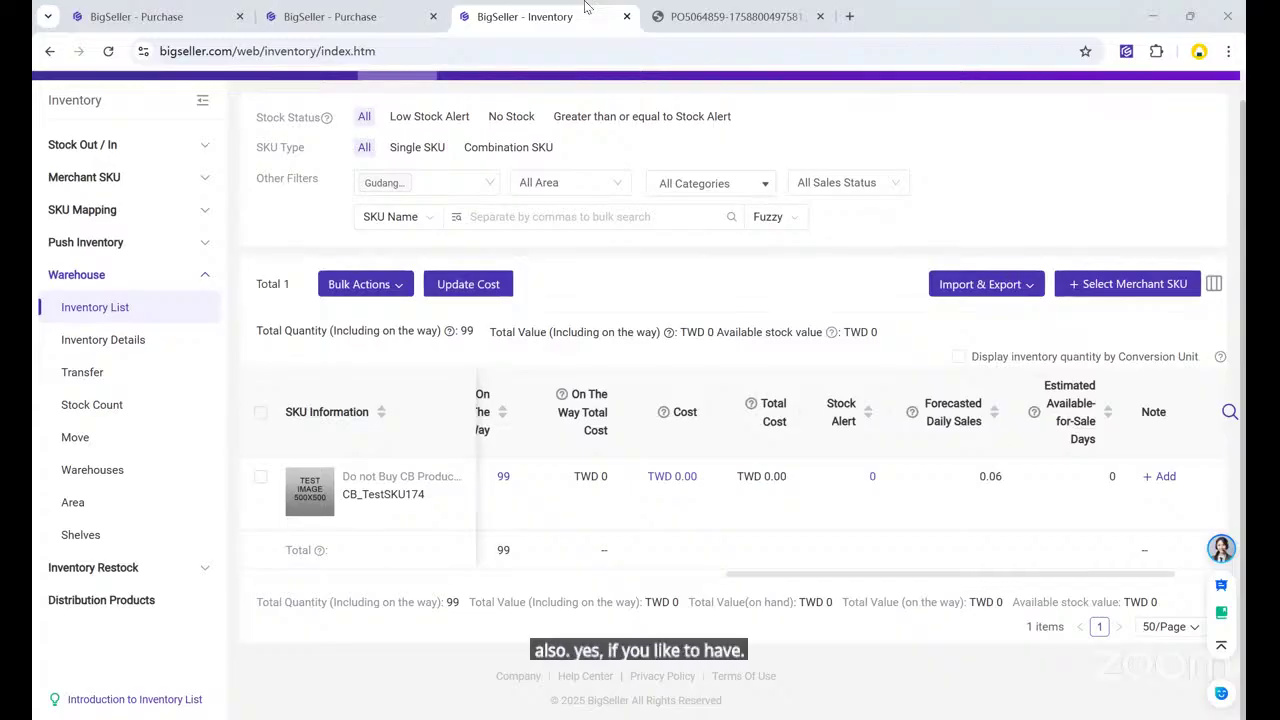
key("alt+Tab")
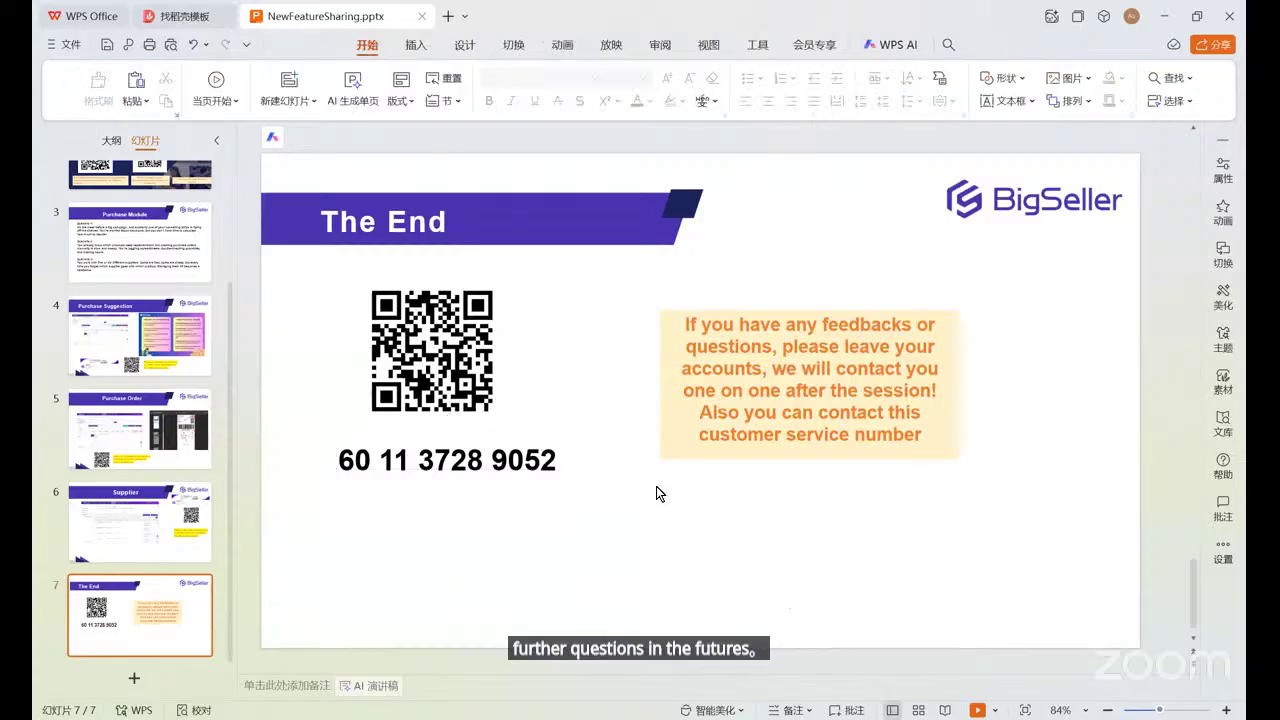